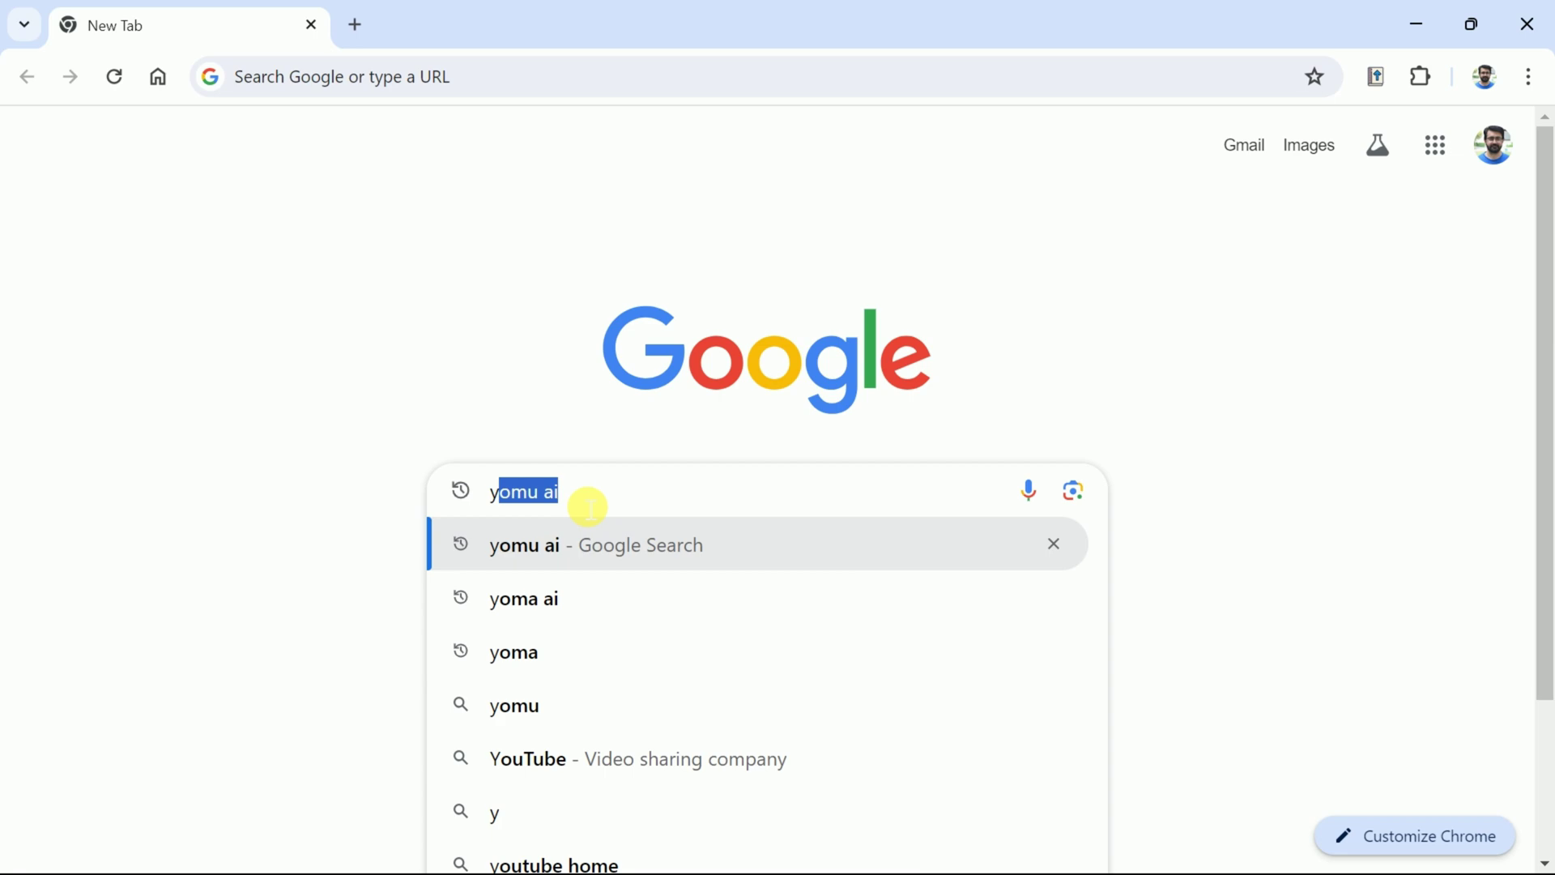
Step: Search Google for 'yomu ai' and open the Yomu AI website from the results
{"action": "type", "text": "omu ai"}
{"action": "key", "text": "Return"}
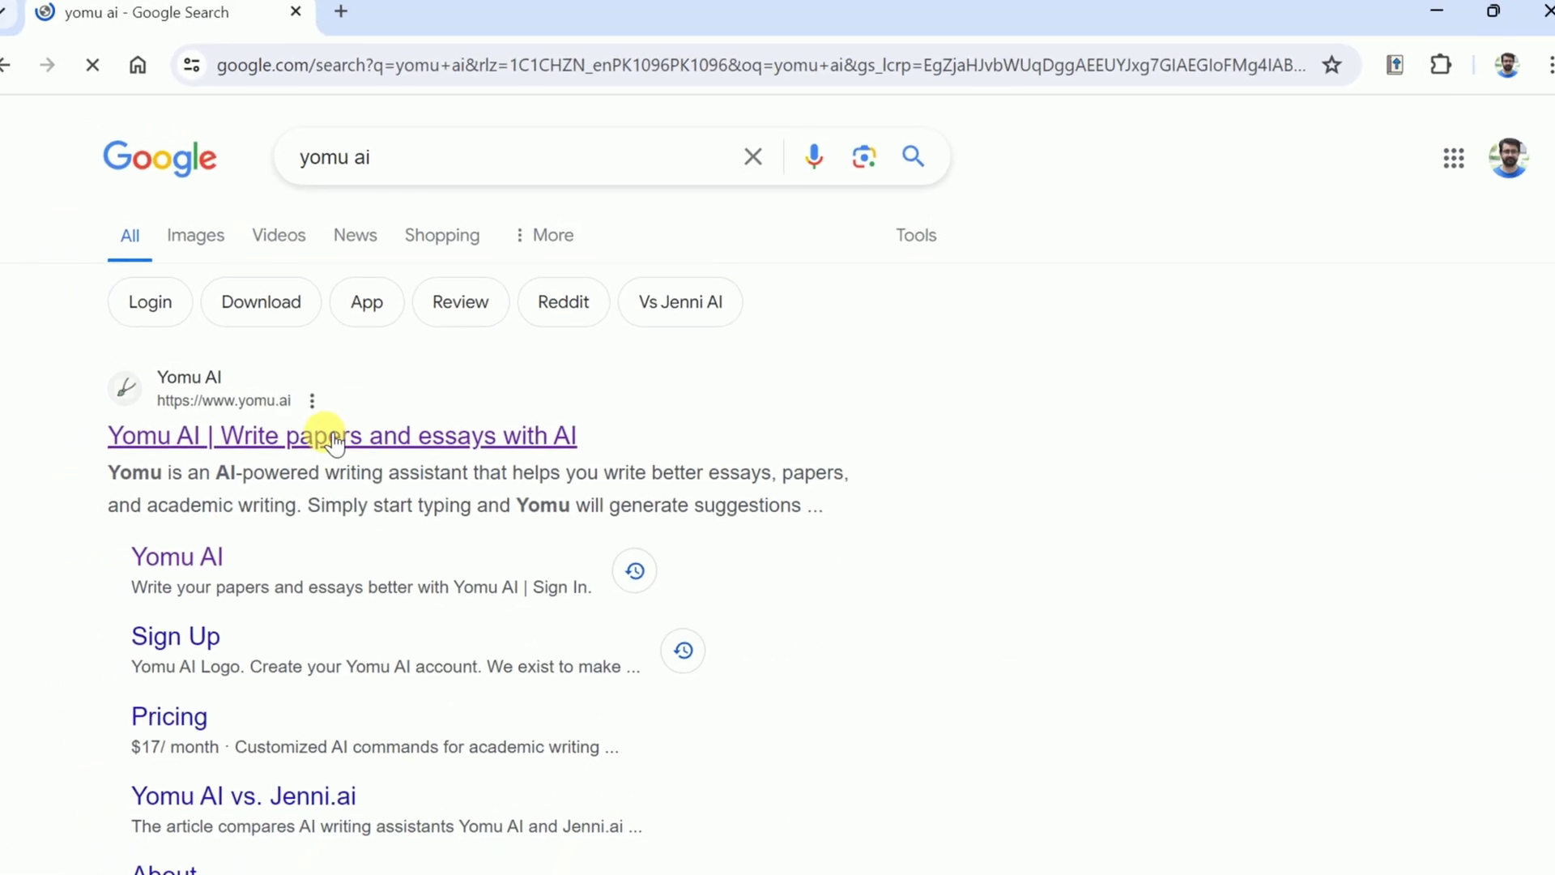
{"action": "left_click", "coordinate": [326, 436]}
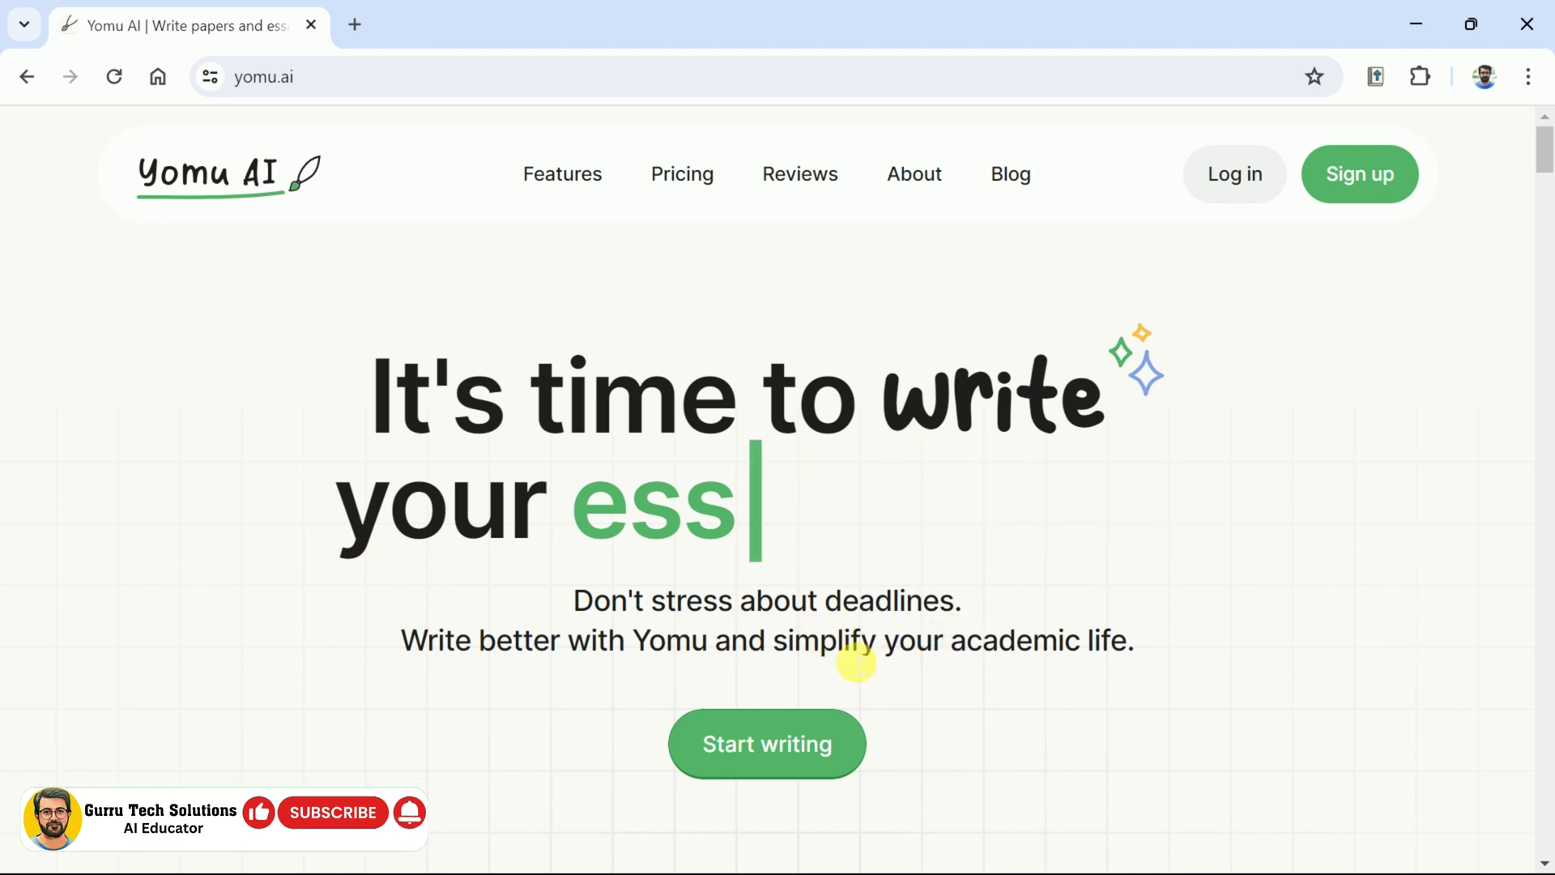
Step: Browse the Yomu AI homepage features and reviews
{"action": "left_click_drag", "start_coordinate": [778, 645], "coordinate": [1117, 665]}
{"action": "left_click", "coordinate": [1116, 662]}
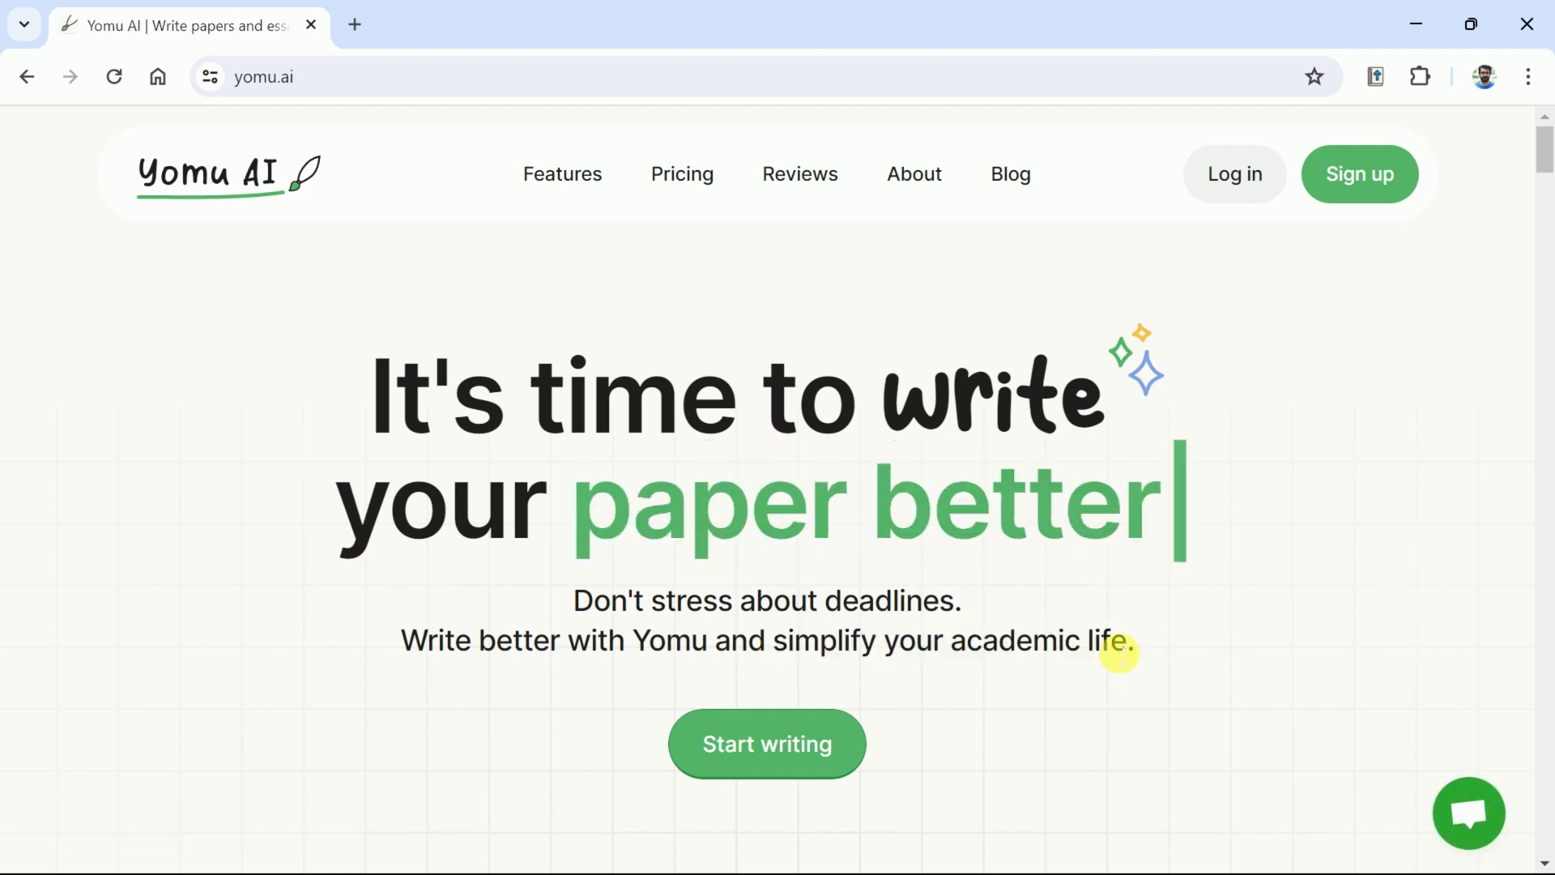
{"action": "scroll", "coordinate": [1110, 643], "scroll_direction": "down", "scroll_amount": 3}
{"action": "scroll", "coordinate": [1109, 640], "scroll_direction": "down", "scroll_amount": 6}
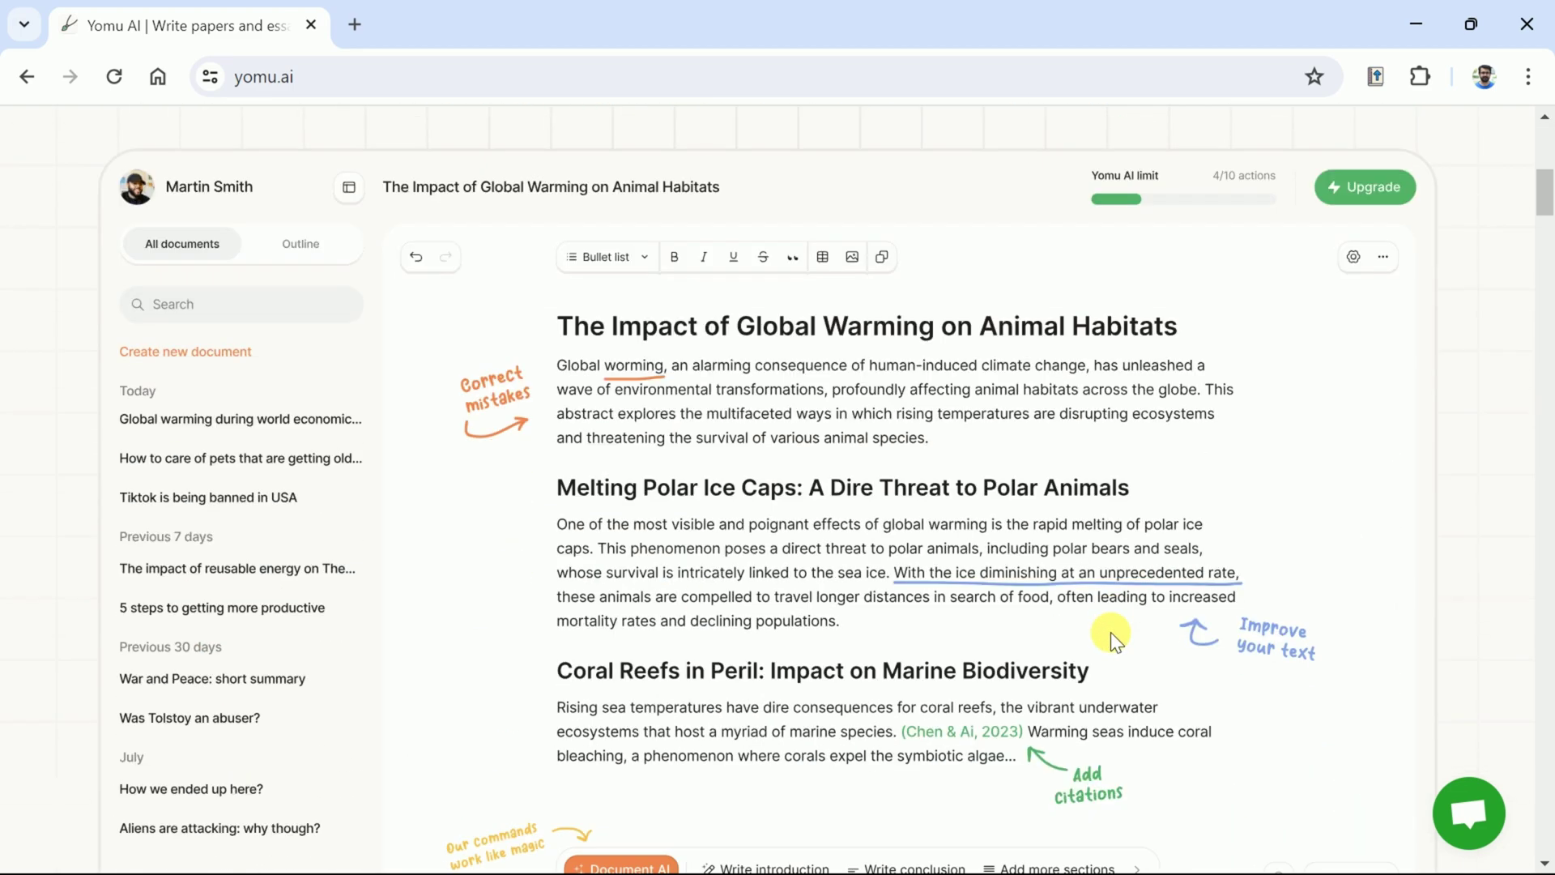
{"action": "scroll", "coordinate": [1110, 632], "scroll_direction": "down", "scroll_amount": 5}
{"action": "scroll", "coordinate": [1109, 630], "scroll_direction": "down", "scroll_amount": 12}
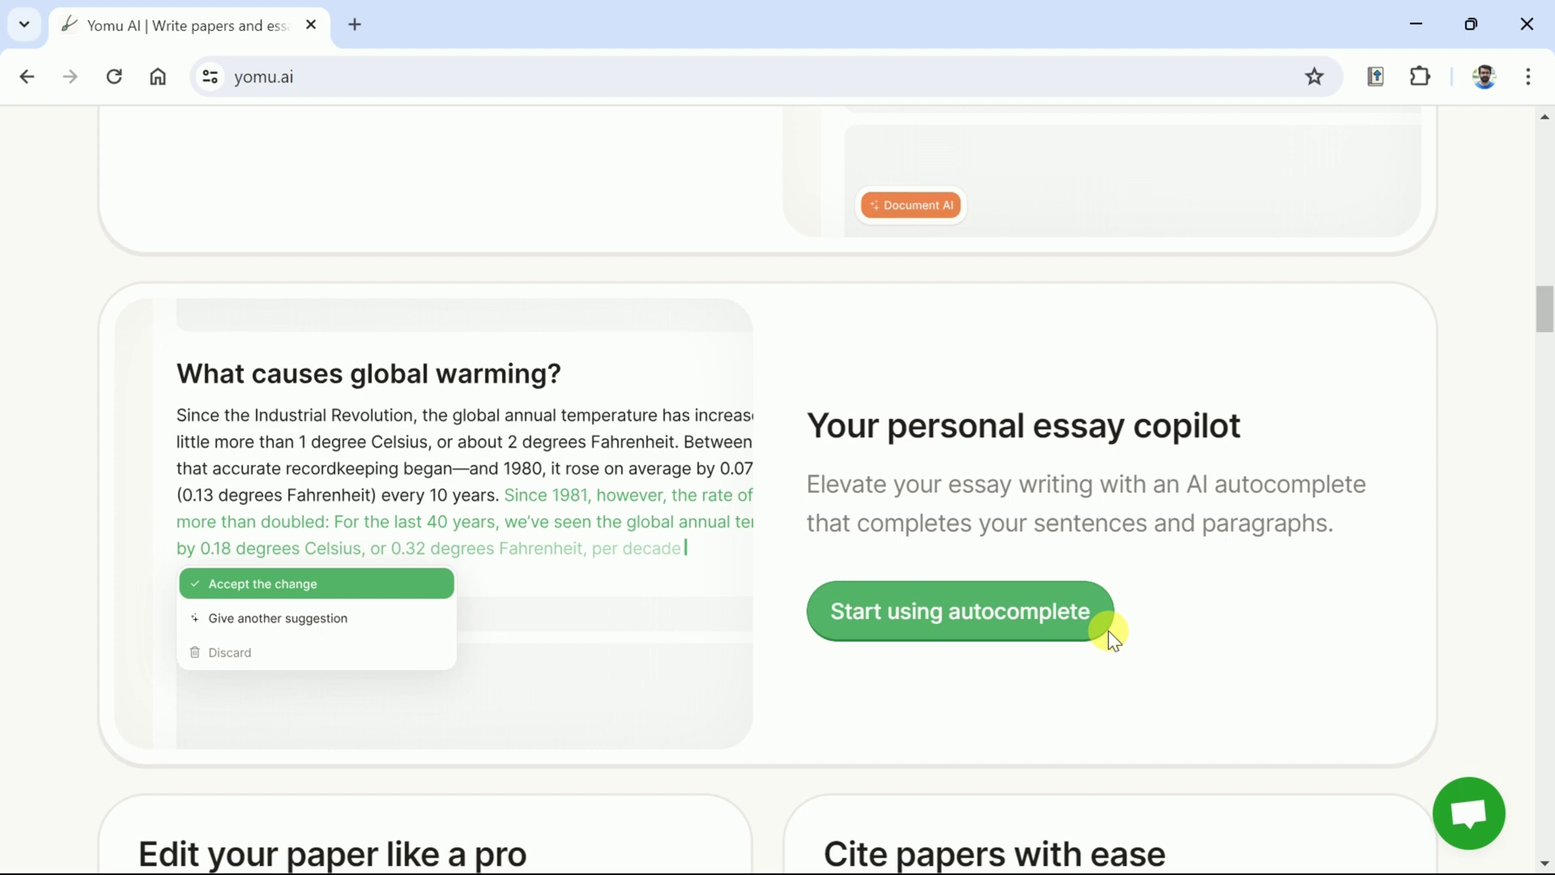
{"action": "scroll", "coordinate": [1108, 630], "scroll_direction": "down", "scroll_amount": 5}
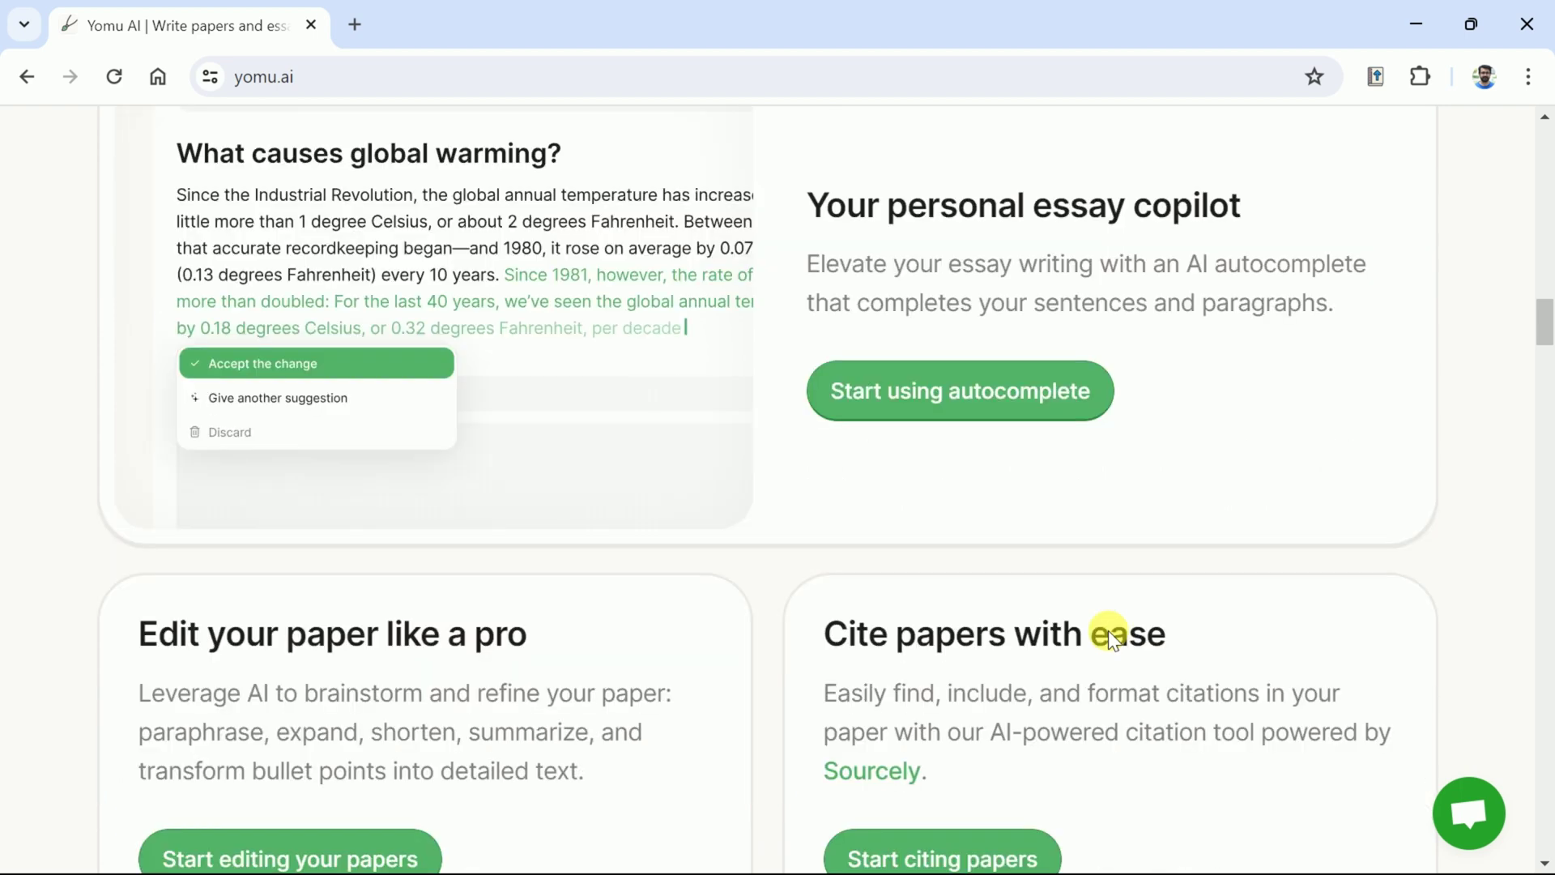
{"action": "scroll", "coordinate": [1108, 630], "scroll_direction": "down", "scroll_amount": 3}
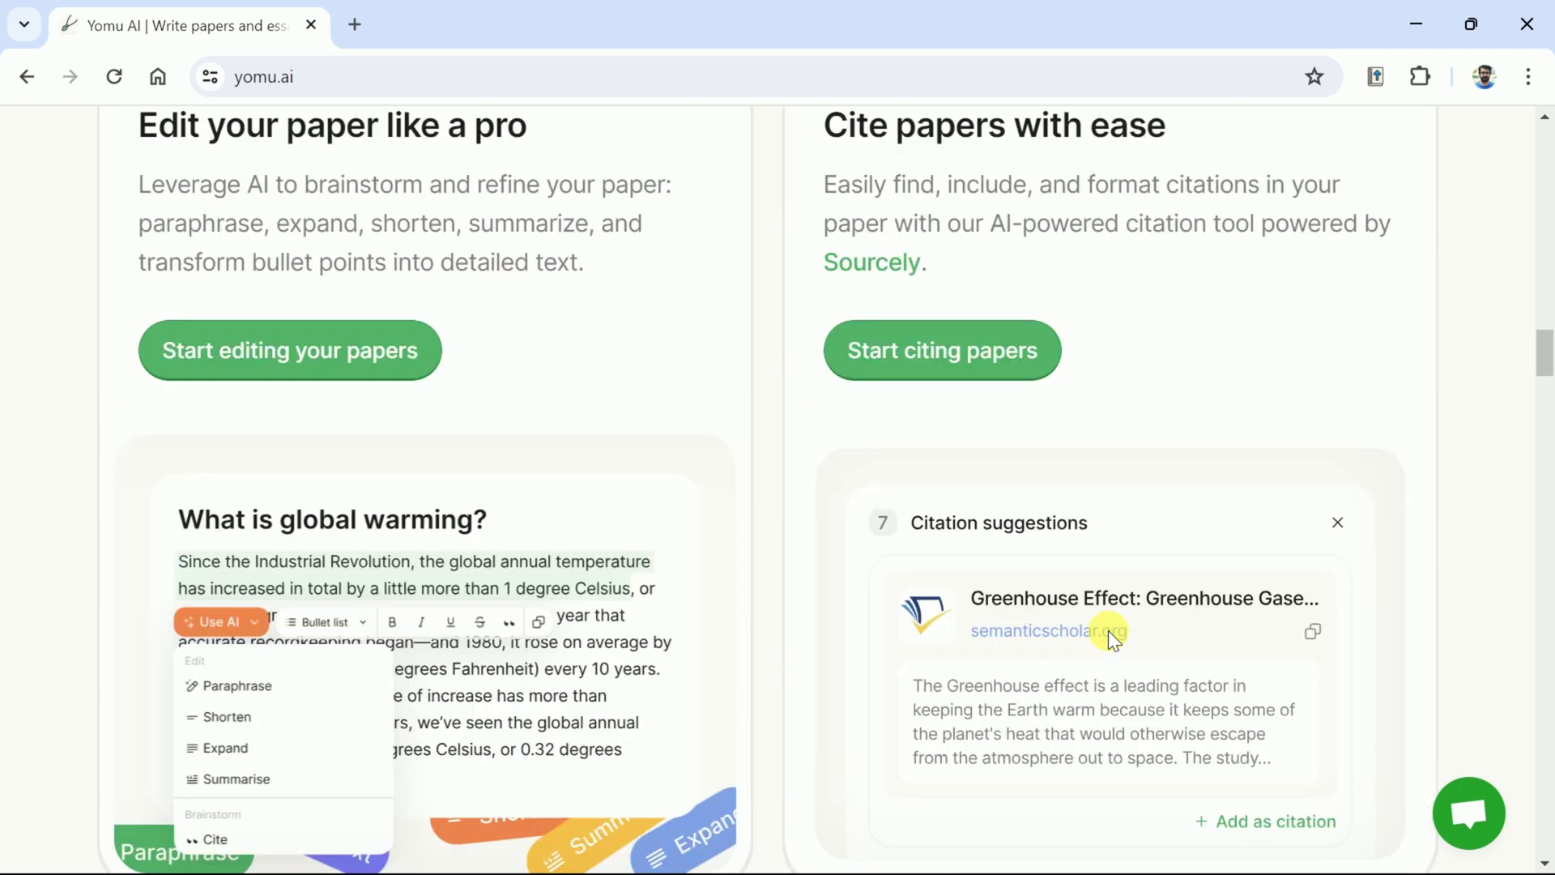
Step: Return to the top of the homepage and go to the sign-in page
{"action": "scroll", "coordinate": [1108, 630], "scroll_direction": "up", "scroll_amount": 3}
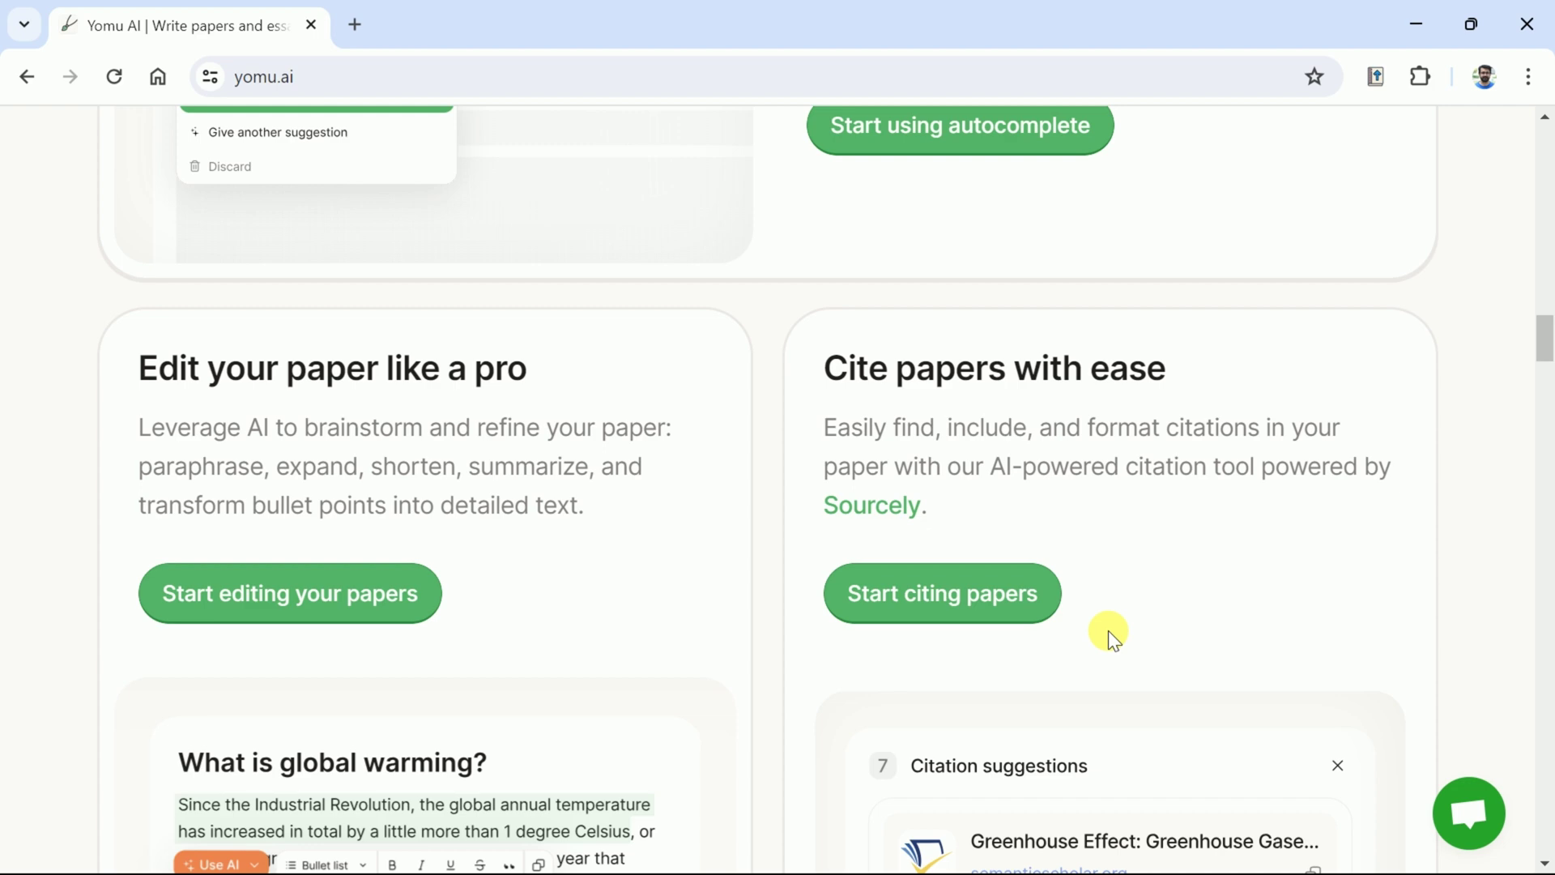
{"action": "scroll", "coordinate": [1108, 630], "scroll_direction": "down", "scroll_amount": 5}
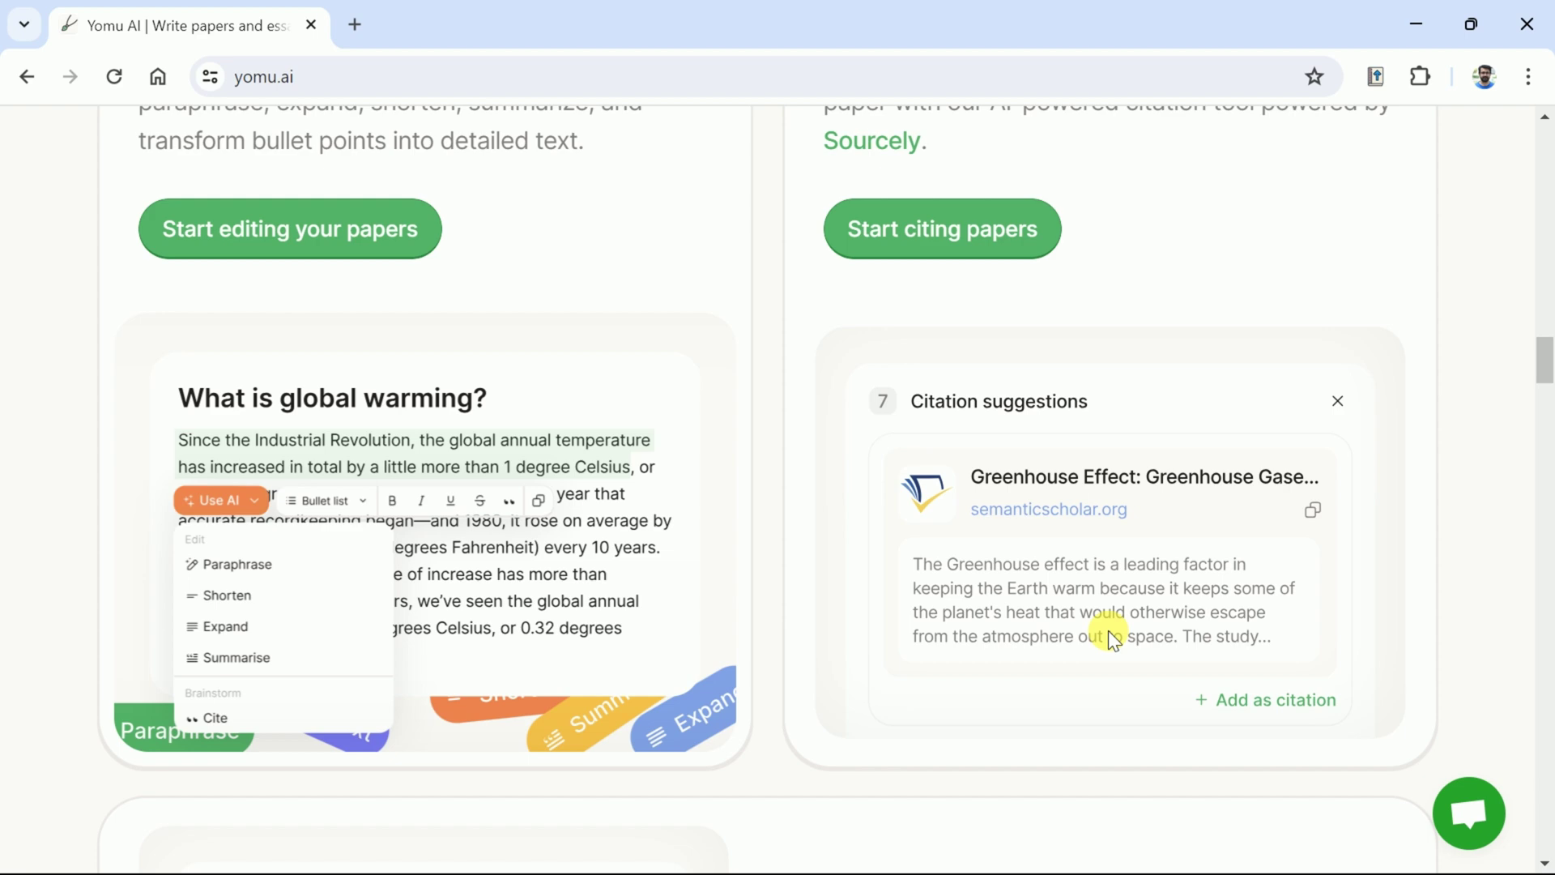
{"action": "scroll", "coordinate": [1108, 630], "scroll_direction": "down", "scroll_amount": 6}
{"action": "scroll", "coordinate": [1107, 629], "scroll_direction": "down", "scroll_amount": 12}
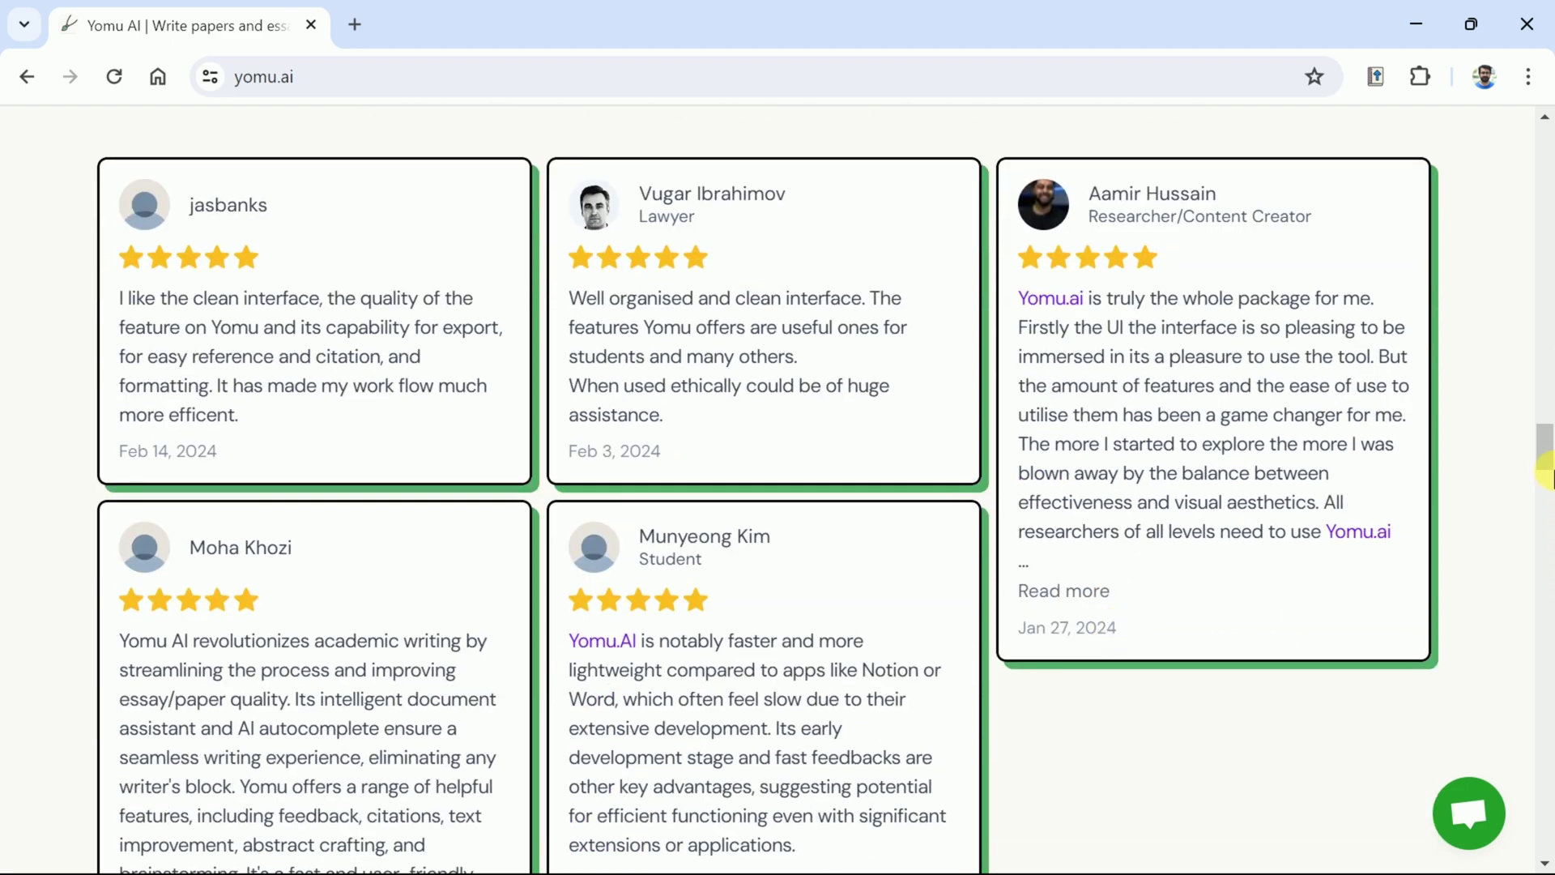
{"action": "left_click_drag", "start_coordinate": [1545, 443], "coordinate": [1547, 139]}
{"action": "left_click", "coordinate": [1237, 173]}
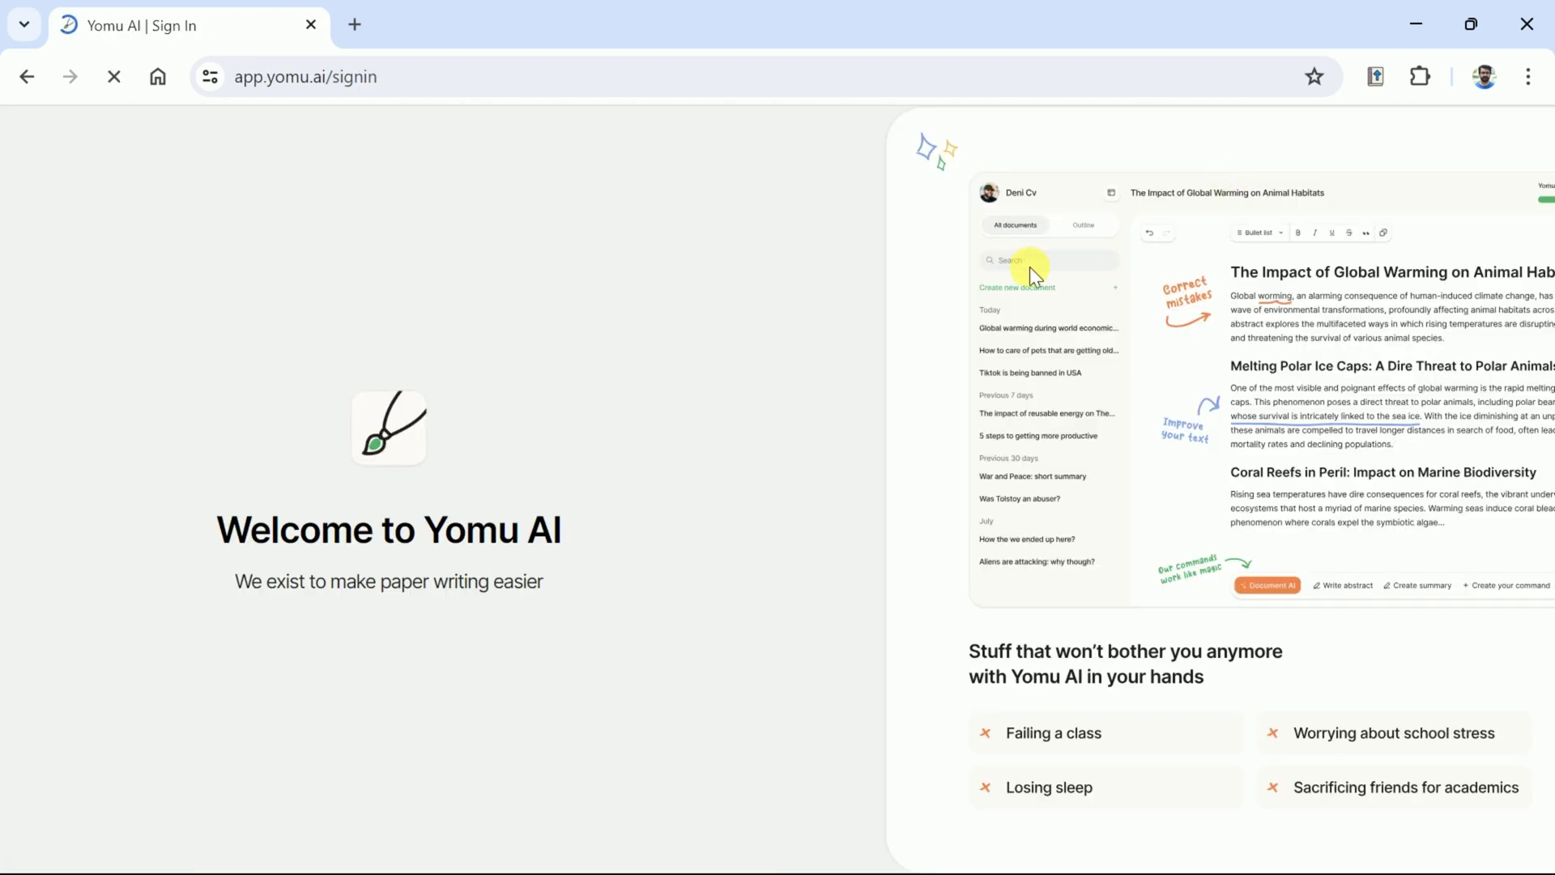
Step: Sign in to Yomu AI with a Google account and start a new document
{"action": "left_click", "coordinate": [357, 755]}
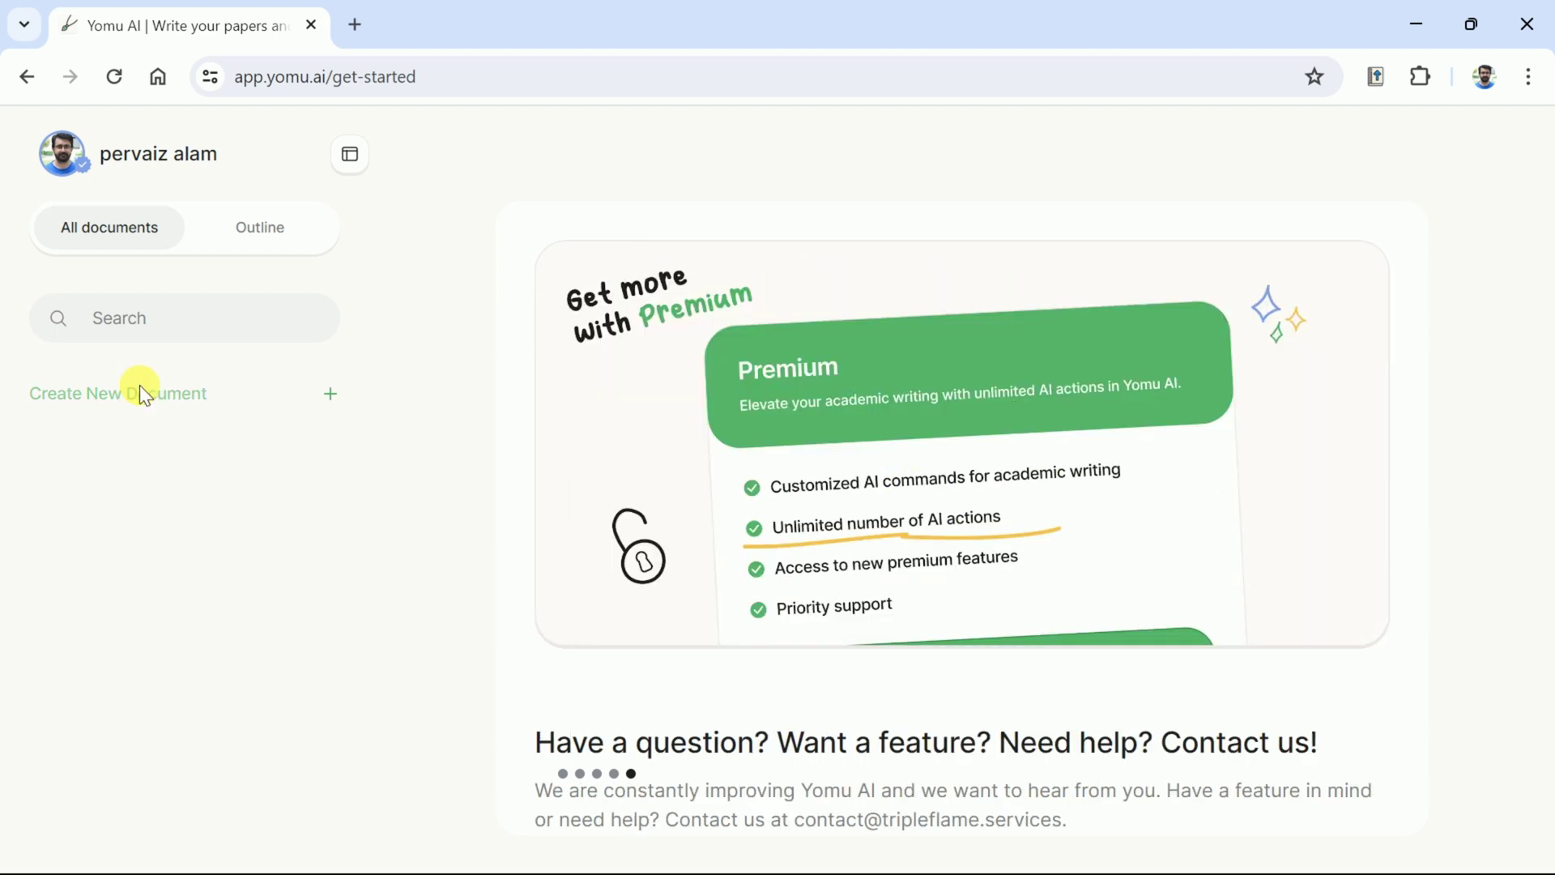
{"action": "left_click", "coordinate": [139, 389]}
Step: Create a document titled 'The Importance of AI in Education' with a generated outline
{"action": "key", "text": "Return"}
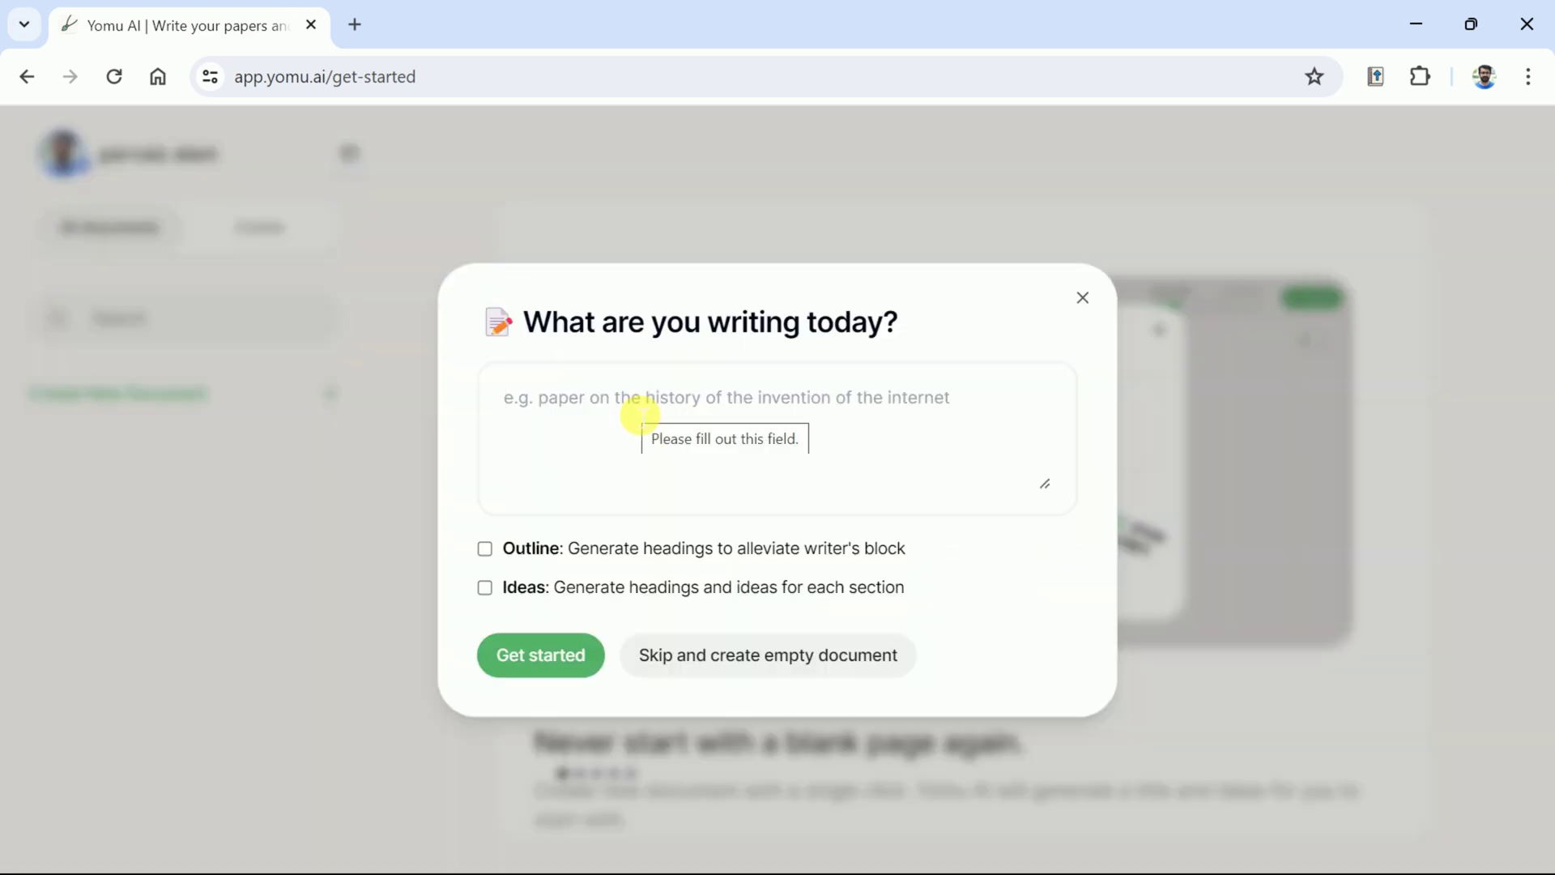
{"action": "type", "text": "T"}
{"action": "type", "text": "he Importand"}
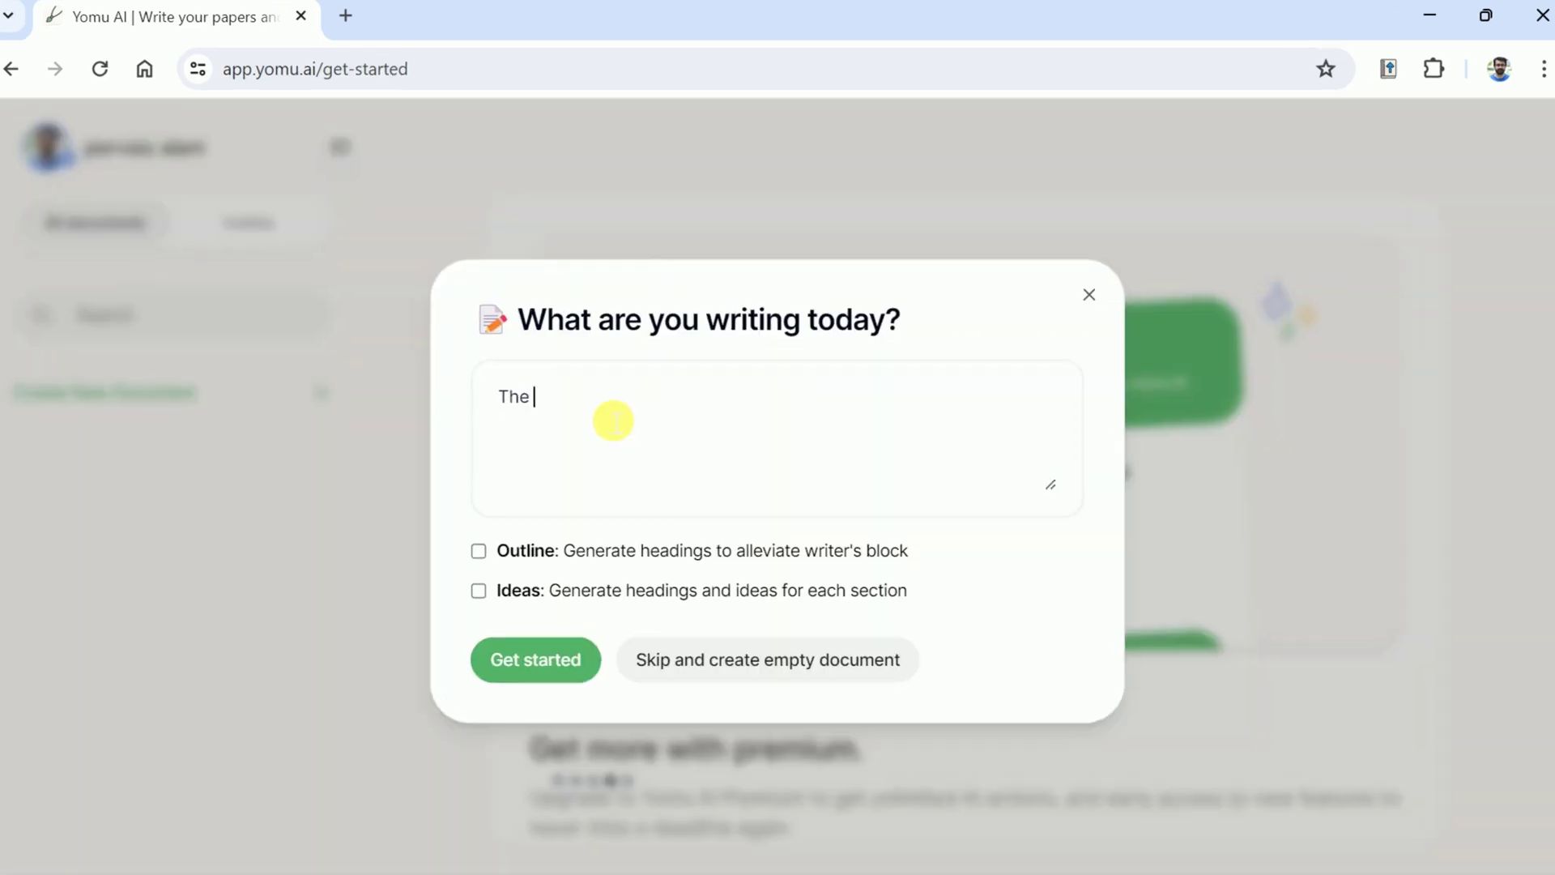
{"action": "key", "text": "BackSpace"}
{"action": "type", "text": "ce of A"}
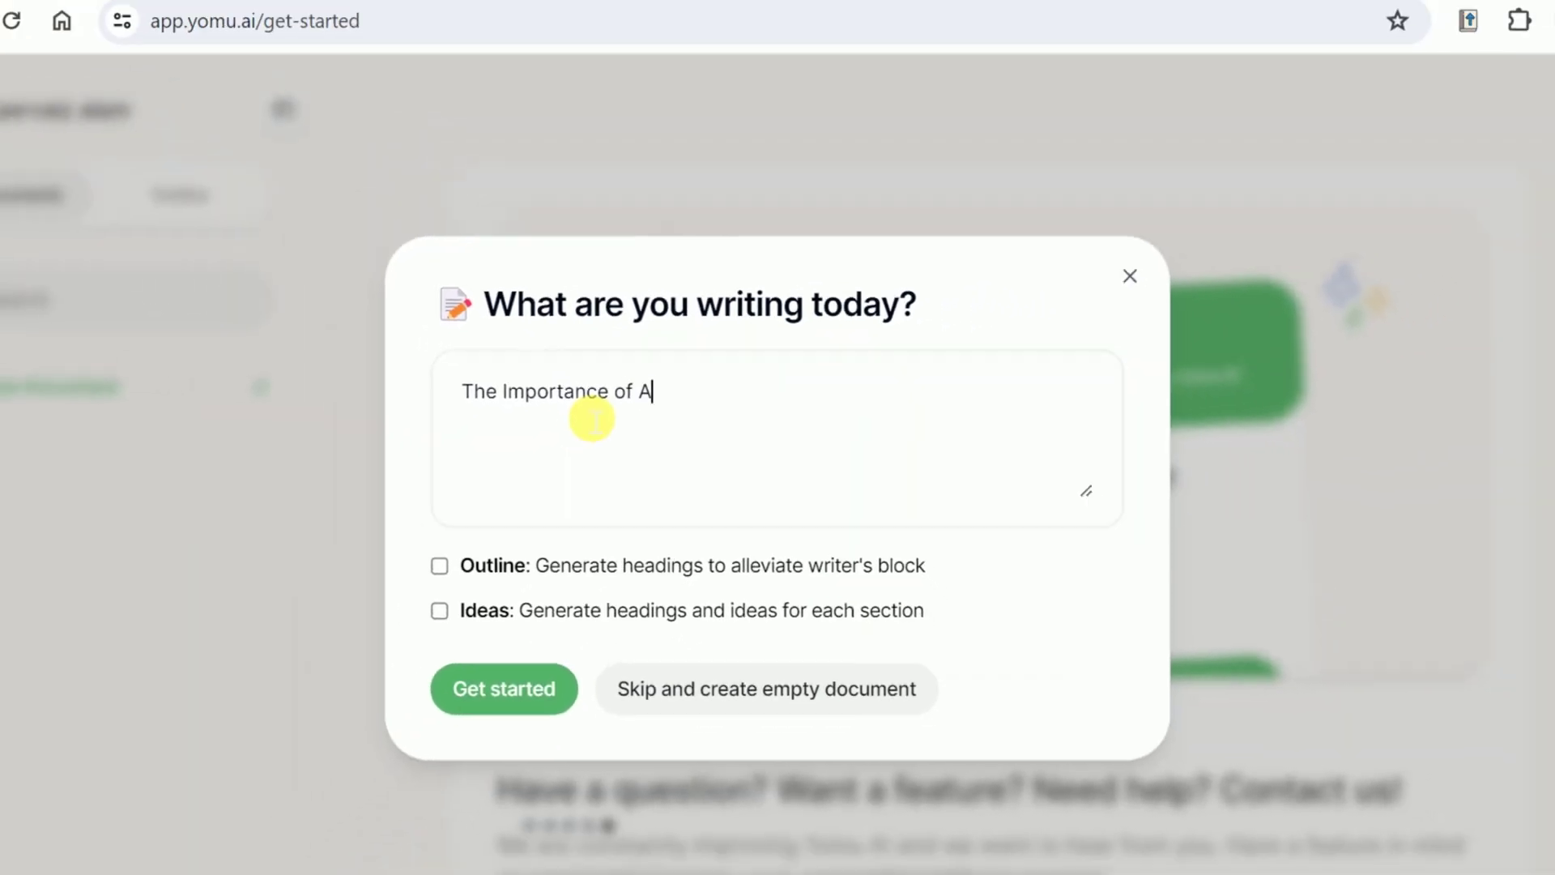
{"action": "type", "text": "I in Education"}
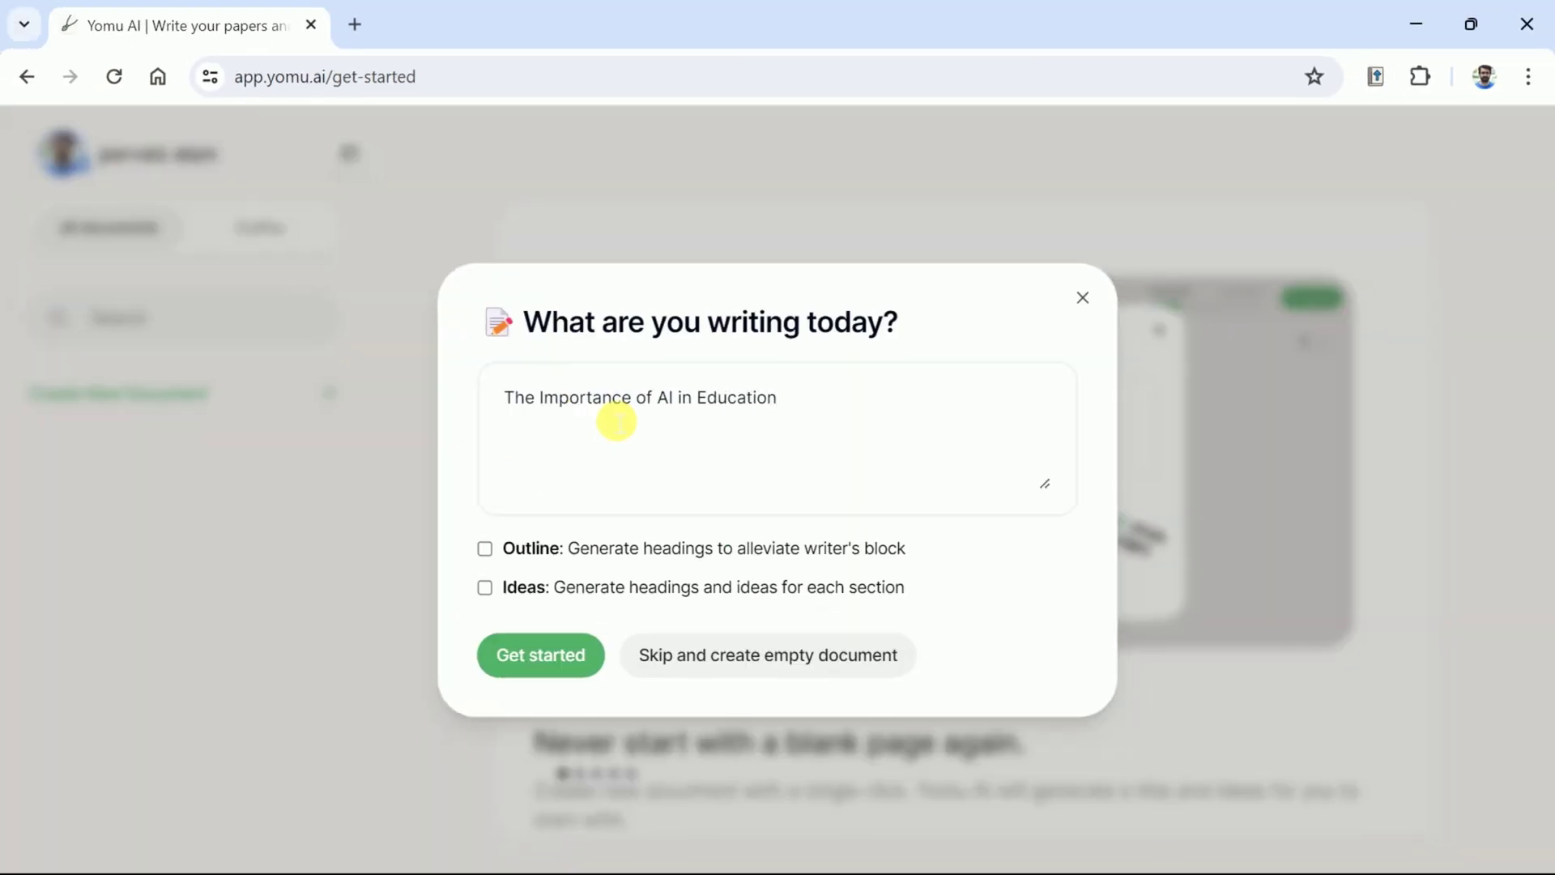
{"action": "left_click_drag", "start_coordinate": [826, 430], "coordinate": [642, 381]}
{"action": "left_click_drag", "start_coordinate": [642, 381], "coordinate": [519, 387]}
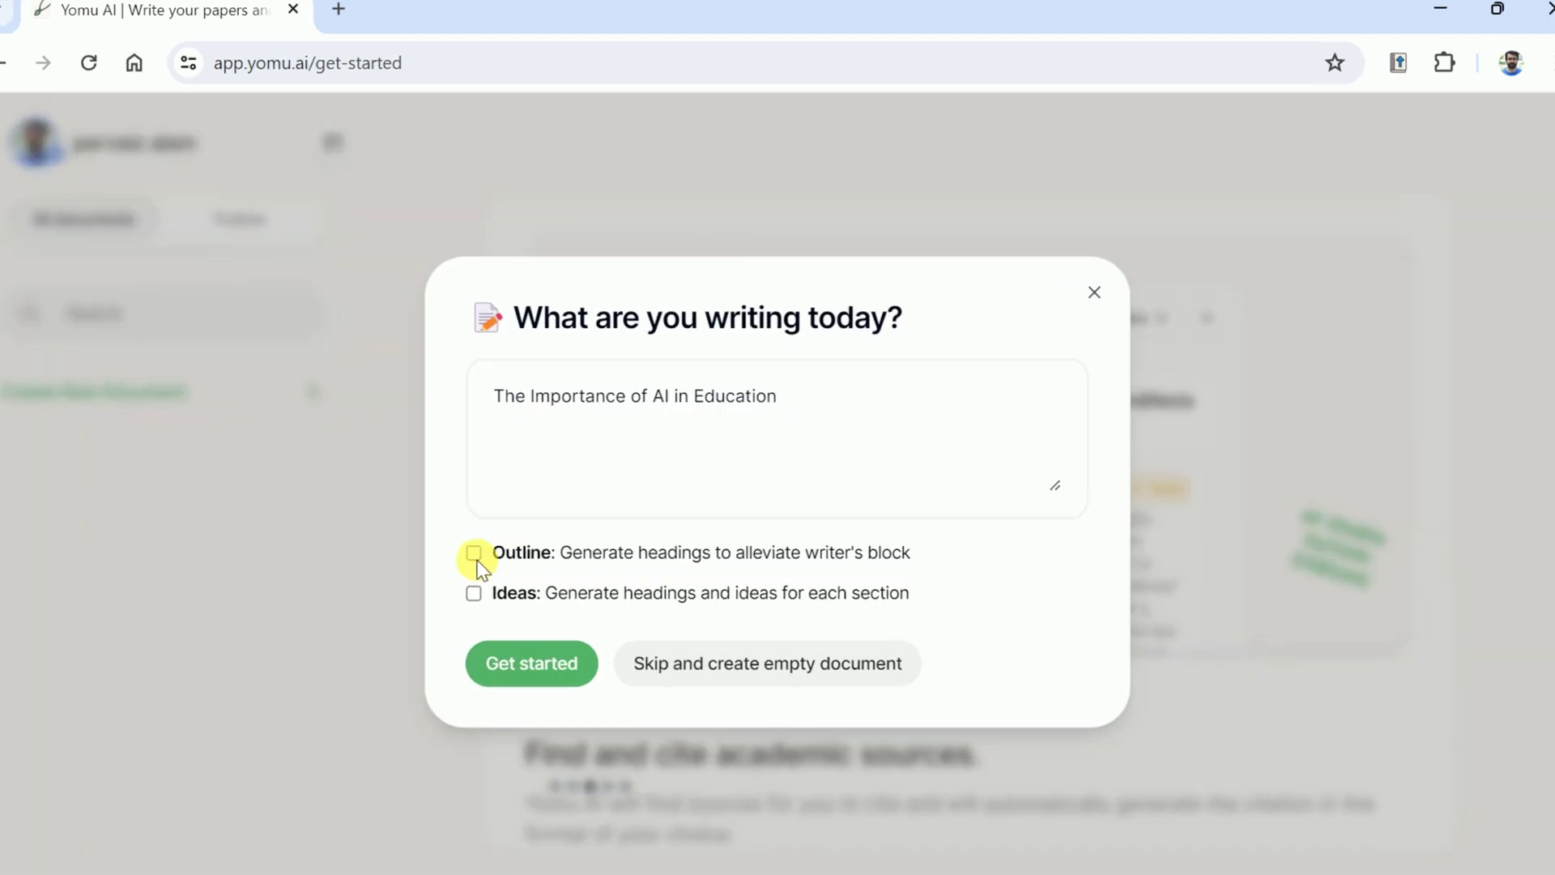
{"action": "left_click", "coordinate": [486, 549]}
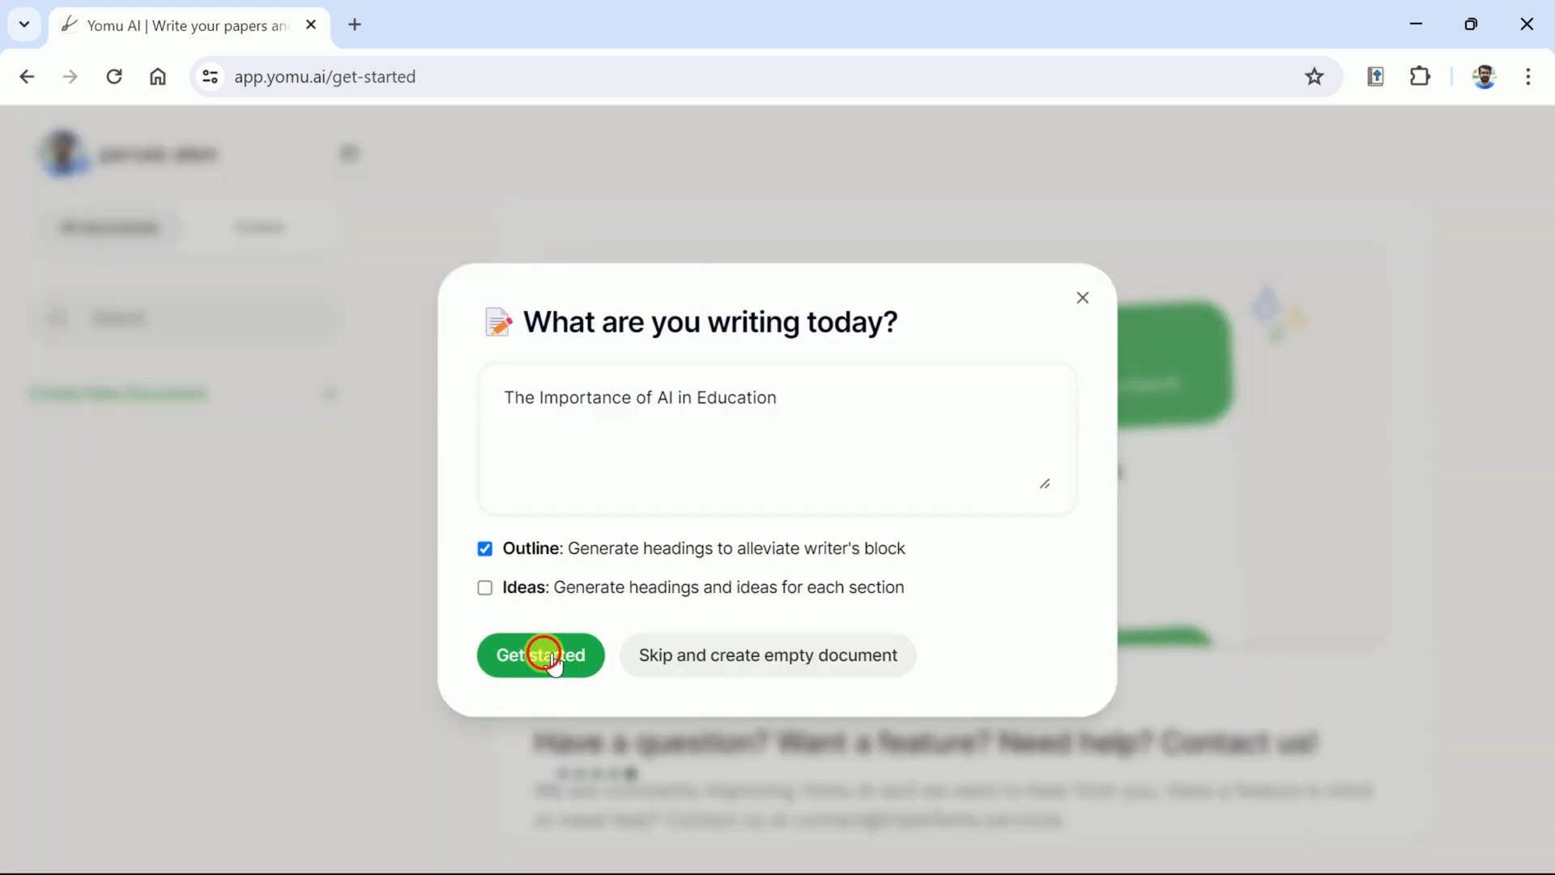
{"action": "left_click", "coordinate": [544, 654]}
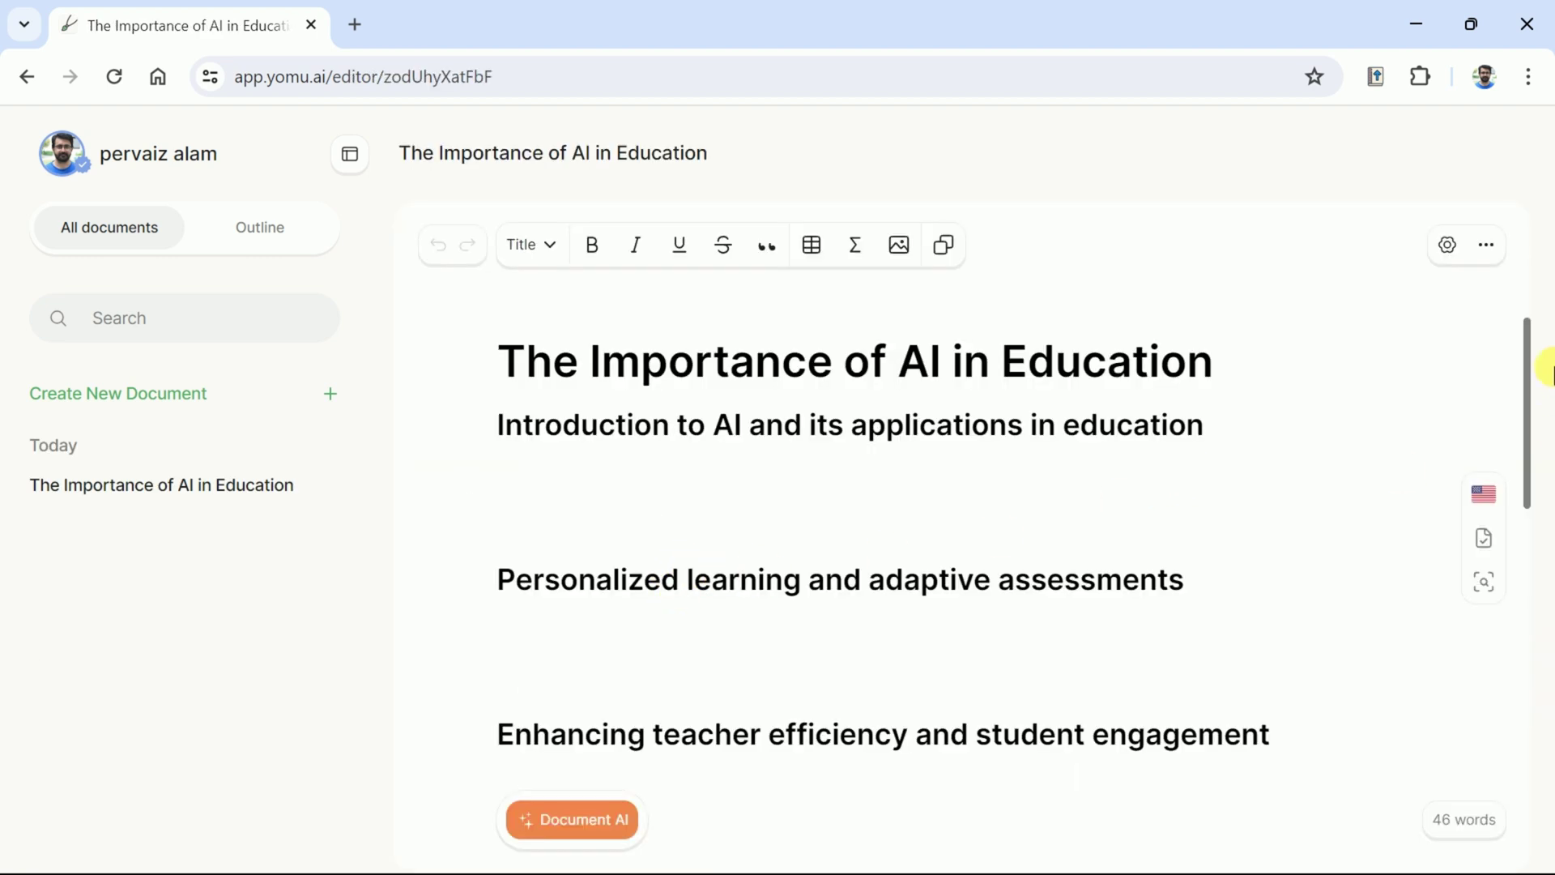
Step: Review the outline headings and begin the introduction with 'Artificial intelligence plays vital role'
{"action": "left_click_drag", "start_coordinate": [1262, 368], "coordinate": [496, 365]}
{"action": "left_click", "coordinate": [1264, 396]}
{"action": "scroll", "coordinate": [1536, 447], "scroll_direction": "down", "scroll_amount": 1}
{"action": "scroll", "coordinate": [999, 451], "scroll_direction": "down", "scroll_amount": 7}
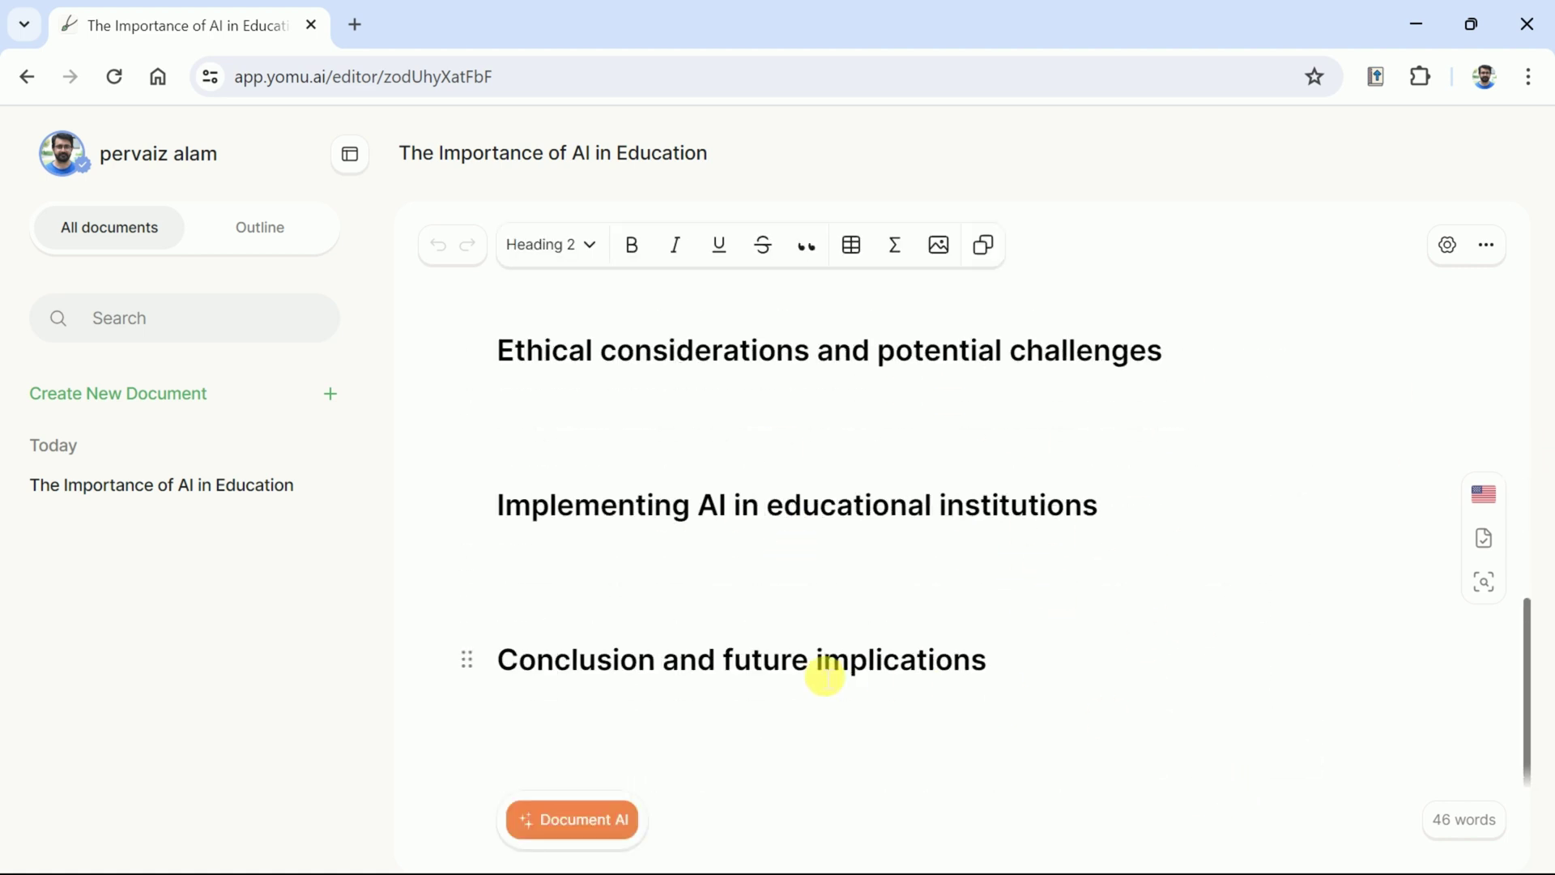
{"action": "scroll", "coordinate": [910, 683], "scroll_direction": "up", "scroll_amount": 8}
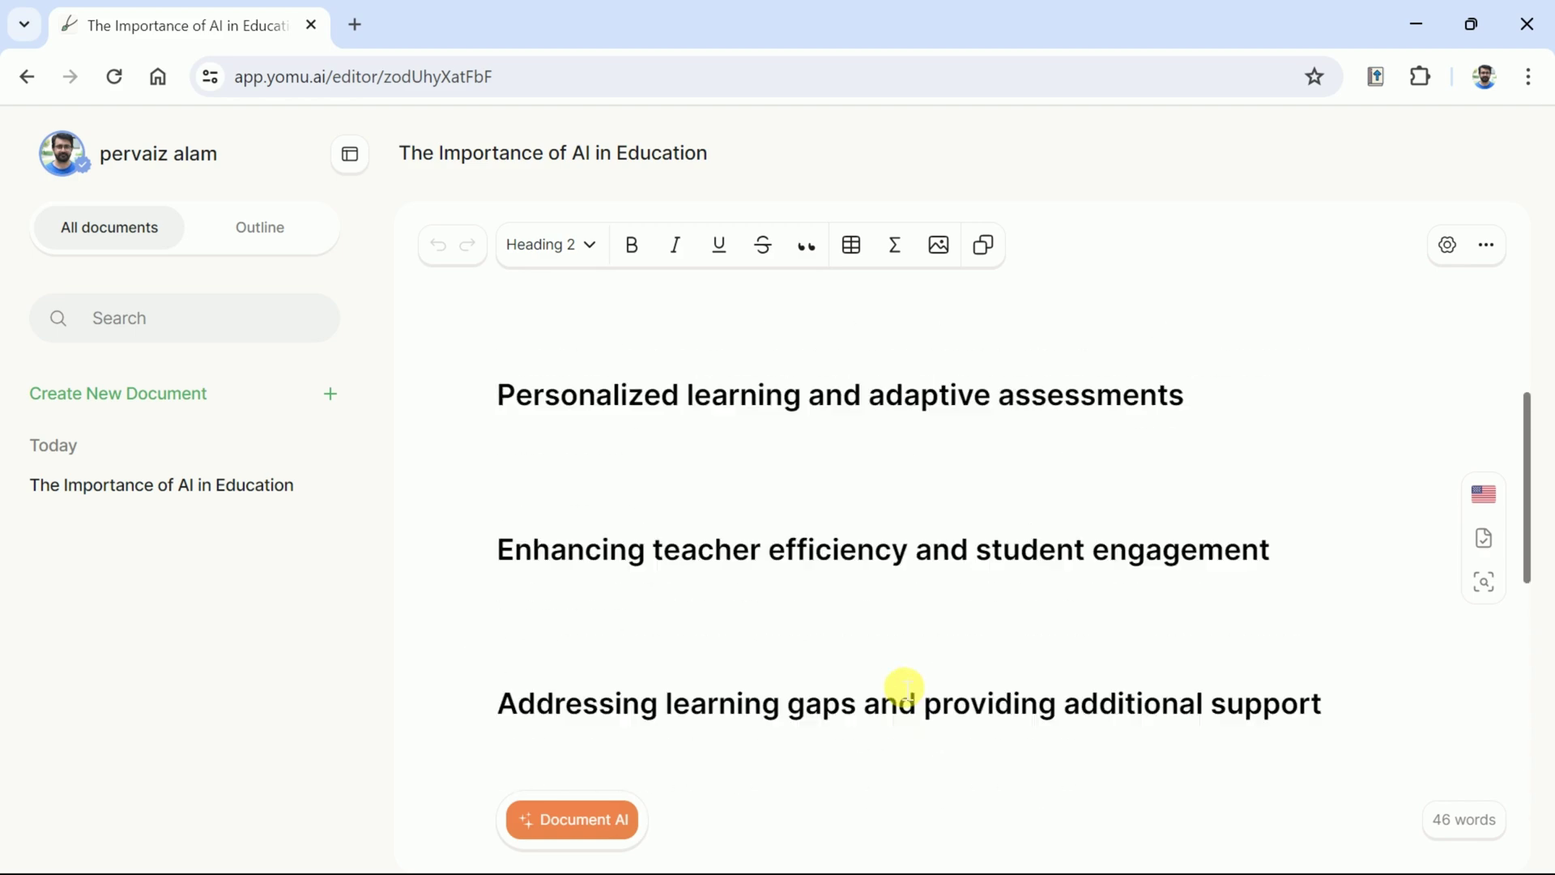
{"action": "left_click", "coordinate": [574, 462]}
{"action": "type", "text": "Artificia"}
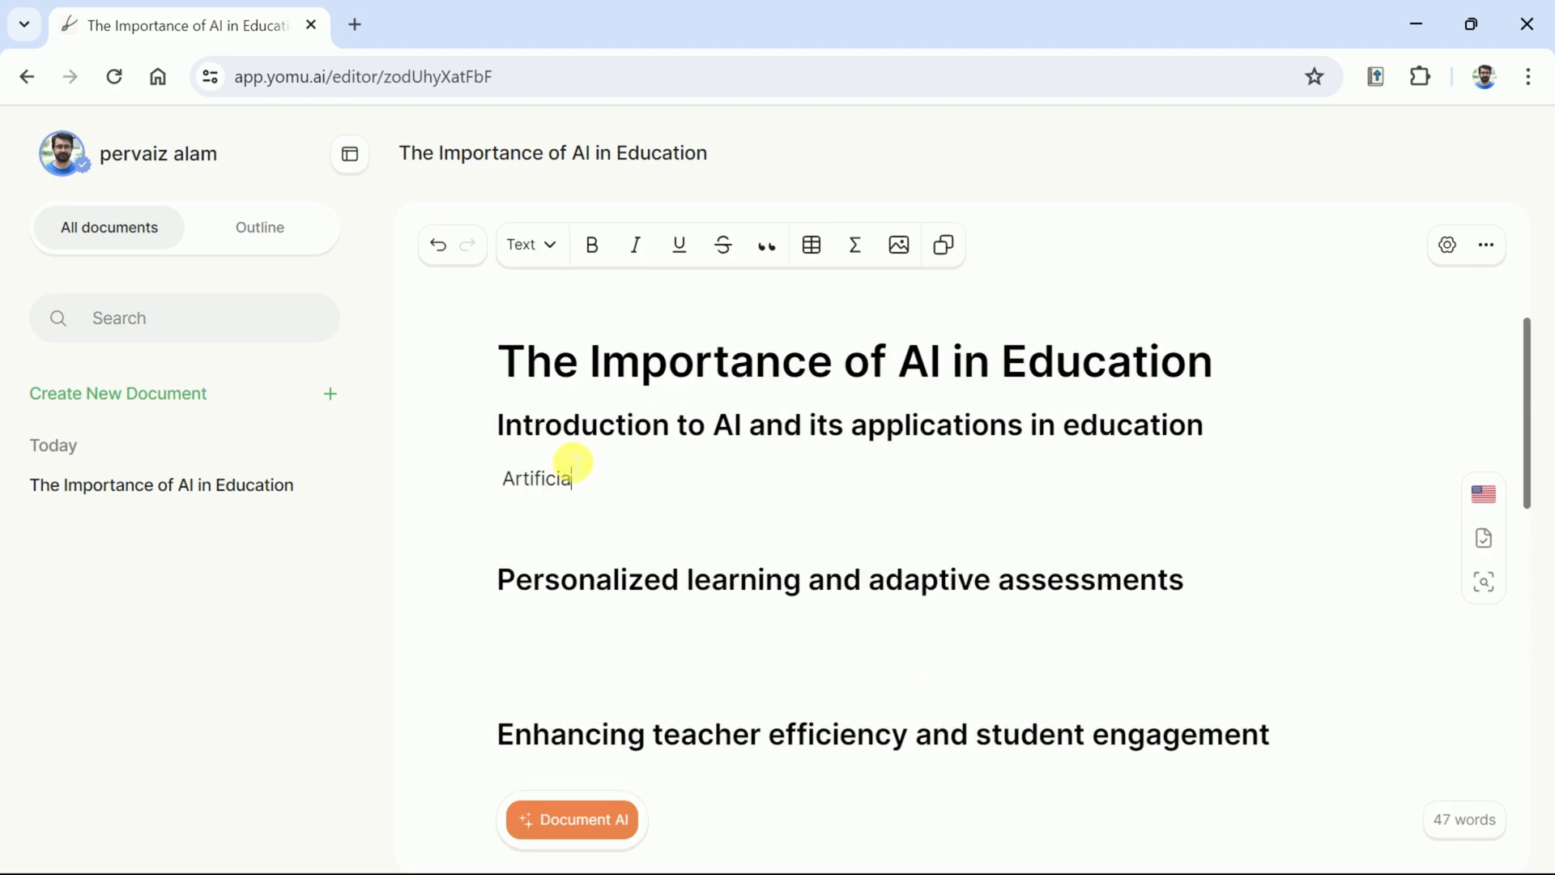
{"action": "type", "text": "l intelligence plays vit"}
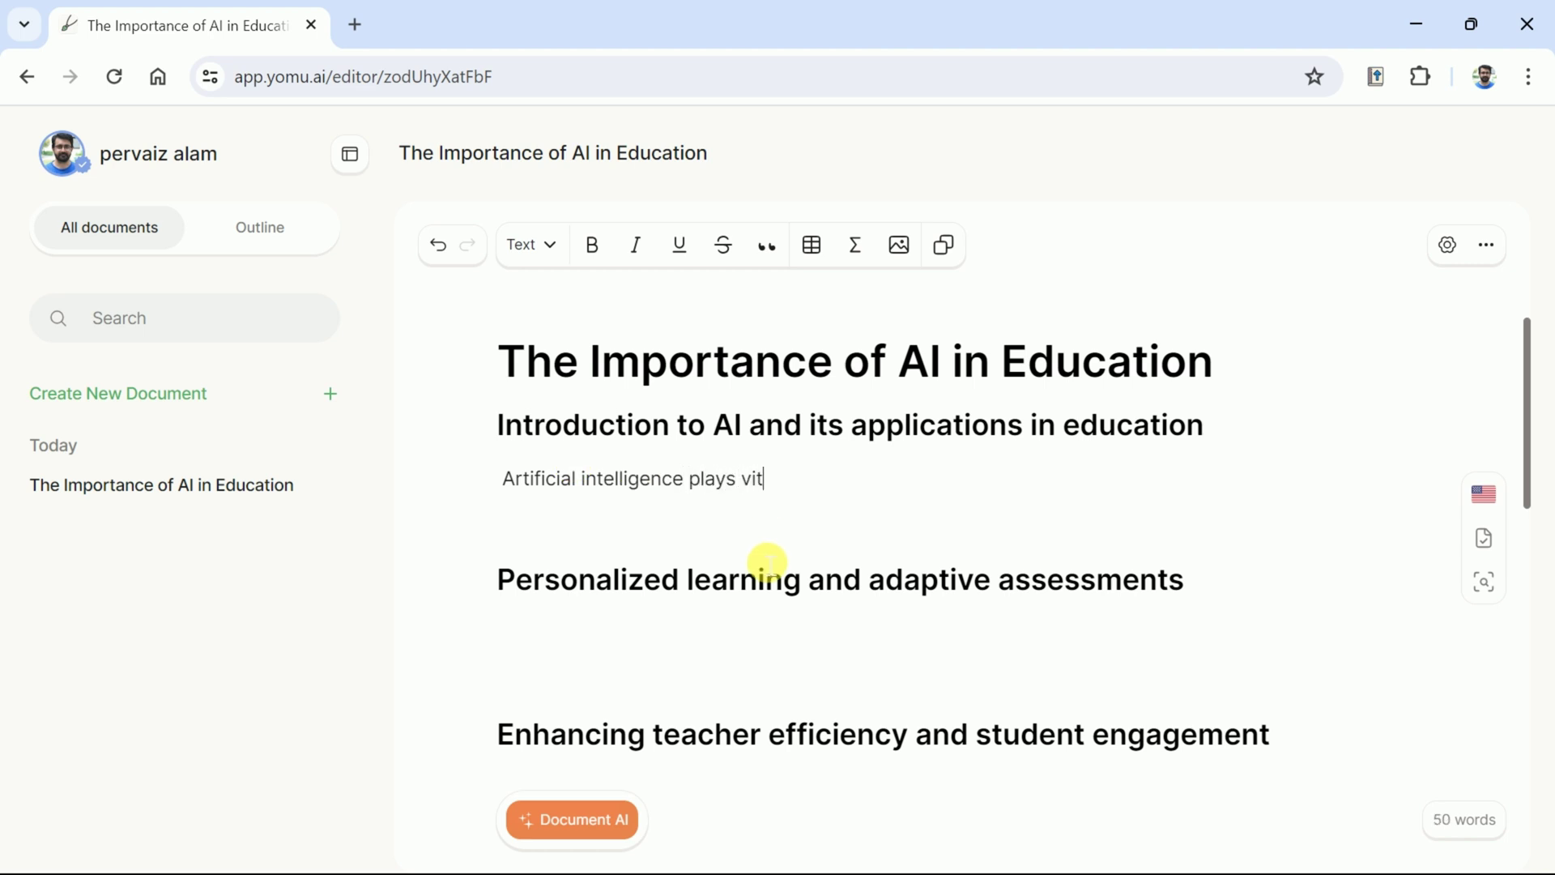
{"action": "type", "text": "al role"}
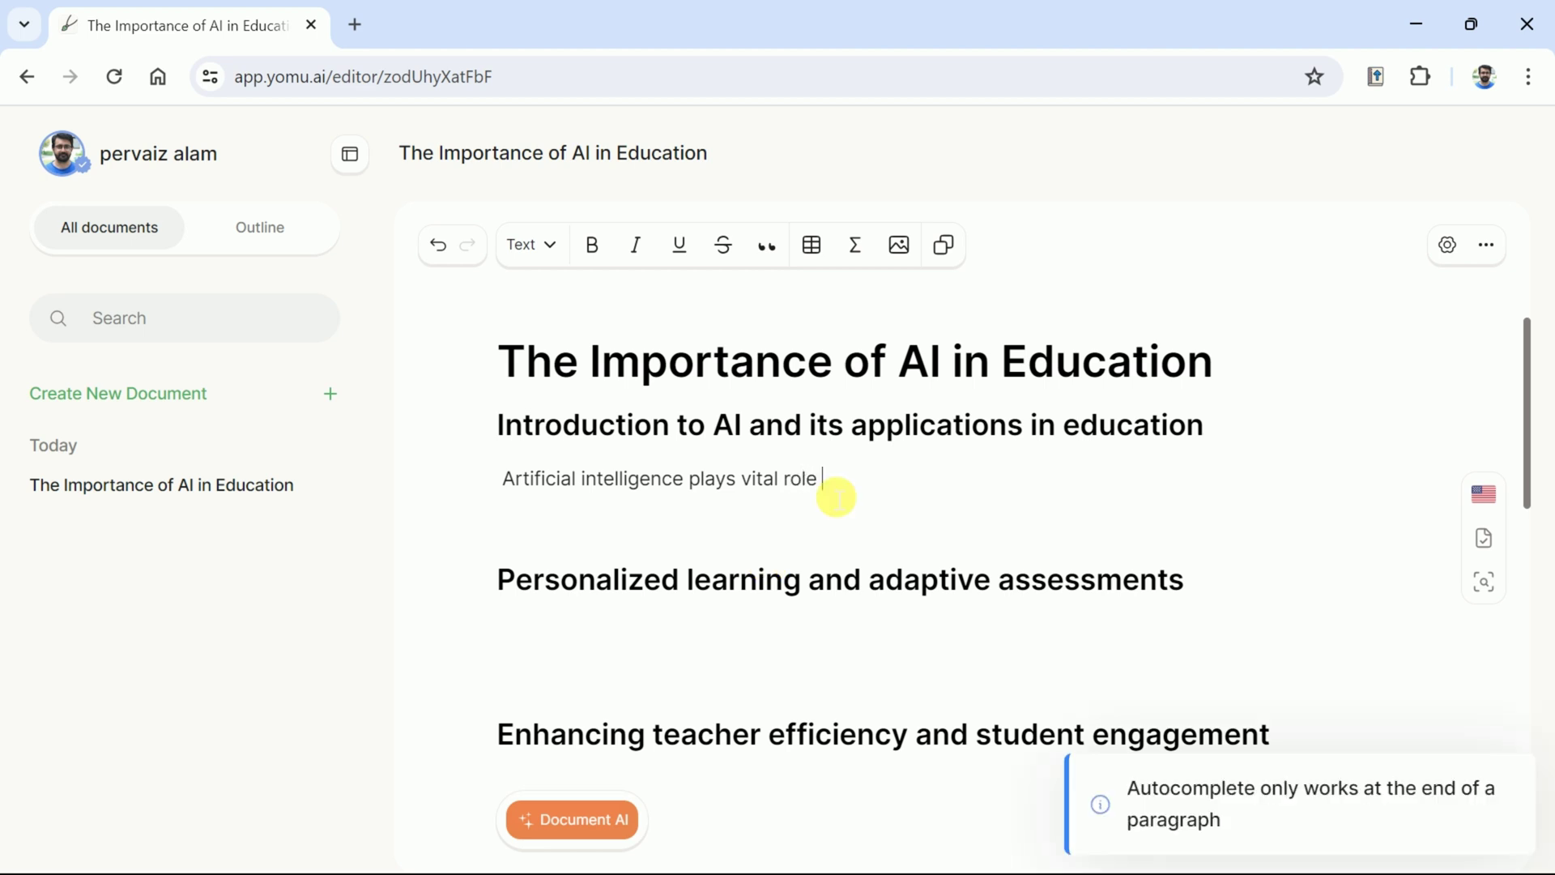
Step: Extend the introduction with AI autocomplete sentences defining AI and its tasks, reaching 133 words
{"action": "key", "text": "shift+Tab"}
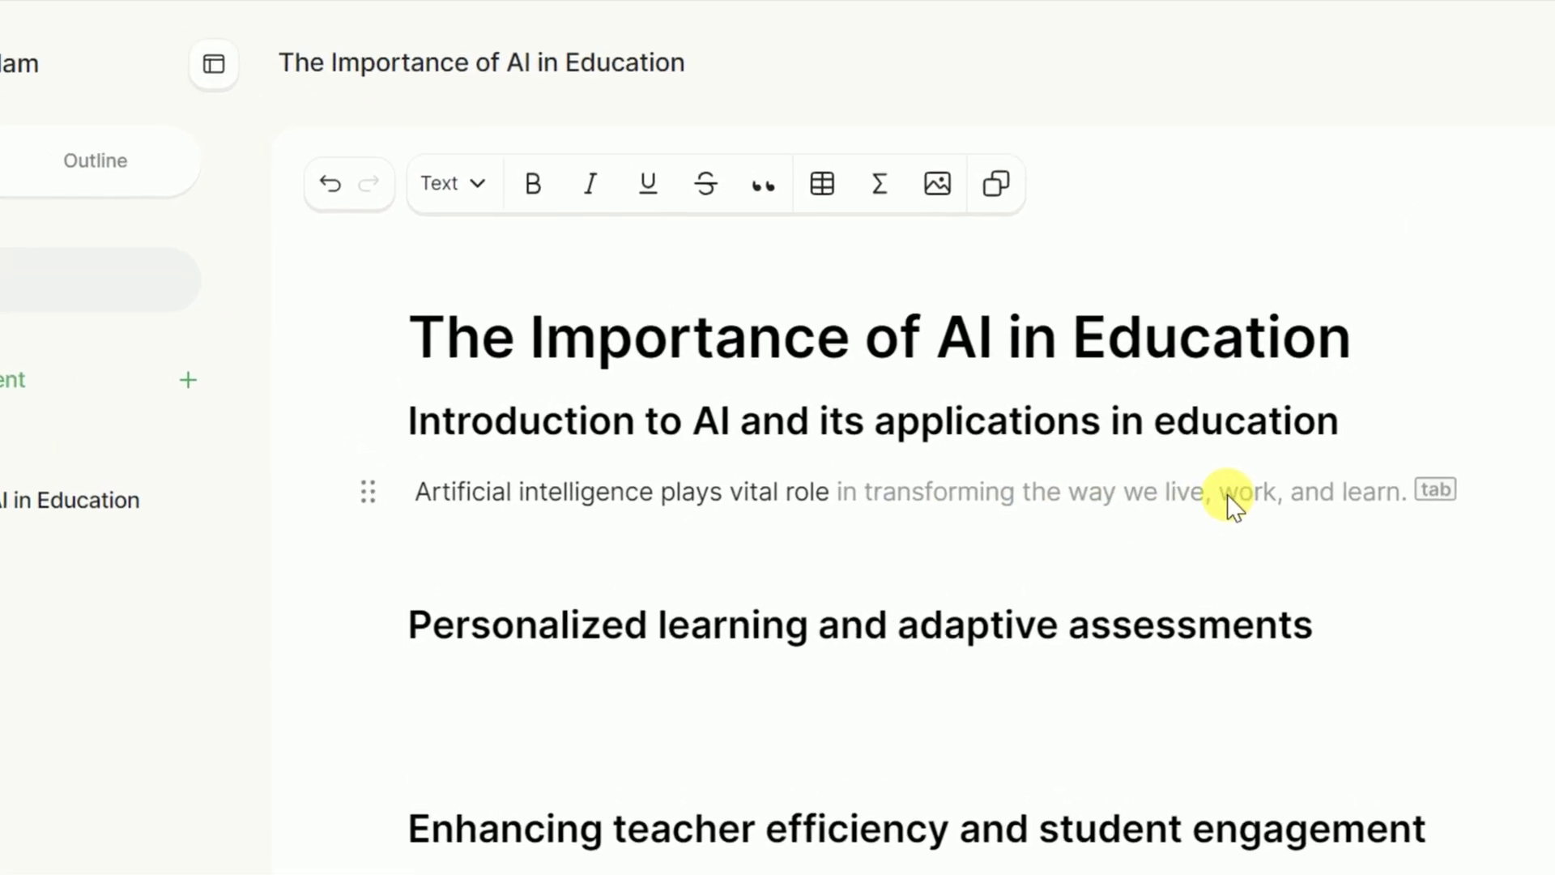
{"action": "key", "text": "Tab"}
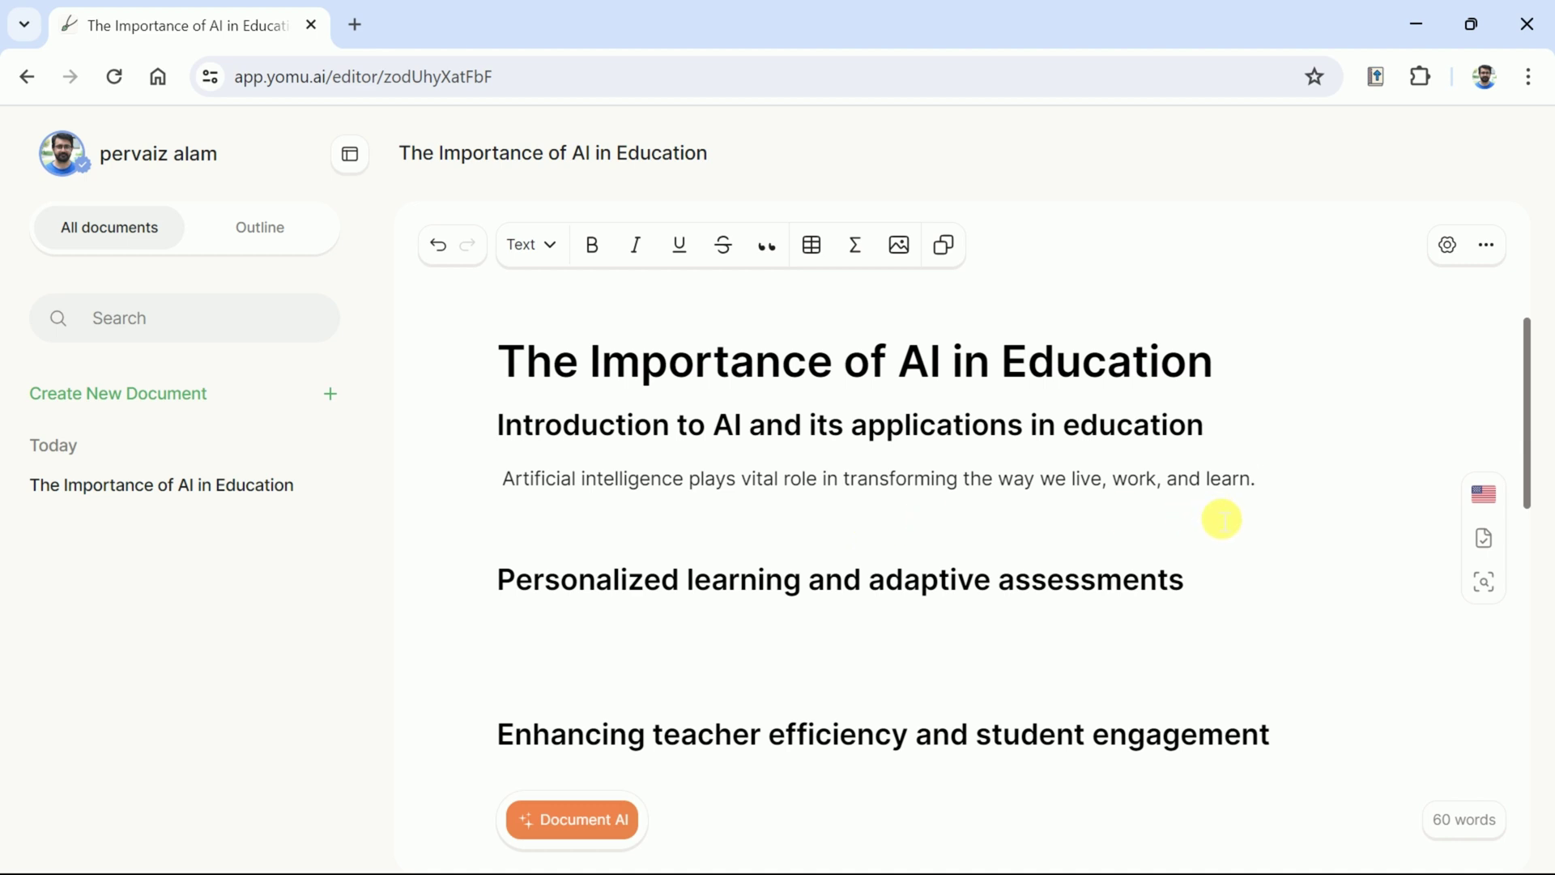
{"action": "key", "text": "shift+Tab"}
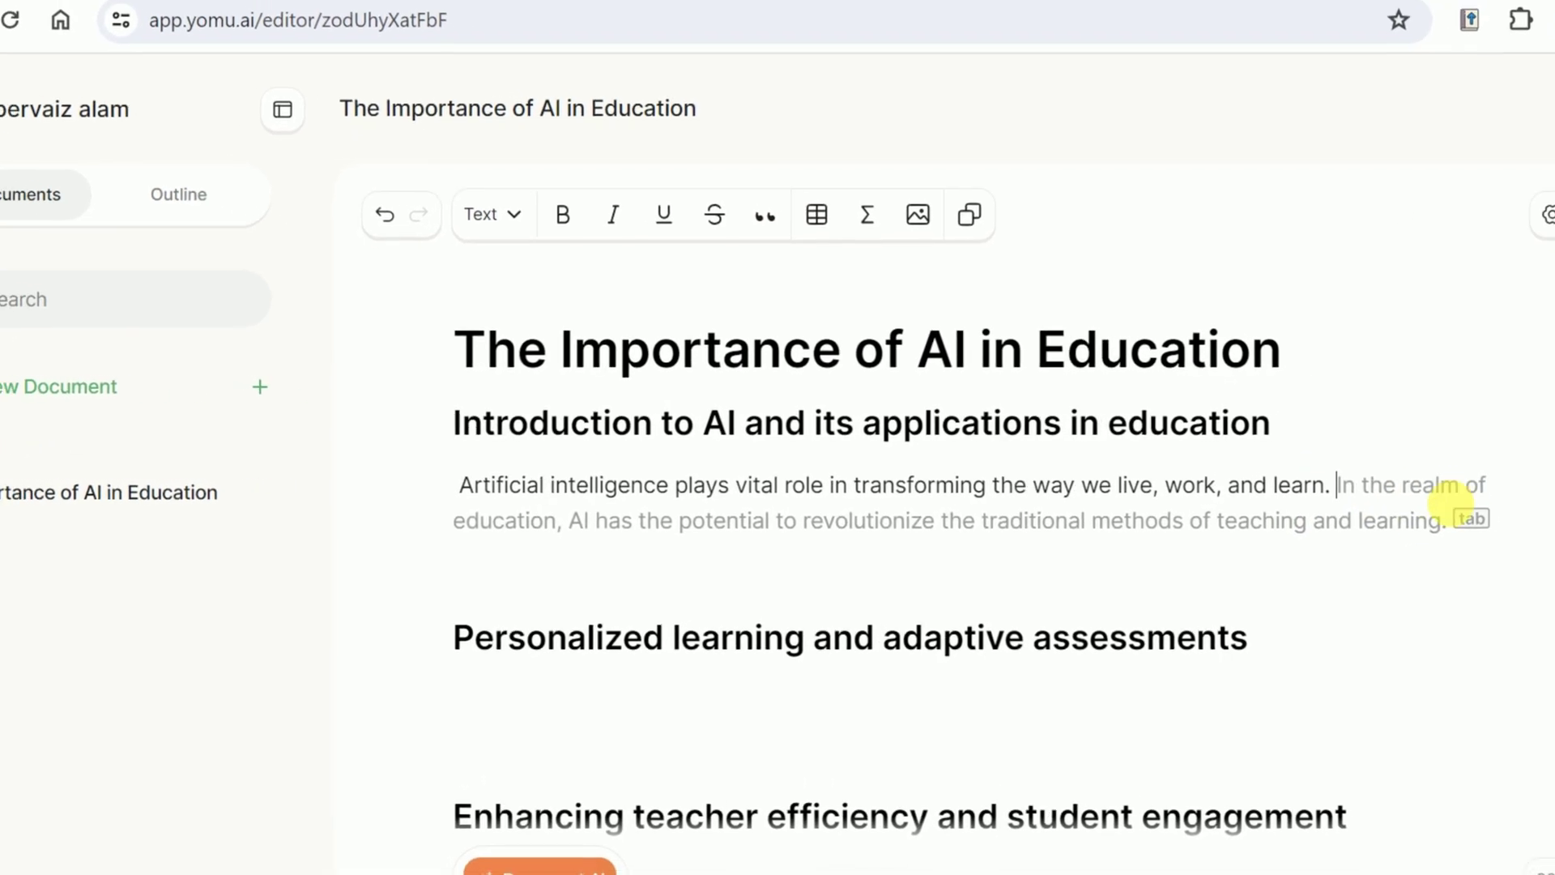
{"action": "key", "text": "Tab"}
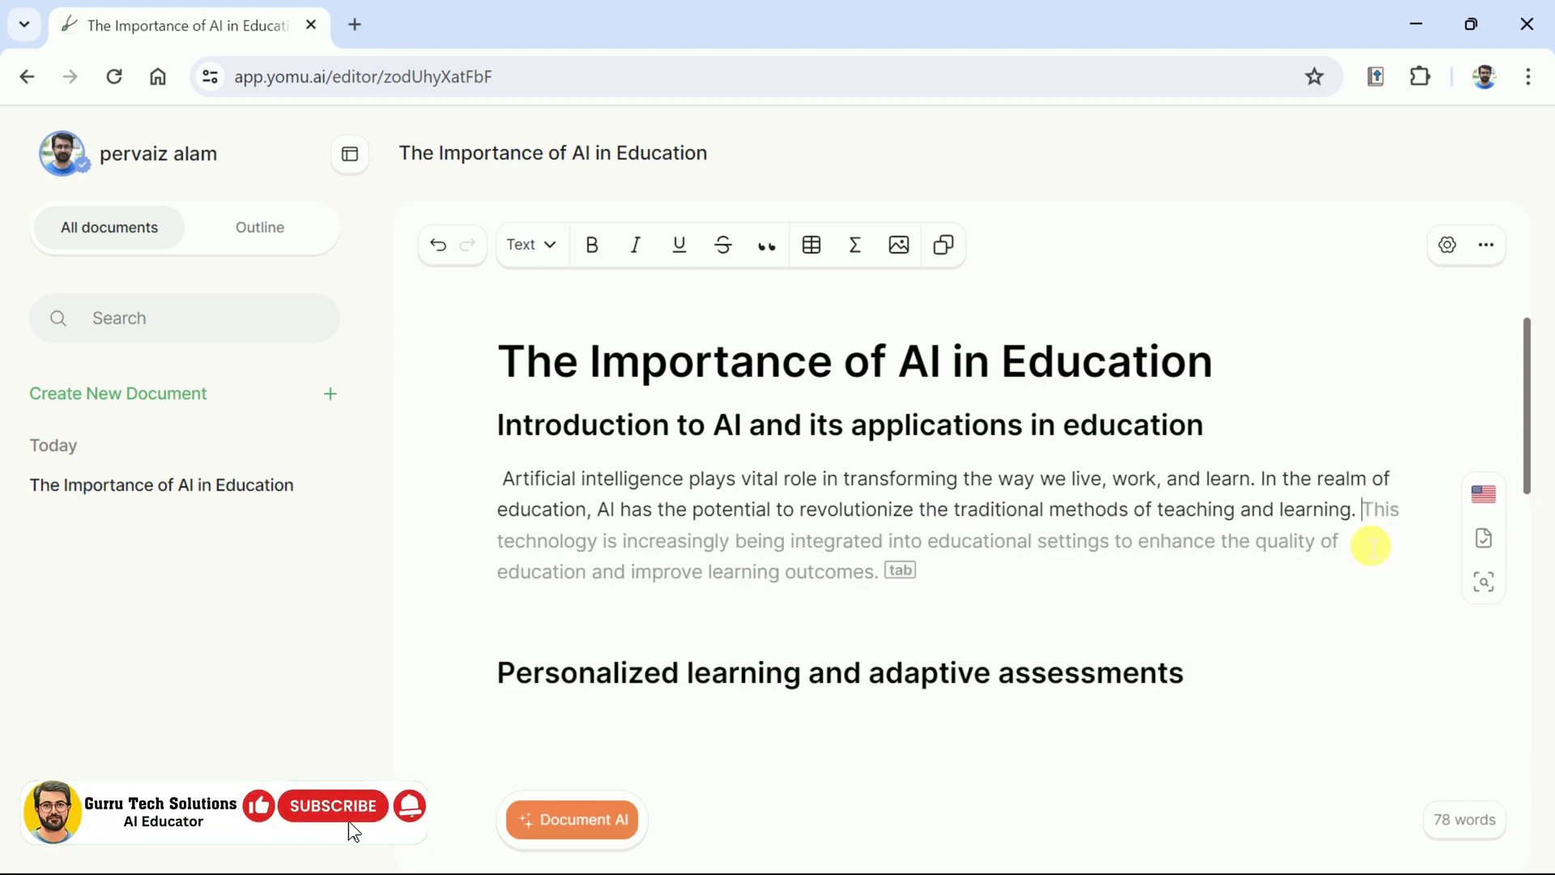
{"action": "key", "text": "Tab"}
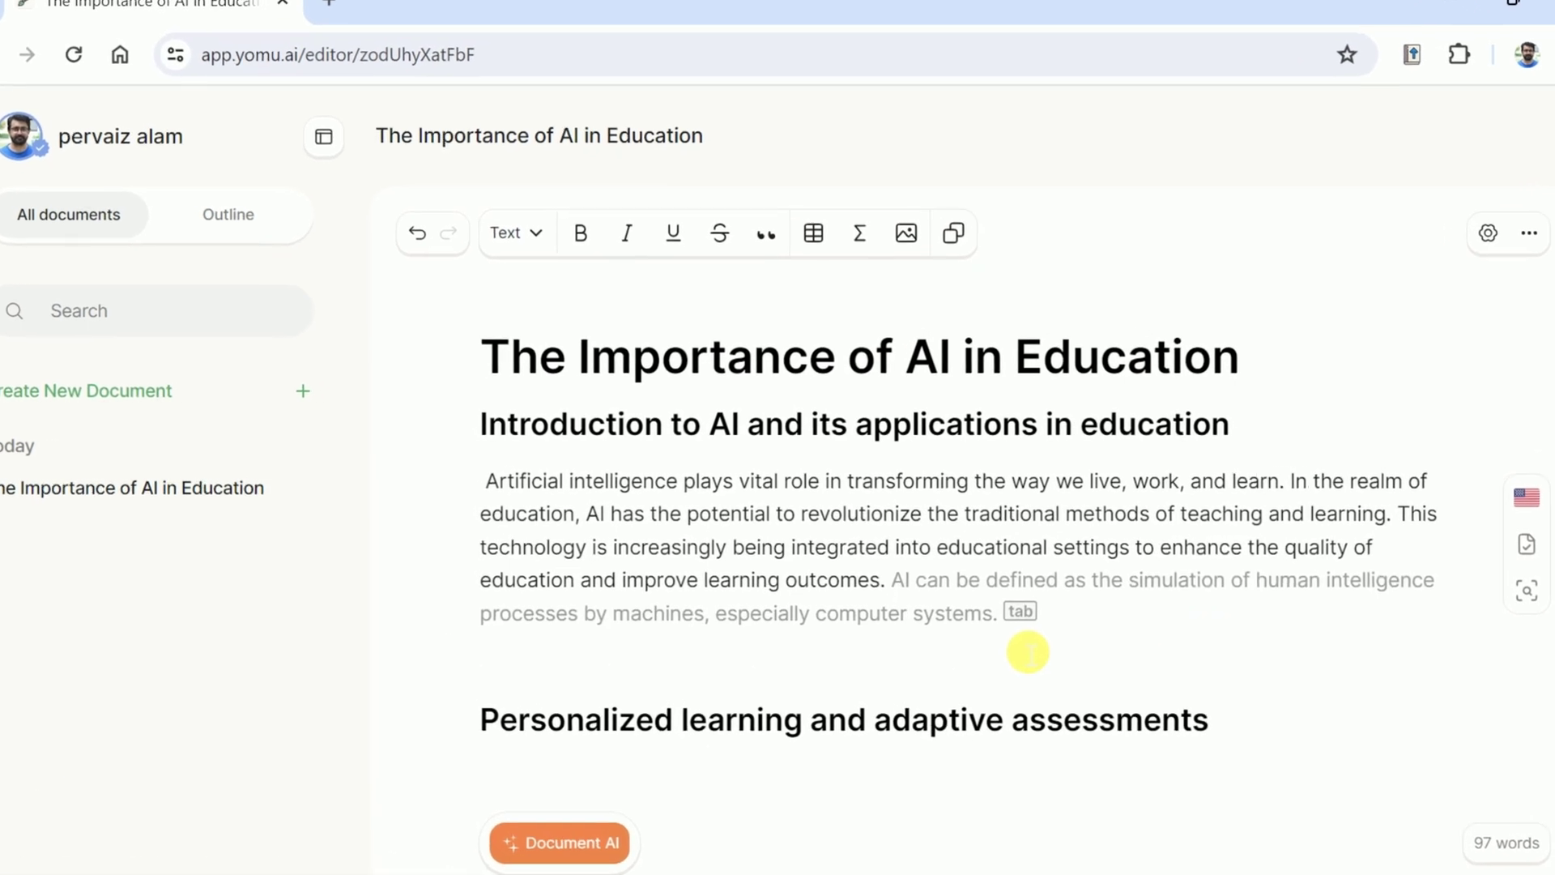
{"action": "key", "text": "Tab"}
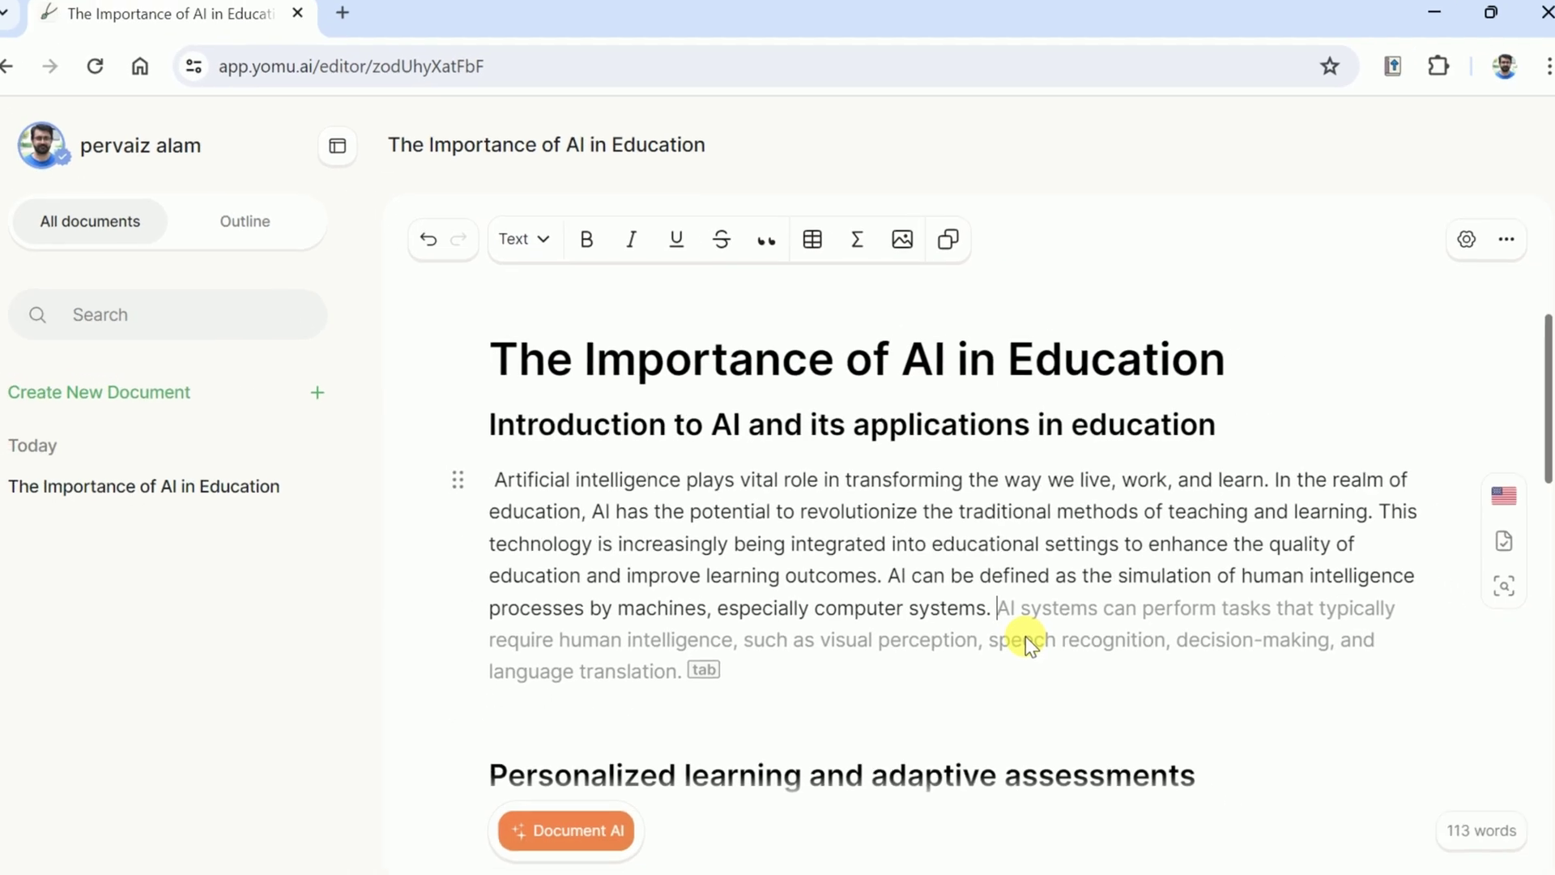
{"action": "key", "text": "Tab"}
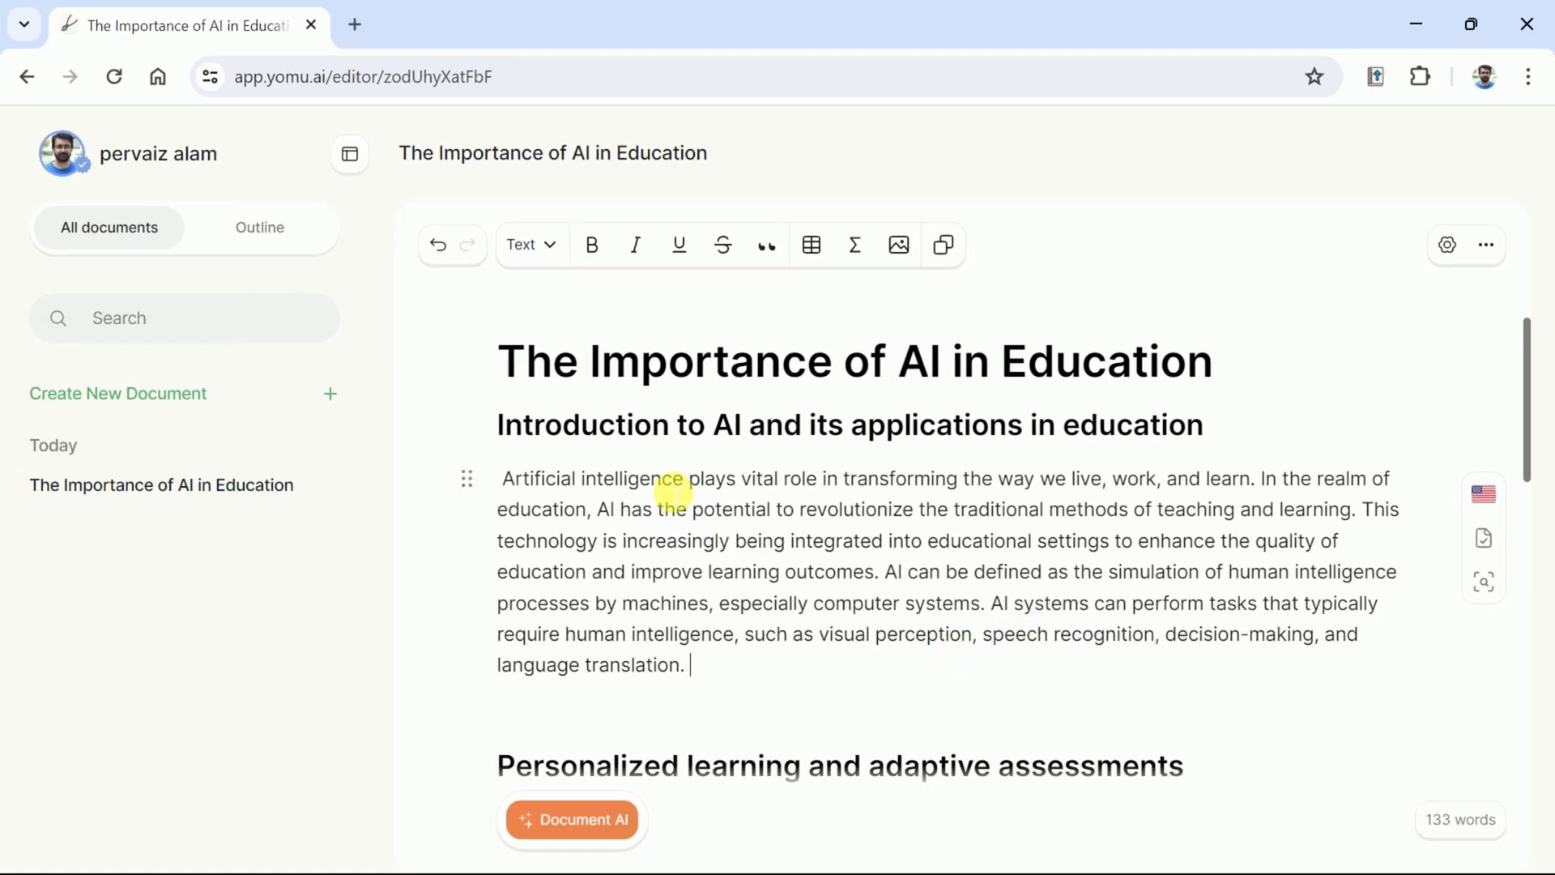
Step: Expand the introduction paragraph with AI, try another suggestion, and keep the rewrite
{"action": "left_click_drag", "start_coordinate": [691, 669], "coordinate": [503, 479]}
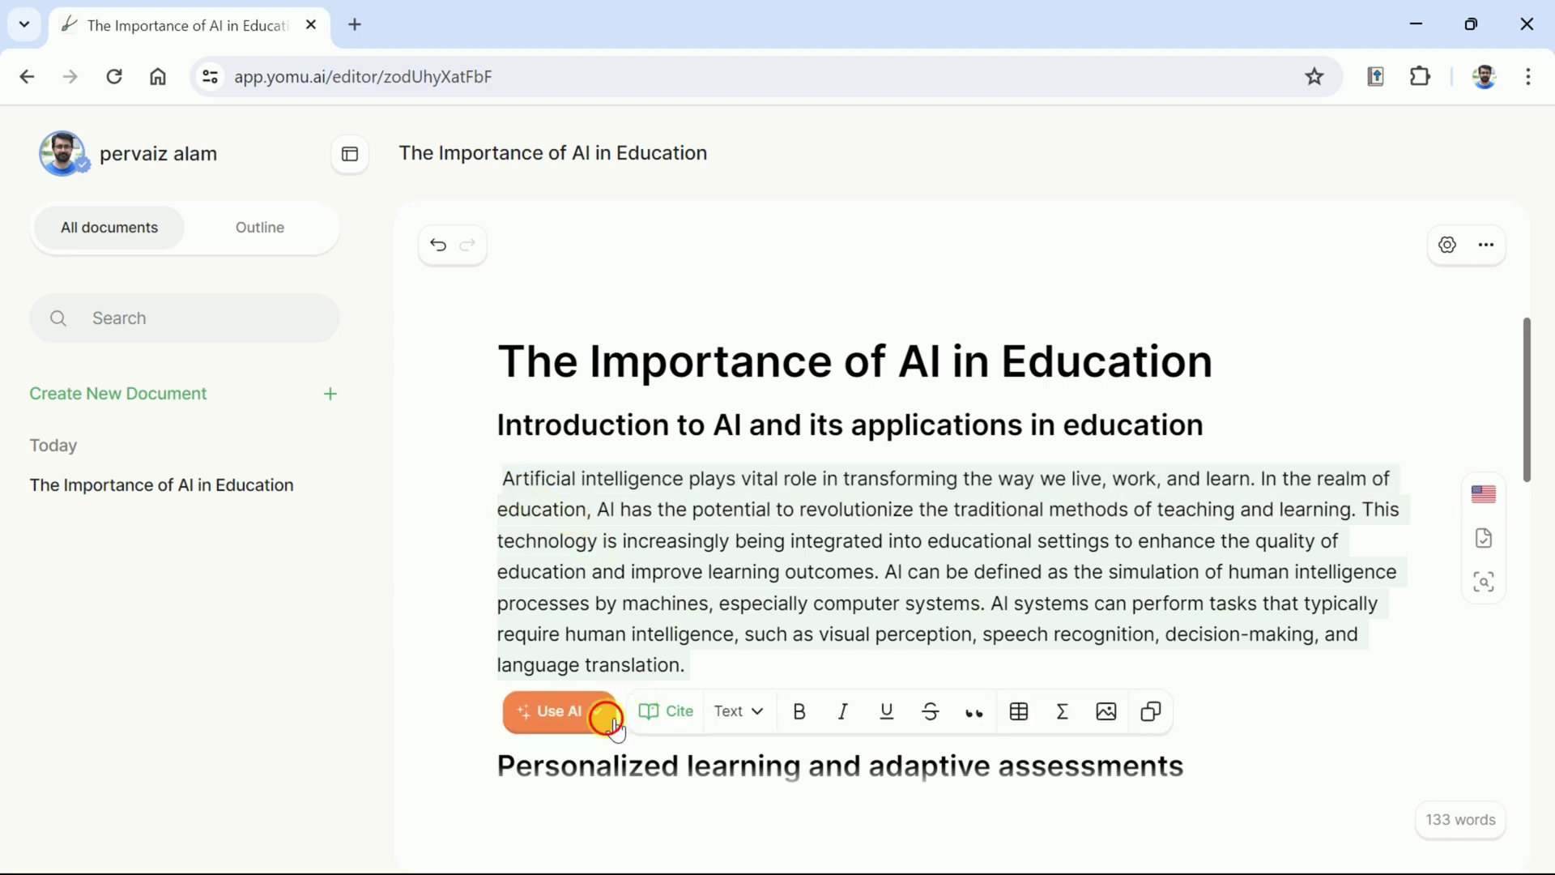
{"action": "left_click", "coordinate": [614, 722]}
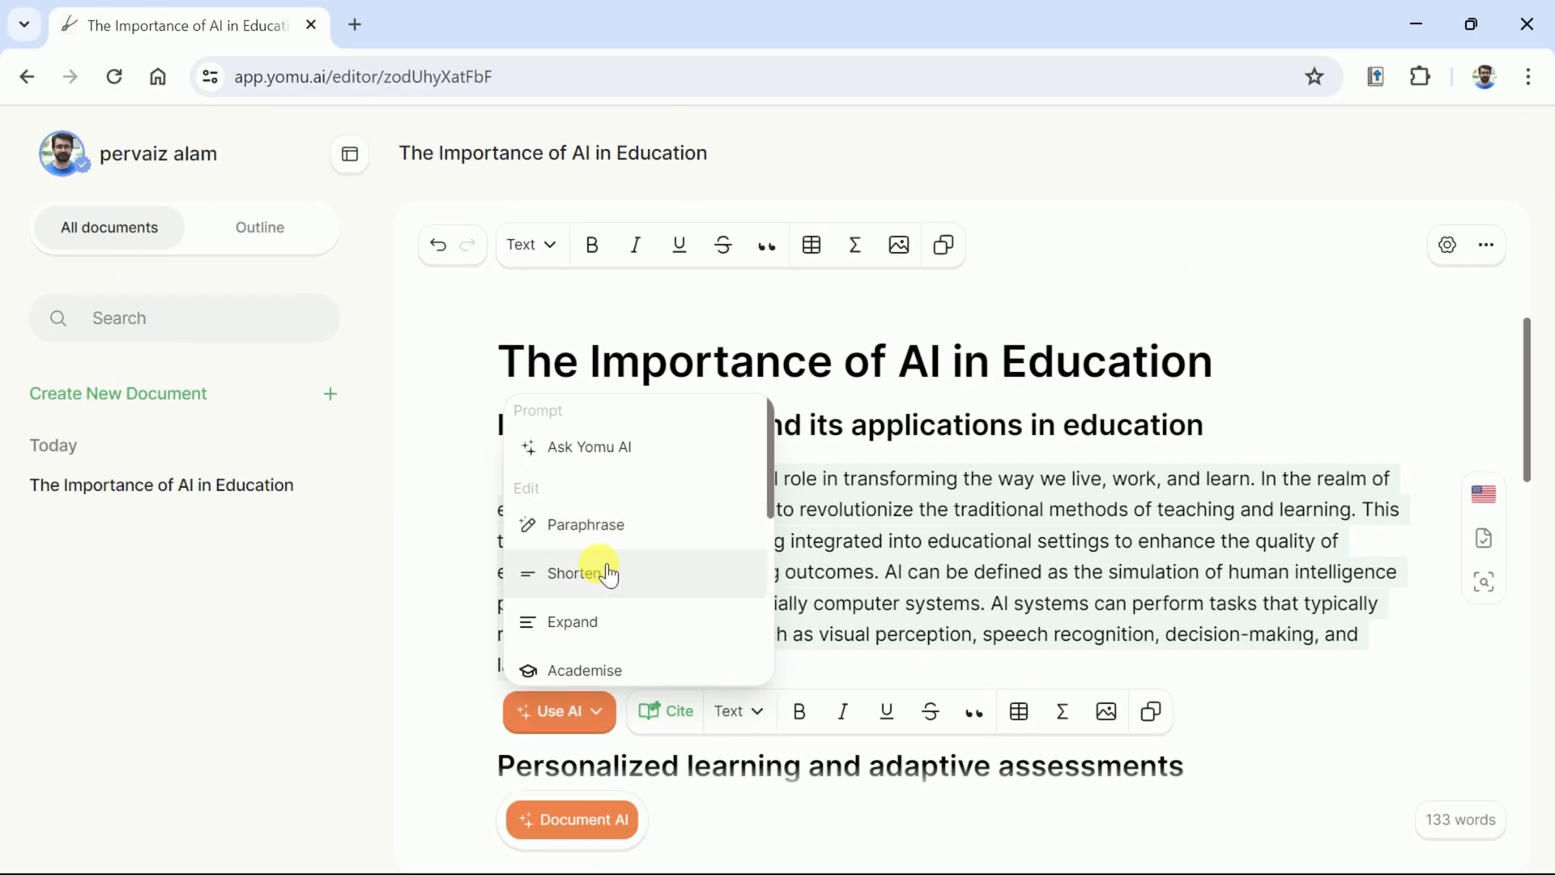
{"action": "scroll", "coordinate": [609, 583], "scroll_direction": "down", "scroll_amount": 2}
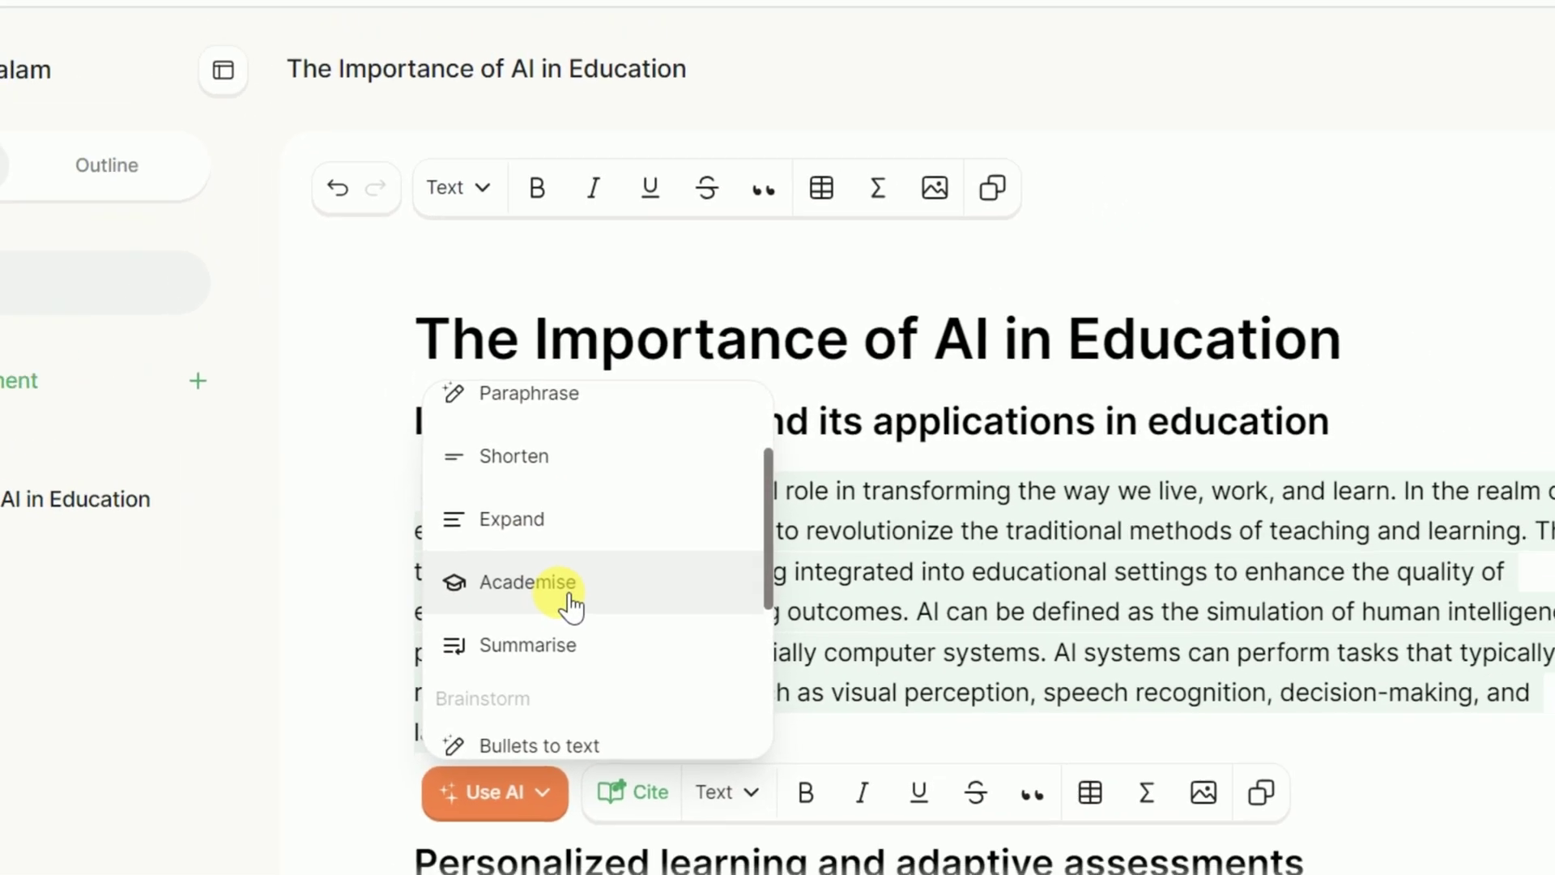
{"action": "scroll", "coordinate": [571, 603], "scroll_direction": "down", "scroll_amount": 3}
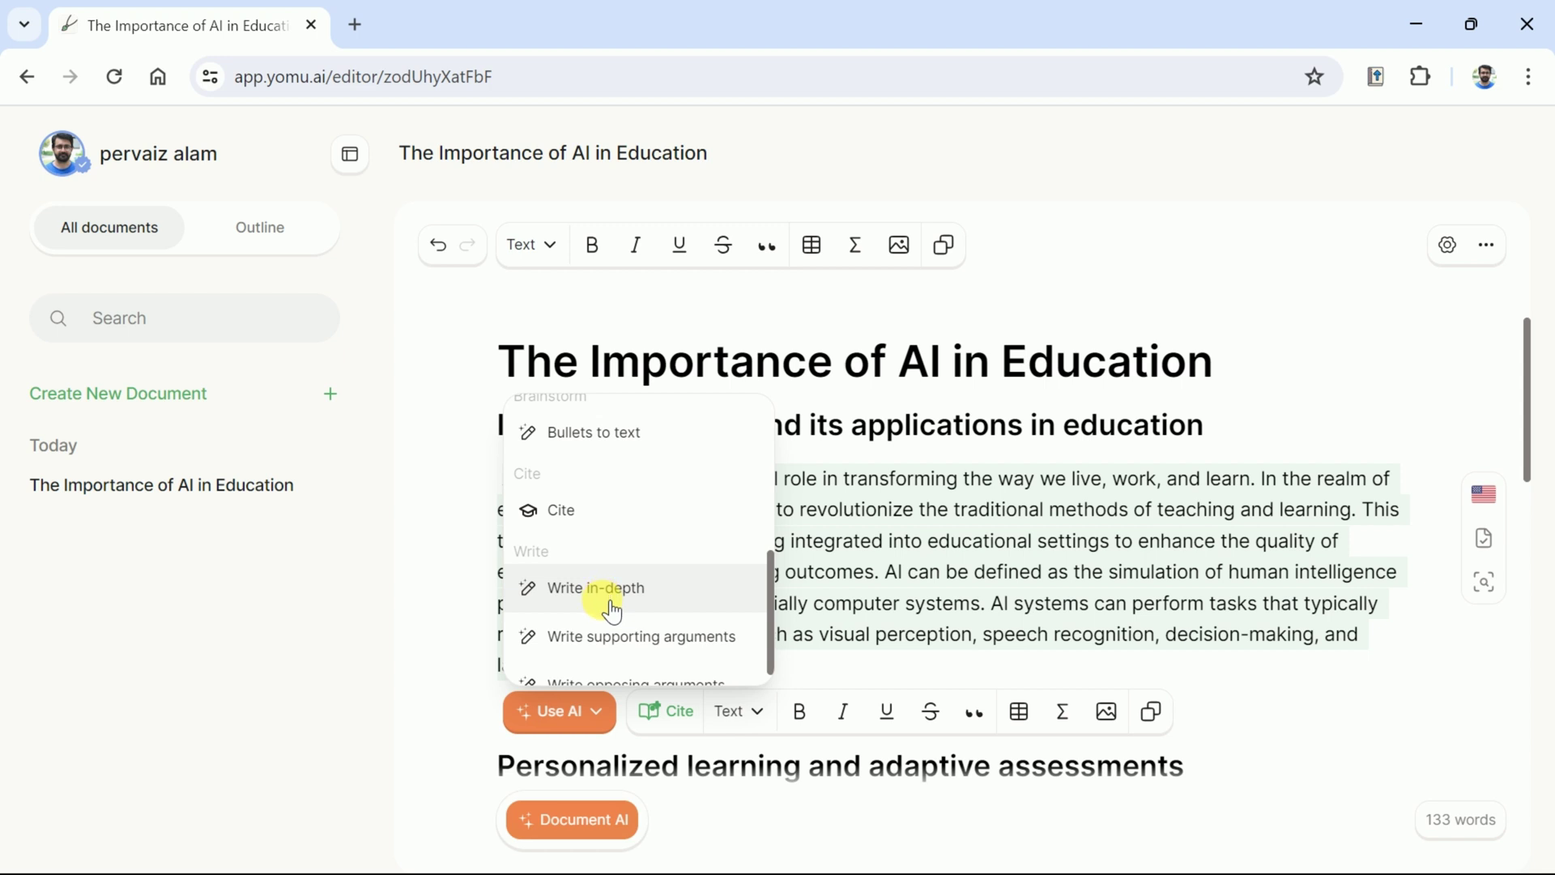
{"action": "scroll", "coordinate": [612, 613], "scroll_direction": "down", "scroll_amount": 1}
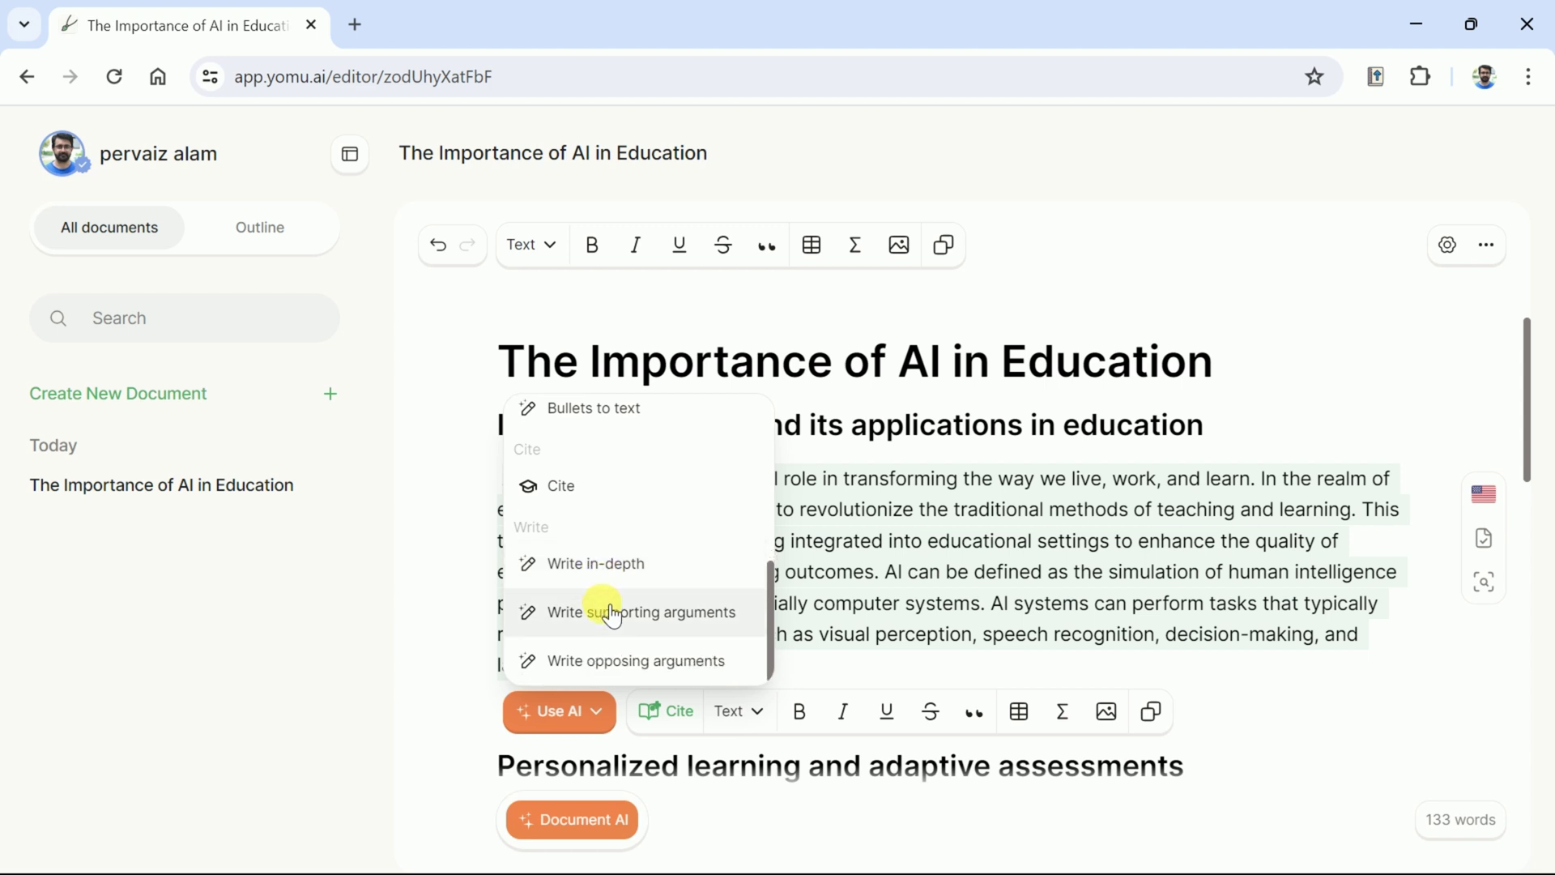
{"action": "scroll", "coordinate": [611, 613], "scroll_direction": "up", "scroll_amount": 5}
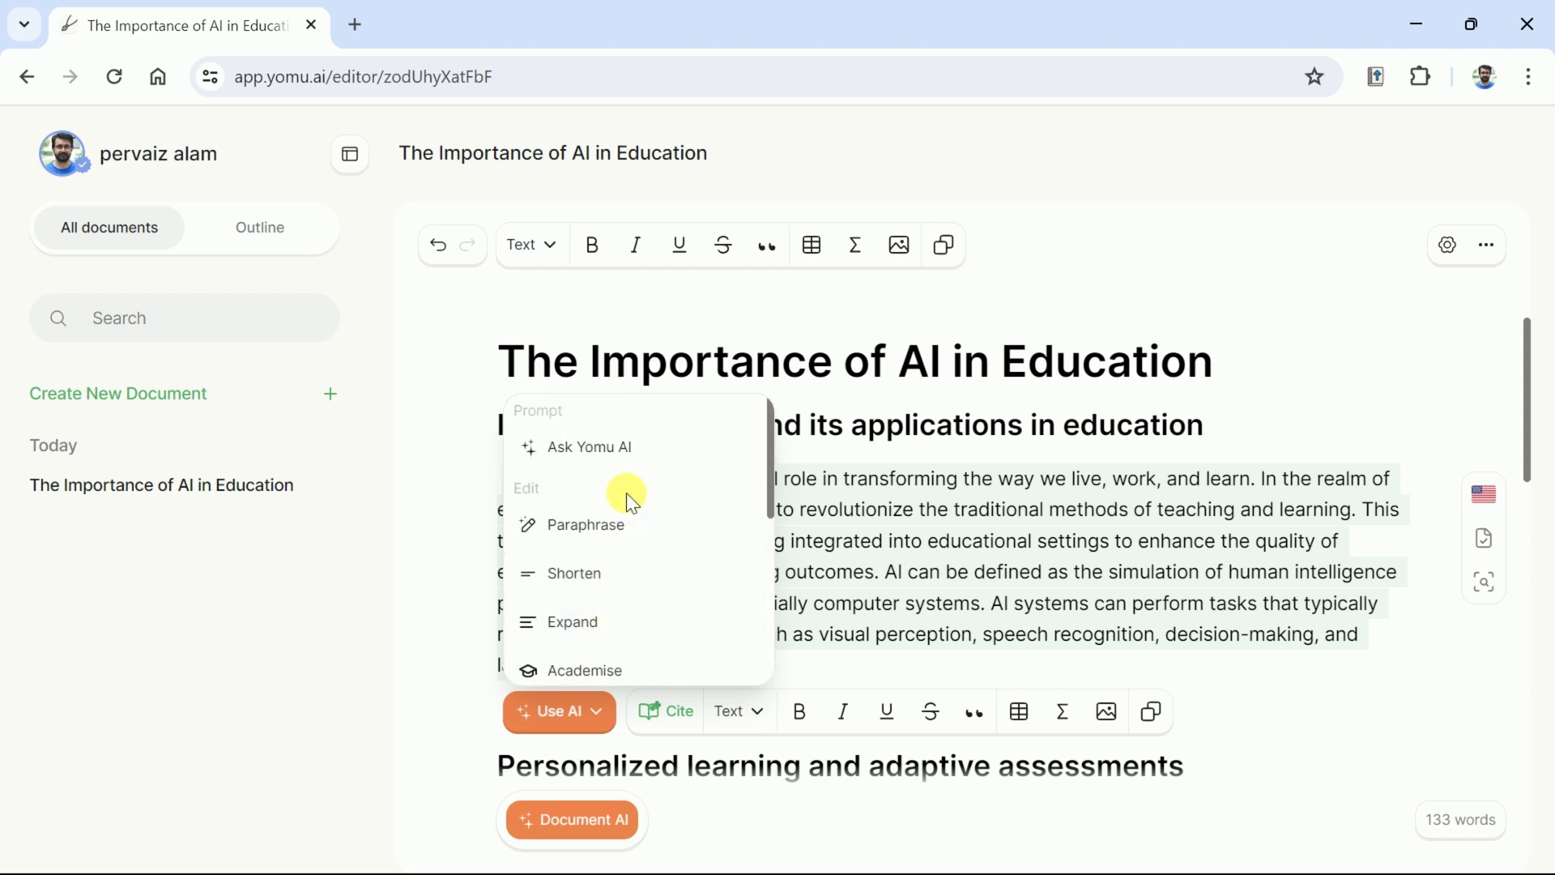
{"action": "left_click", "coordinate": [613, 621]}
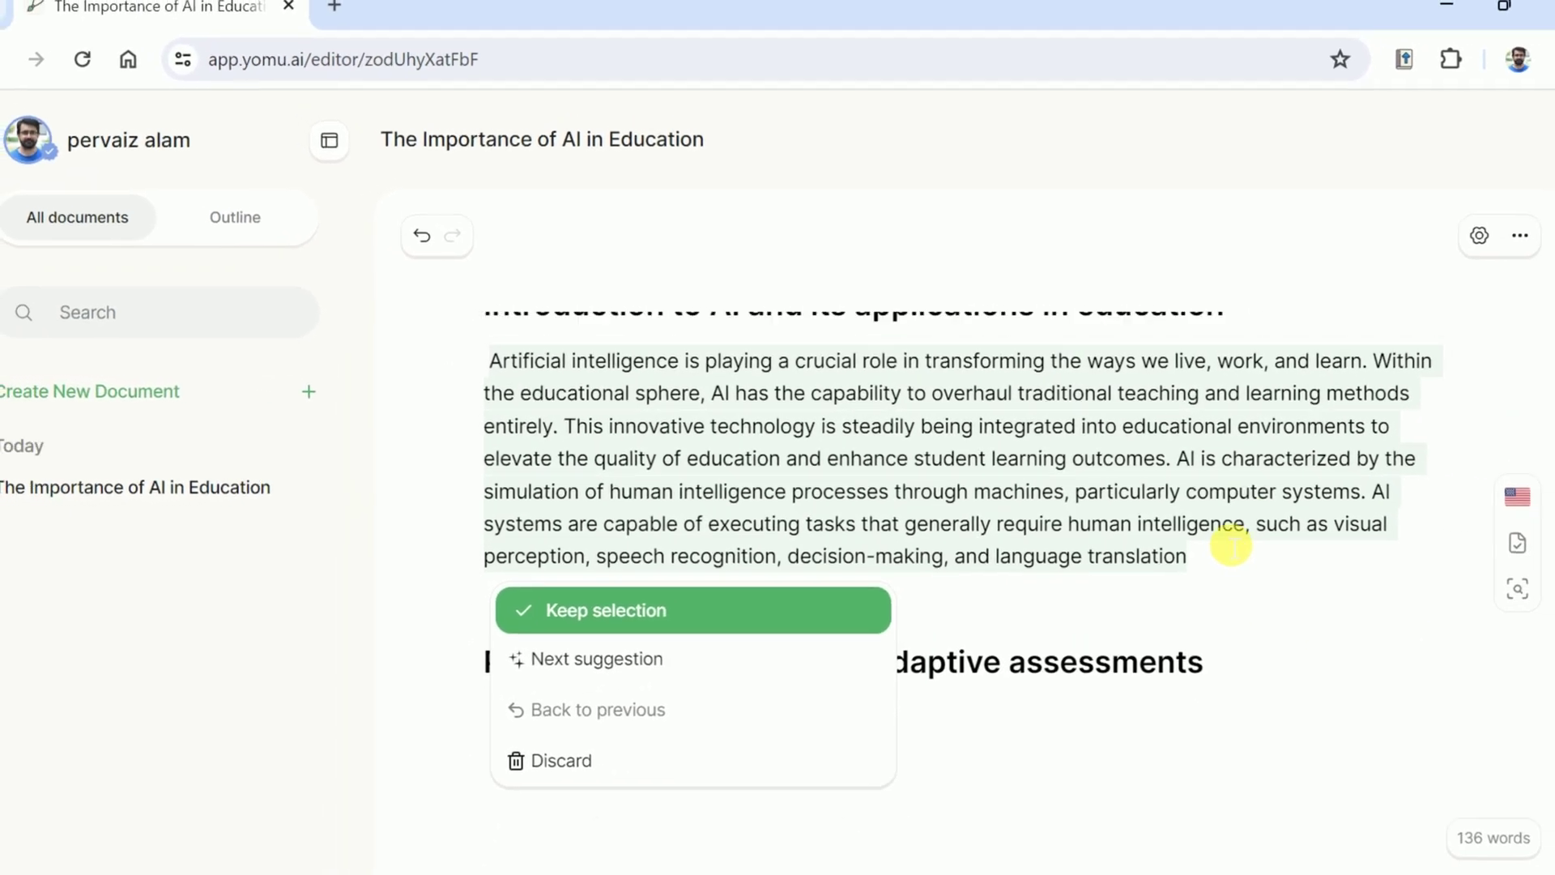
{"action": "scroll", "coordinate": [810, 690], "scroll_direction": "down", "scroll_amount": 2}
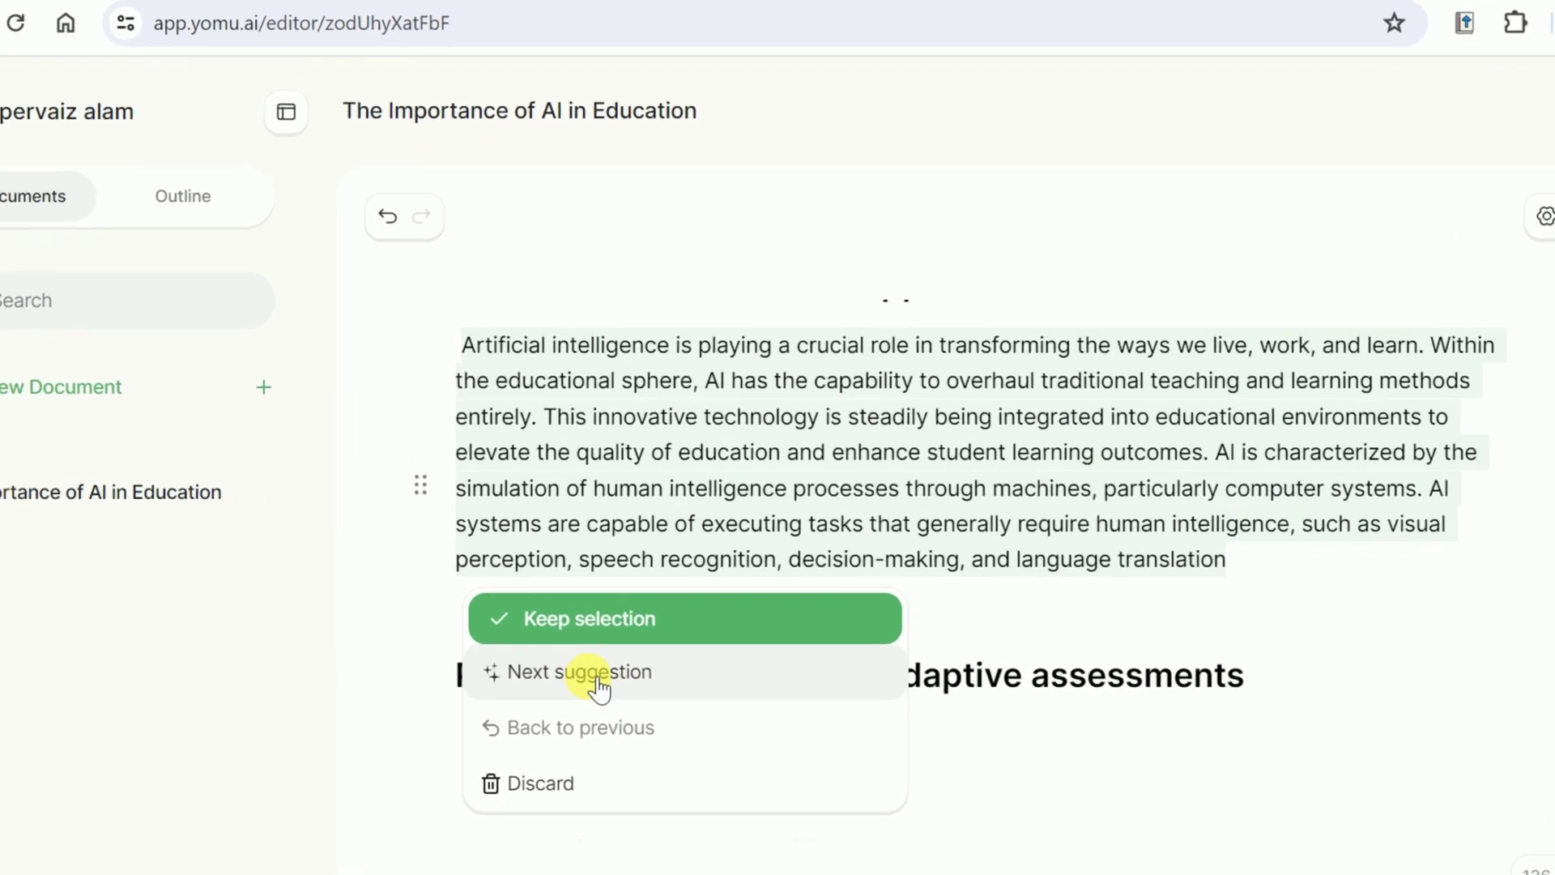
{"action": "left_click", "coordinate": [583, 696]}
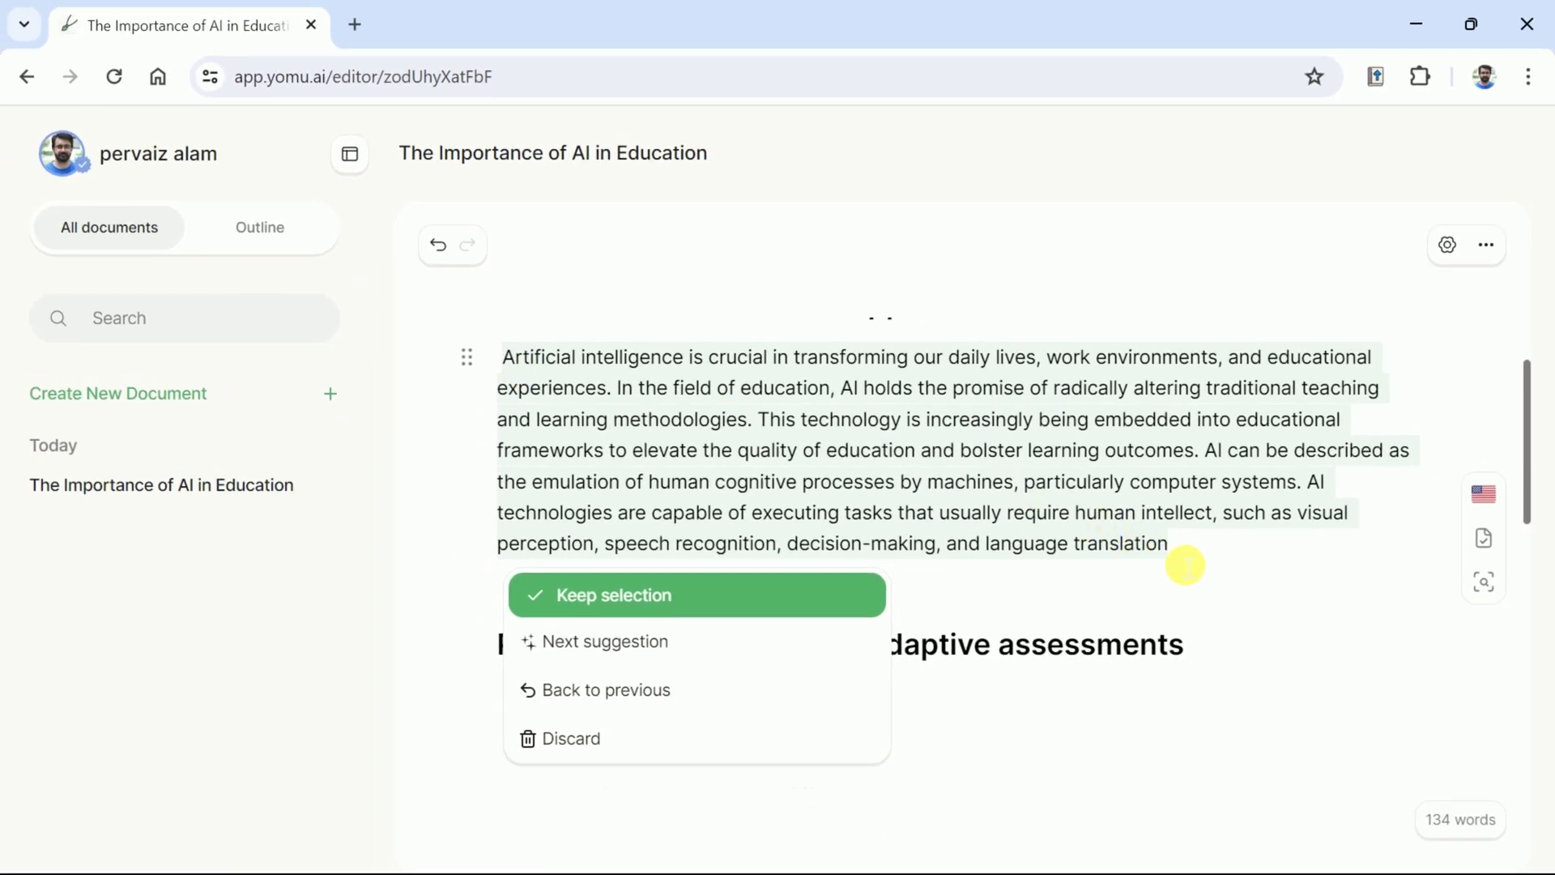
{"action": "left_click", "coordinate": [606, 596]}
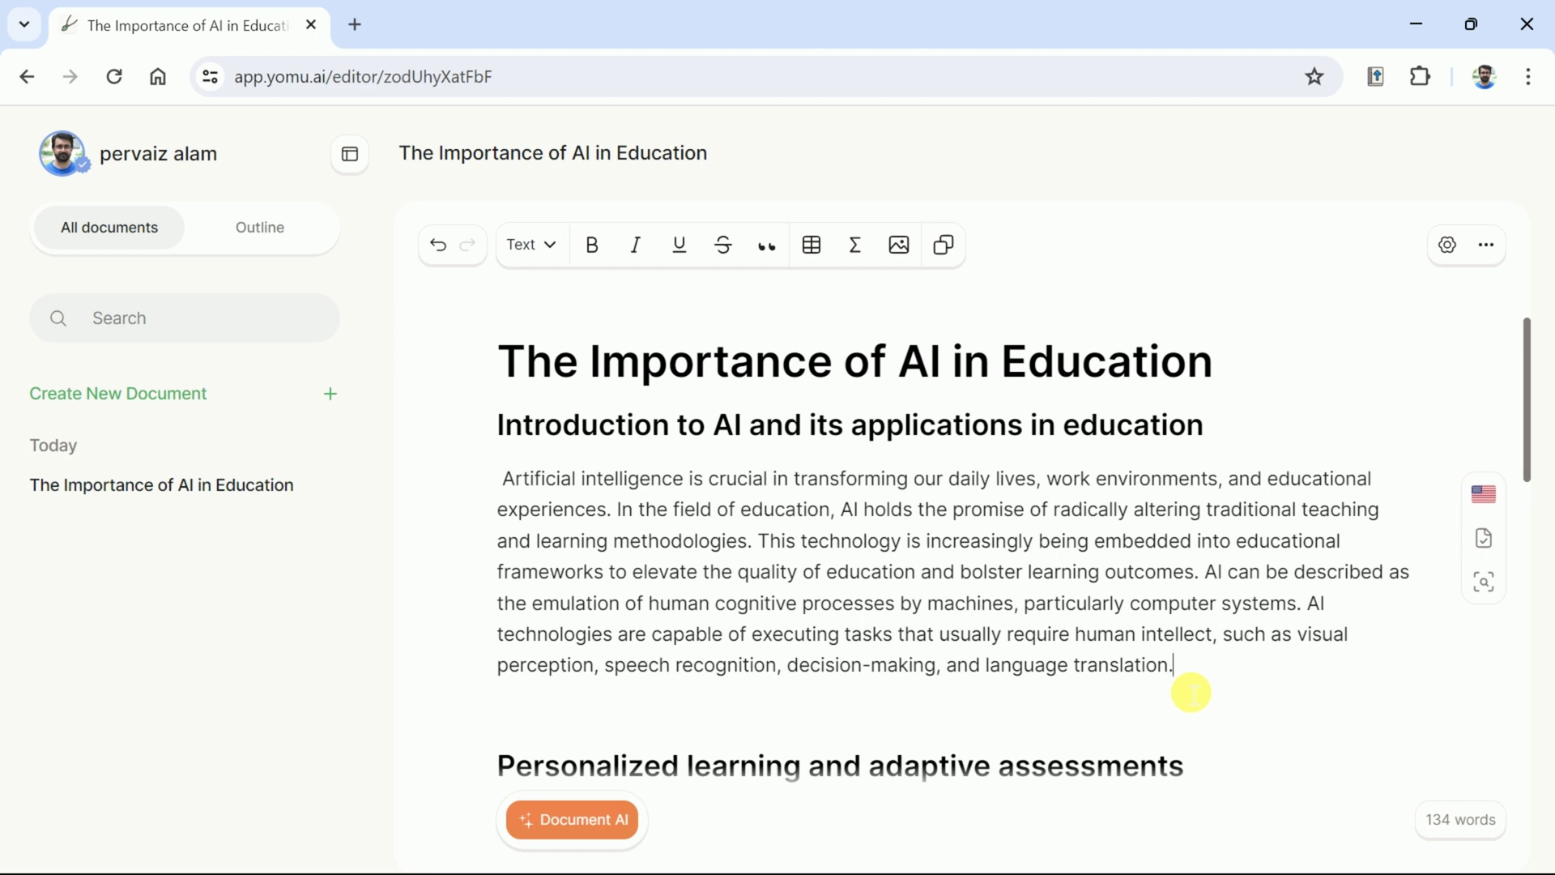
Step: Academise the introduction paragraph with AI and keep the more academic rewrite
{"action": "left_click_drag", "start_coordinate": [1191, 676], "coordinate": [501, 477]}
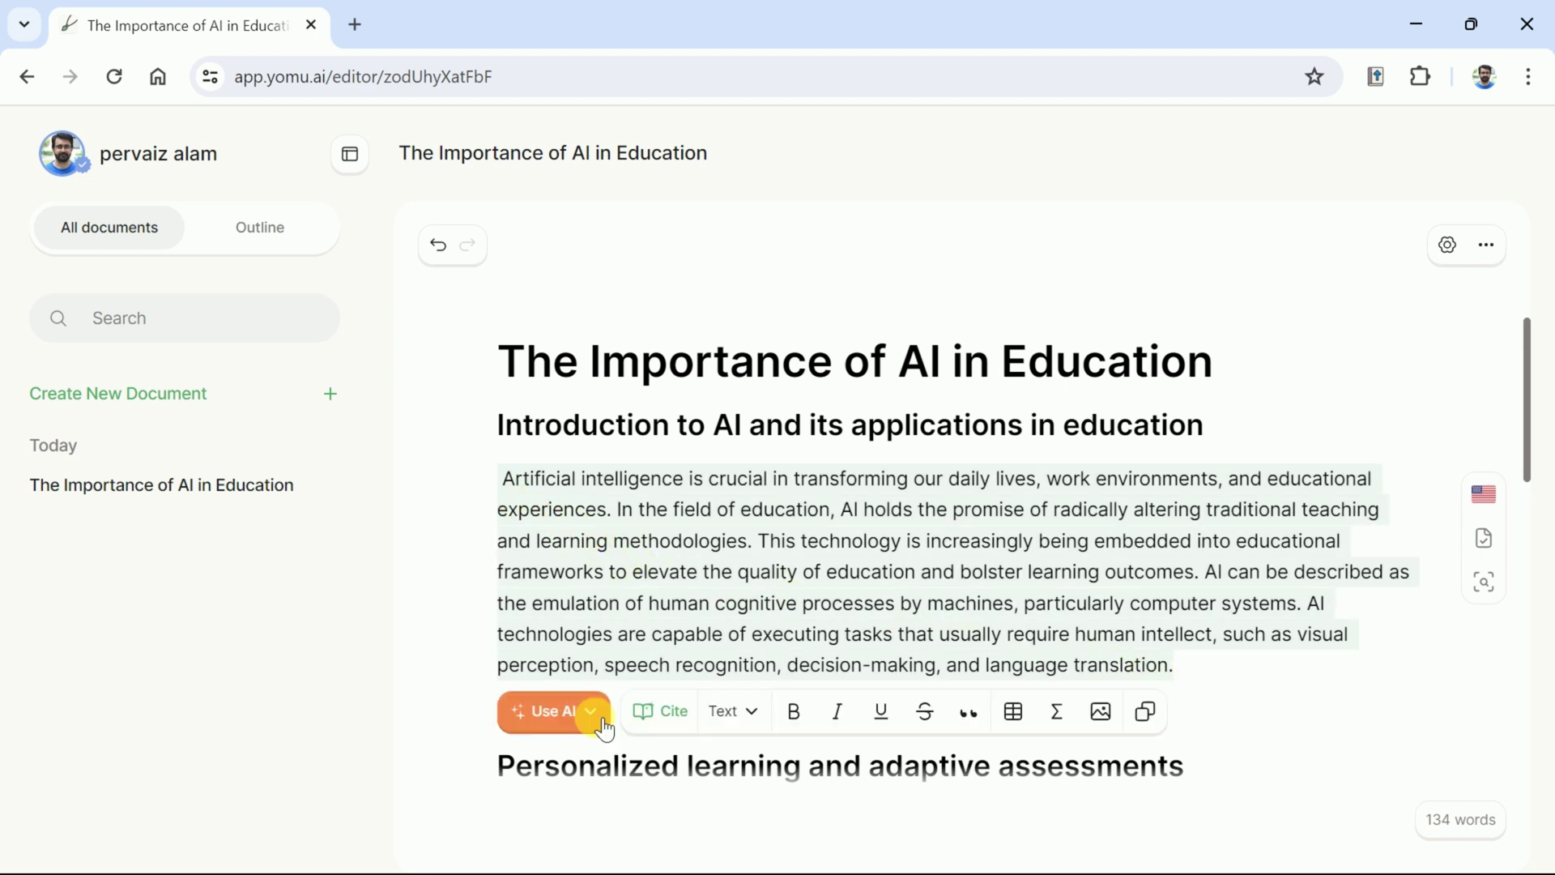
{"action": "left_click", "coordinate": [592, 711]}
{"action": "scroll", "coordinate": [613, 599], "scroll_direction": "down", "scroll_amount": 2}
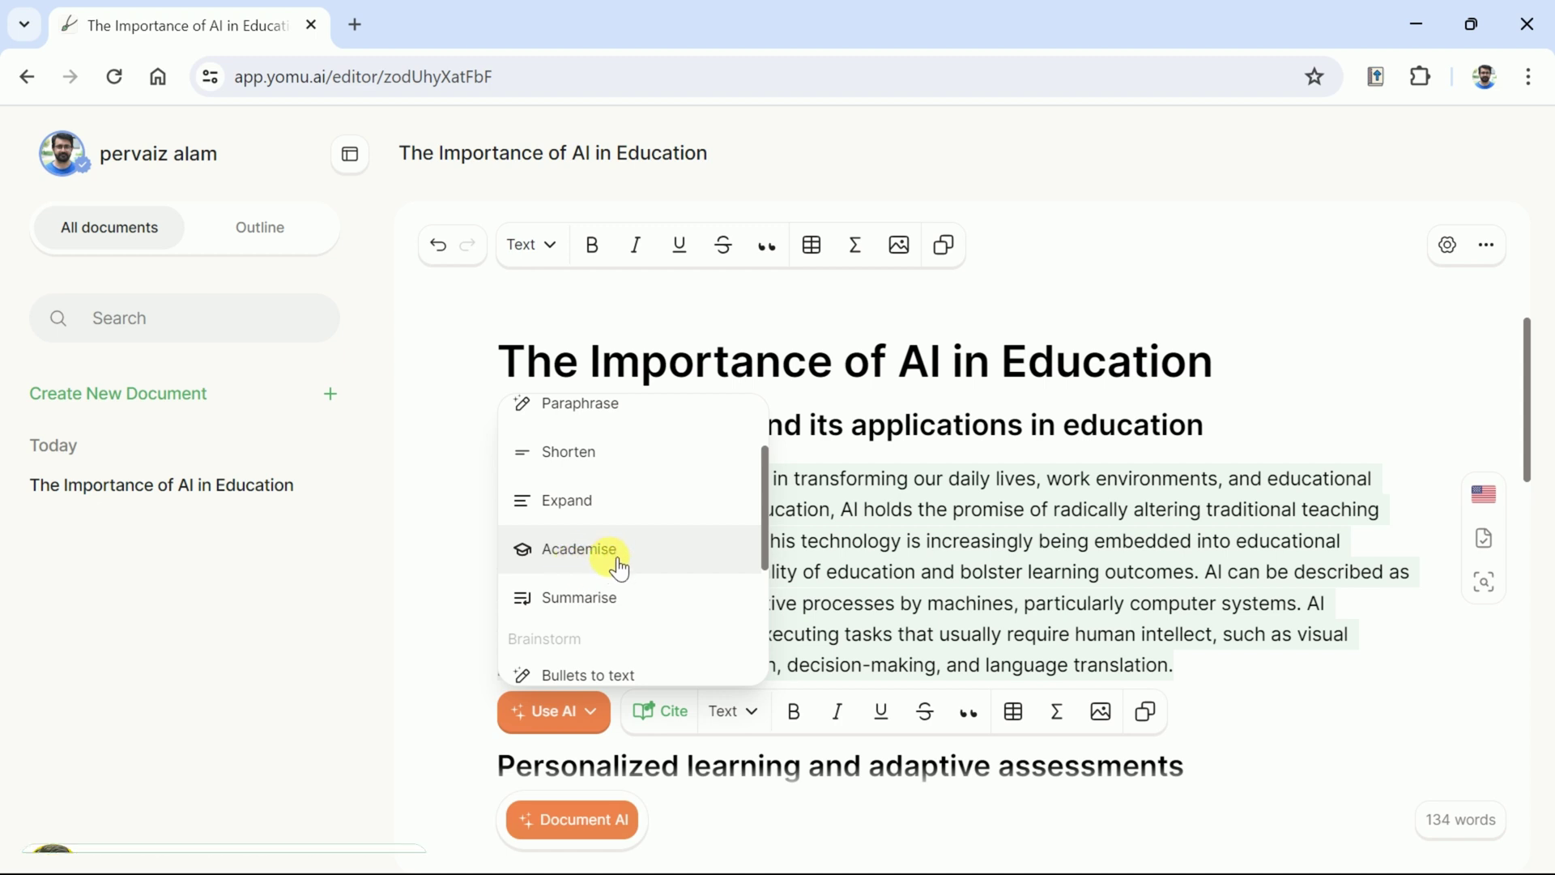
{"action": "left_click", "coordinate": [619, 566]}
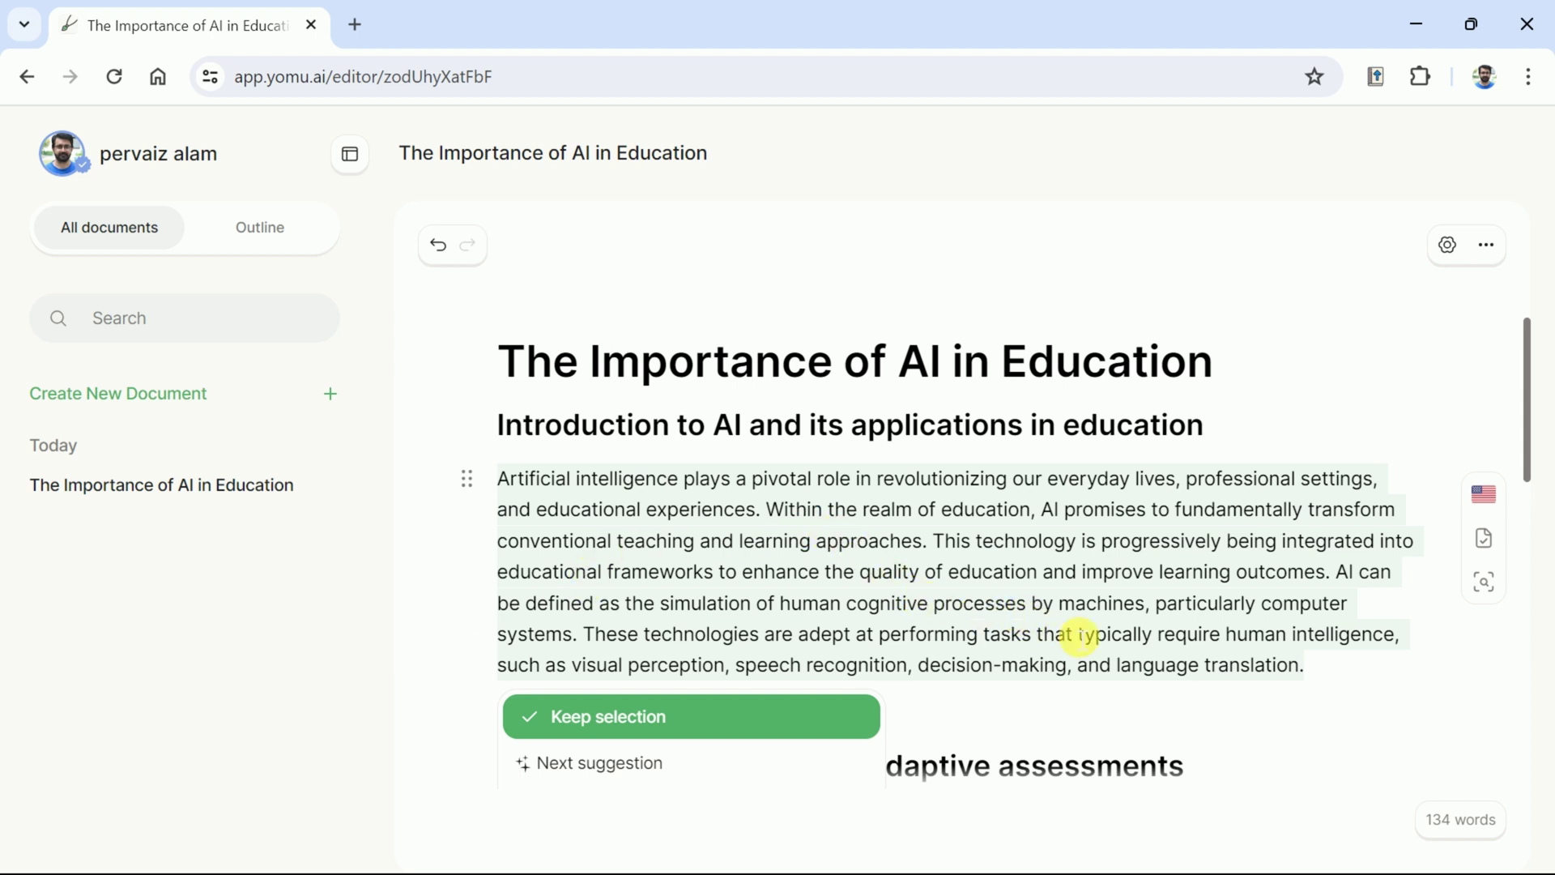
{"action": "left_click", "coordinate": [532, 716]}
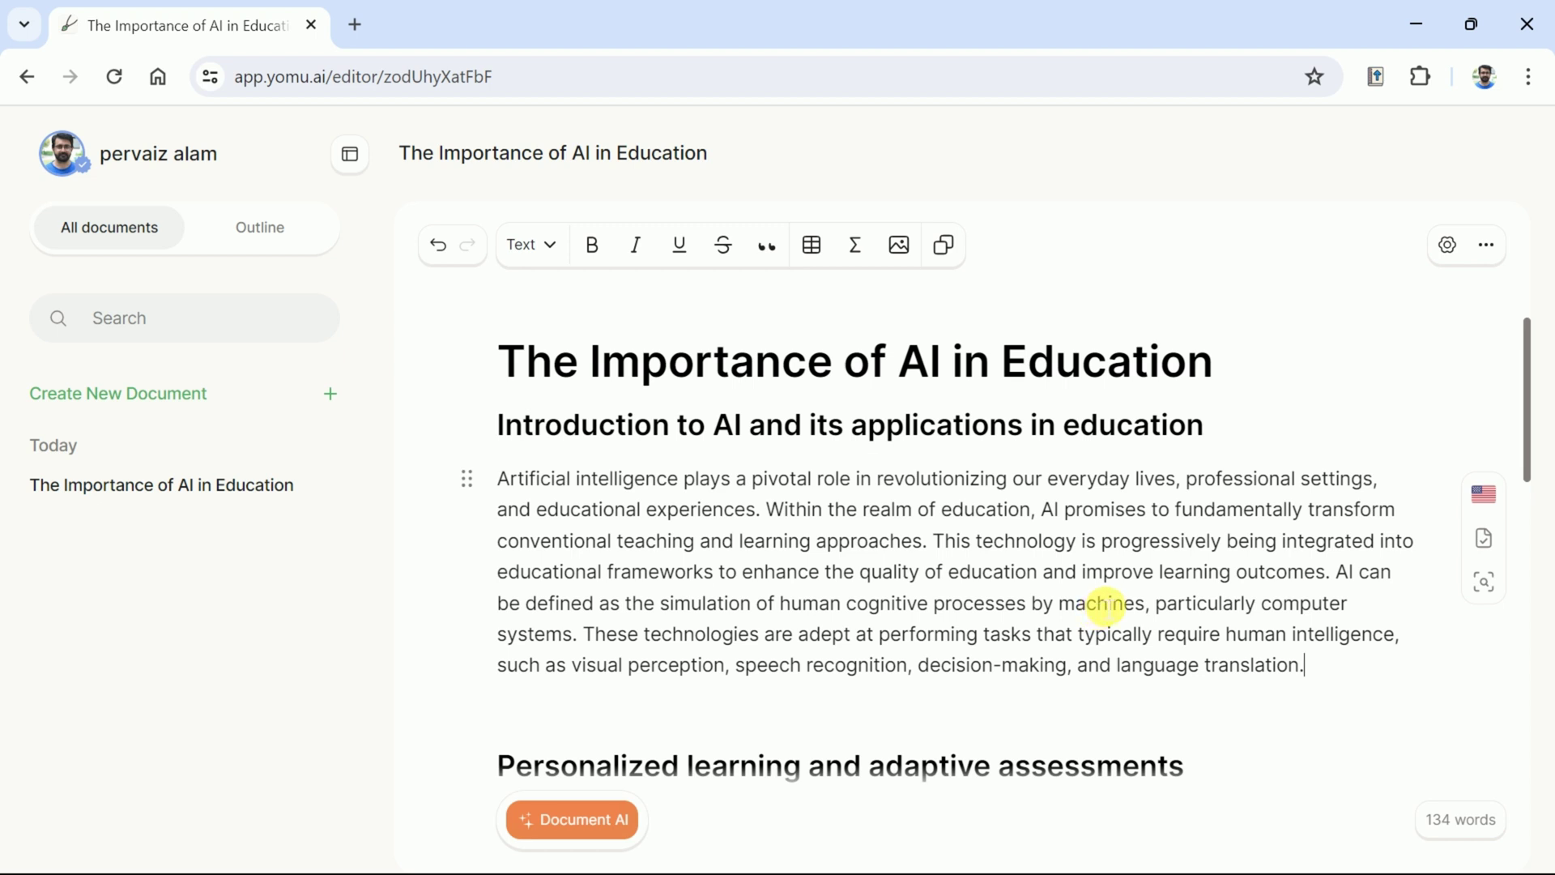
Step: Have AI write supporting arguments for the introduction's last sentence, growing the essay to 226 words
{"action": "left_click_drag", "start_coordinate": [1321, 682], "coordinate": [596, 650]}
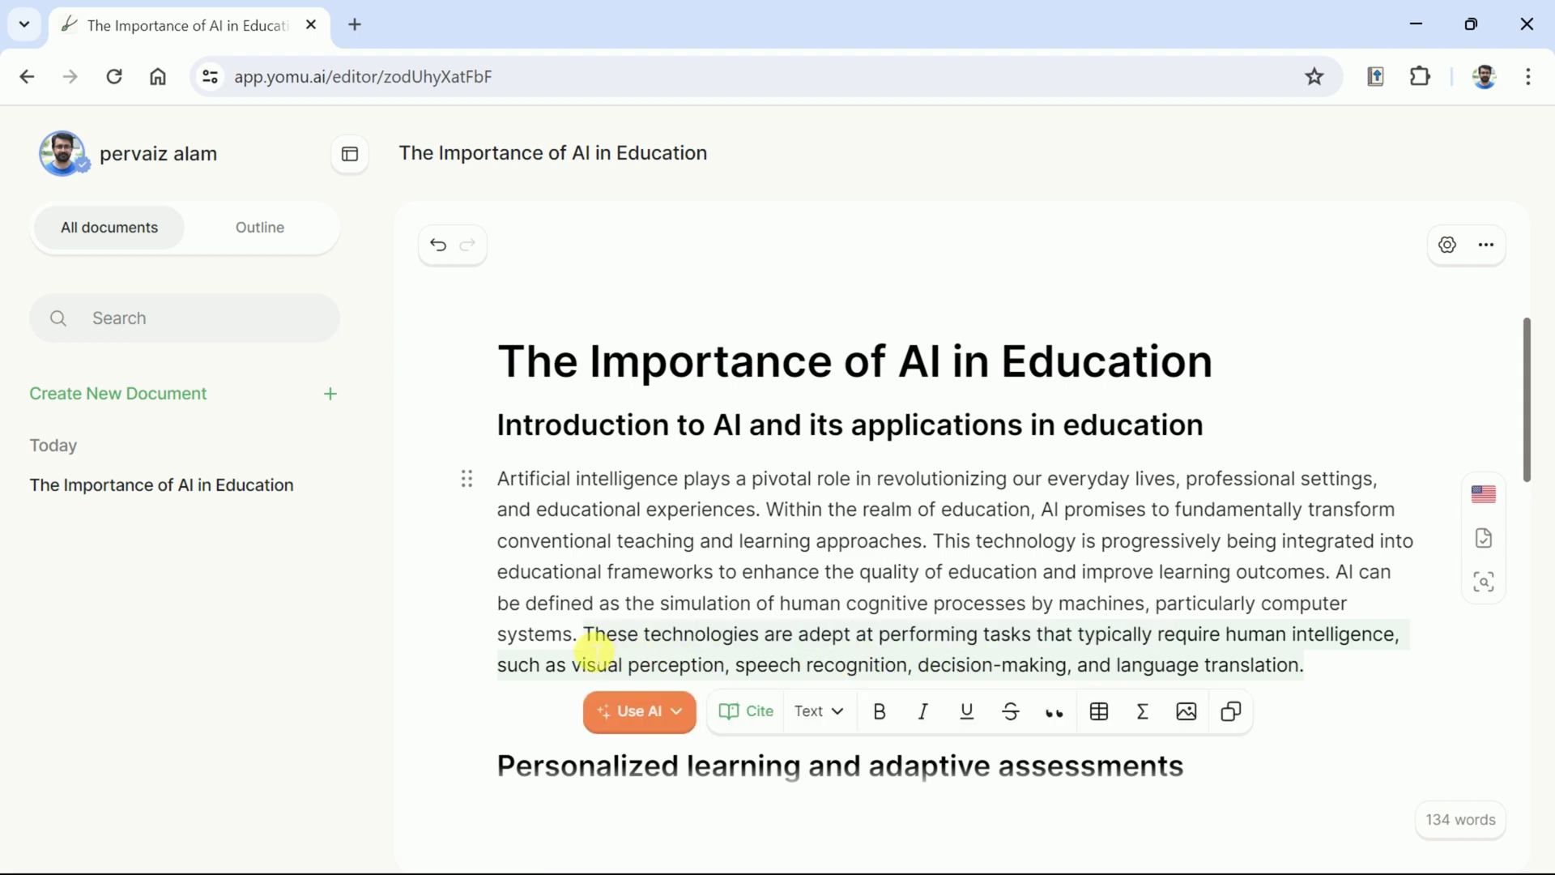
{"action": "left_click", "coordinate": [677, 711]}
{"action": "scroll", "coordinate": [680, 583], "scroll_direction": "down", "scroll_amount": 2}
{"action": "scroll", "coordinate": [680, 596], "scroll_direction": "down", "scroll_amount": 3}
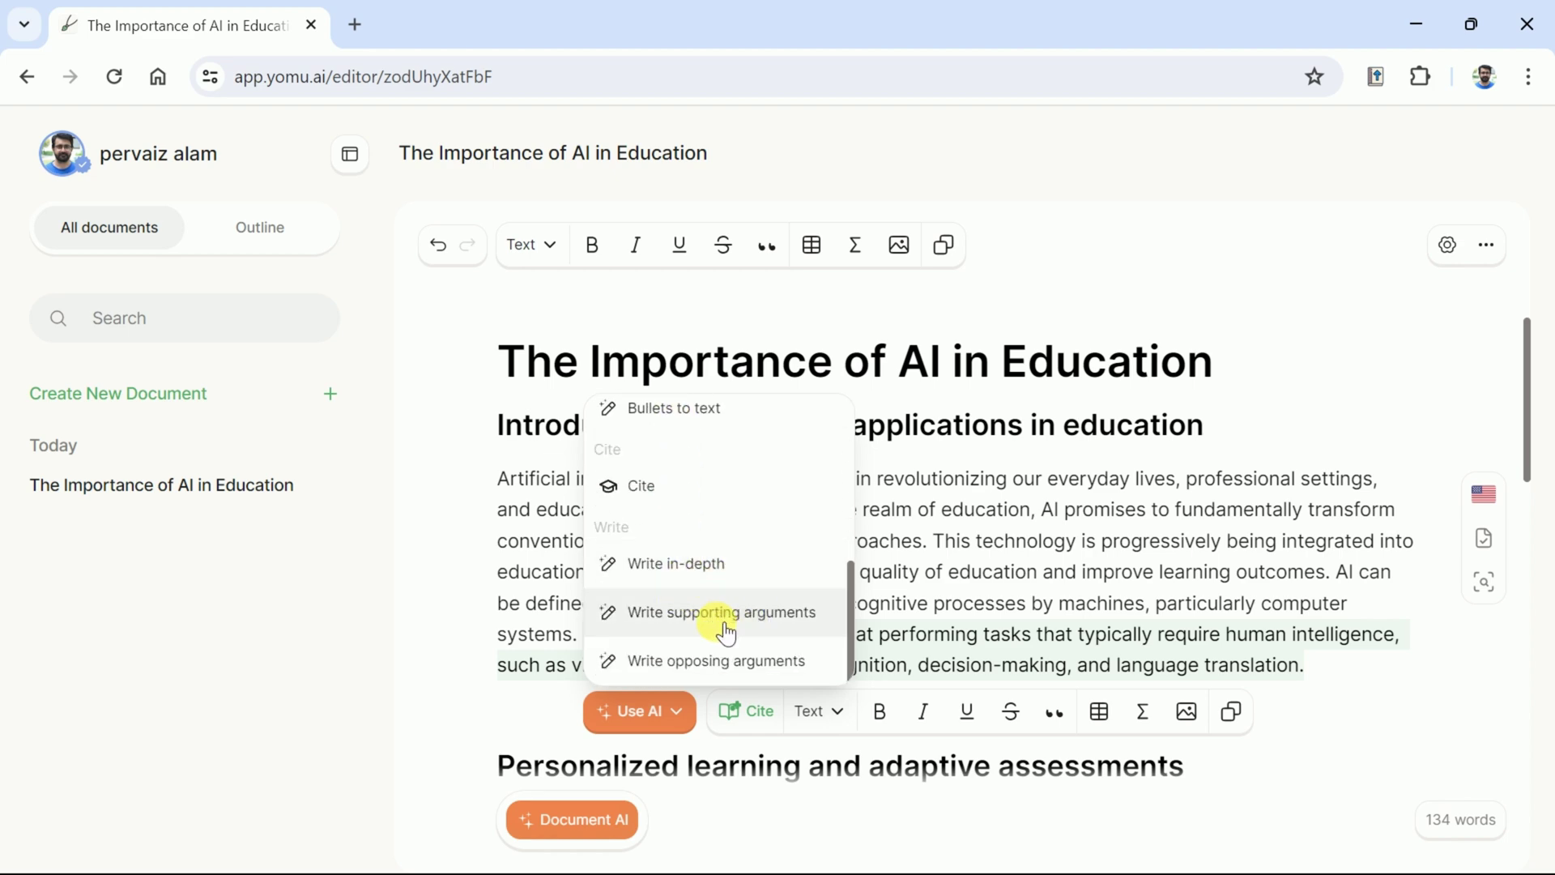
{"action": "left_click", "coordinate": [713, 612]}
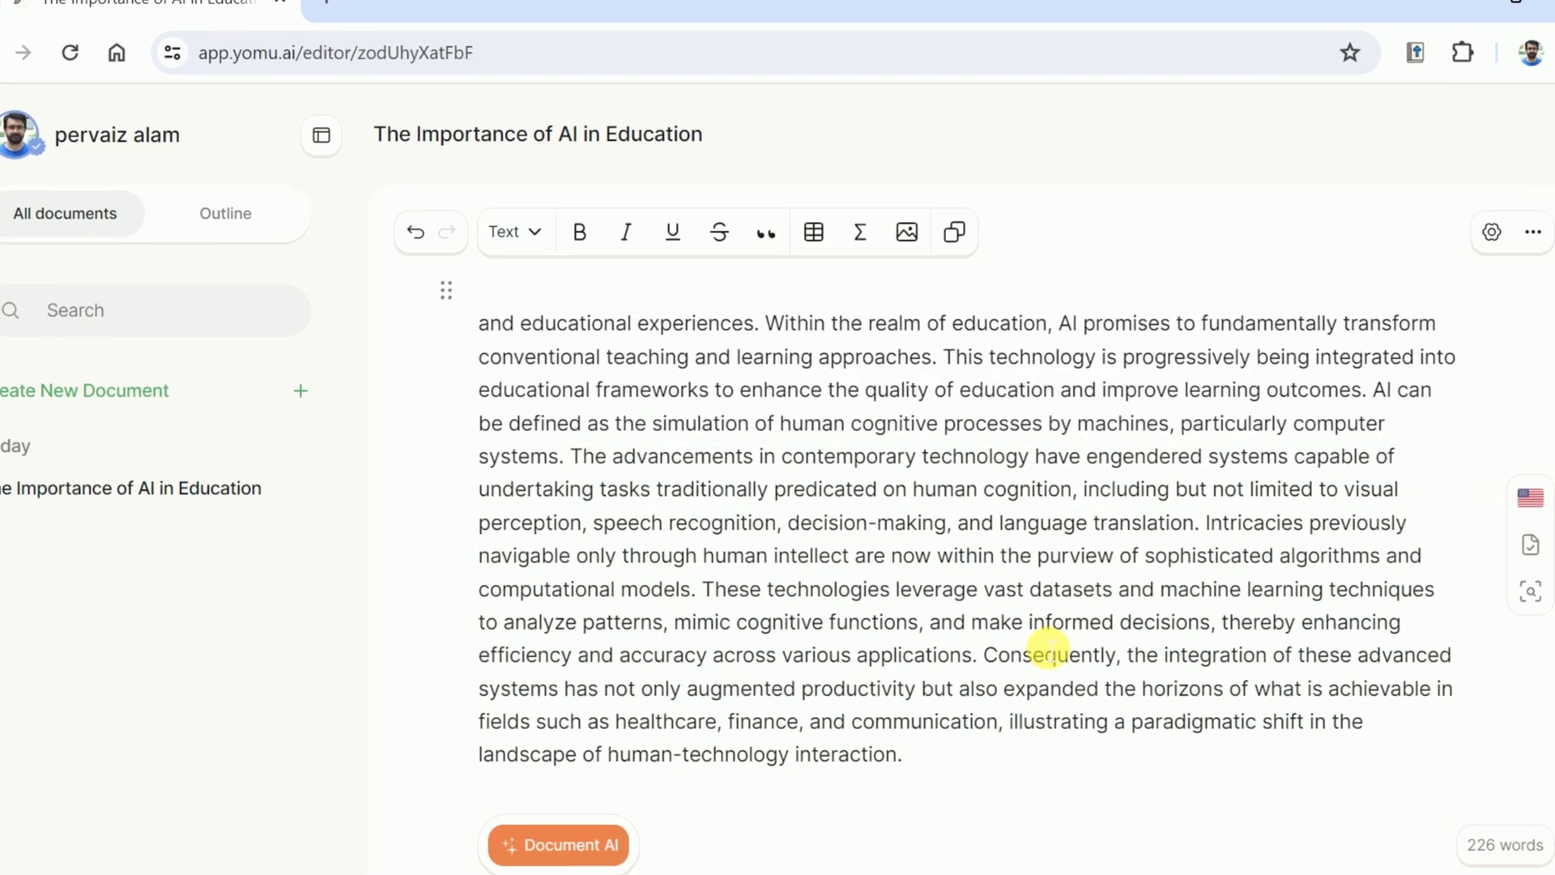
{"action": "scroll", "coordinate": [1045, 664], "scroll_direction": "up", "scroll_amount": 3}
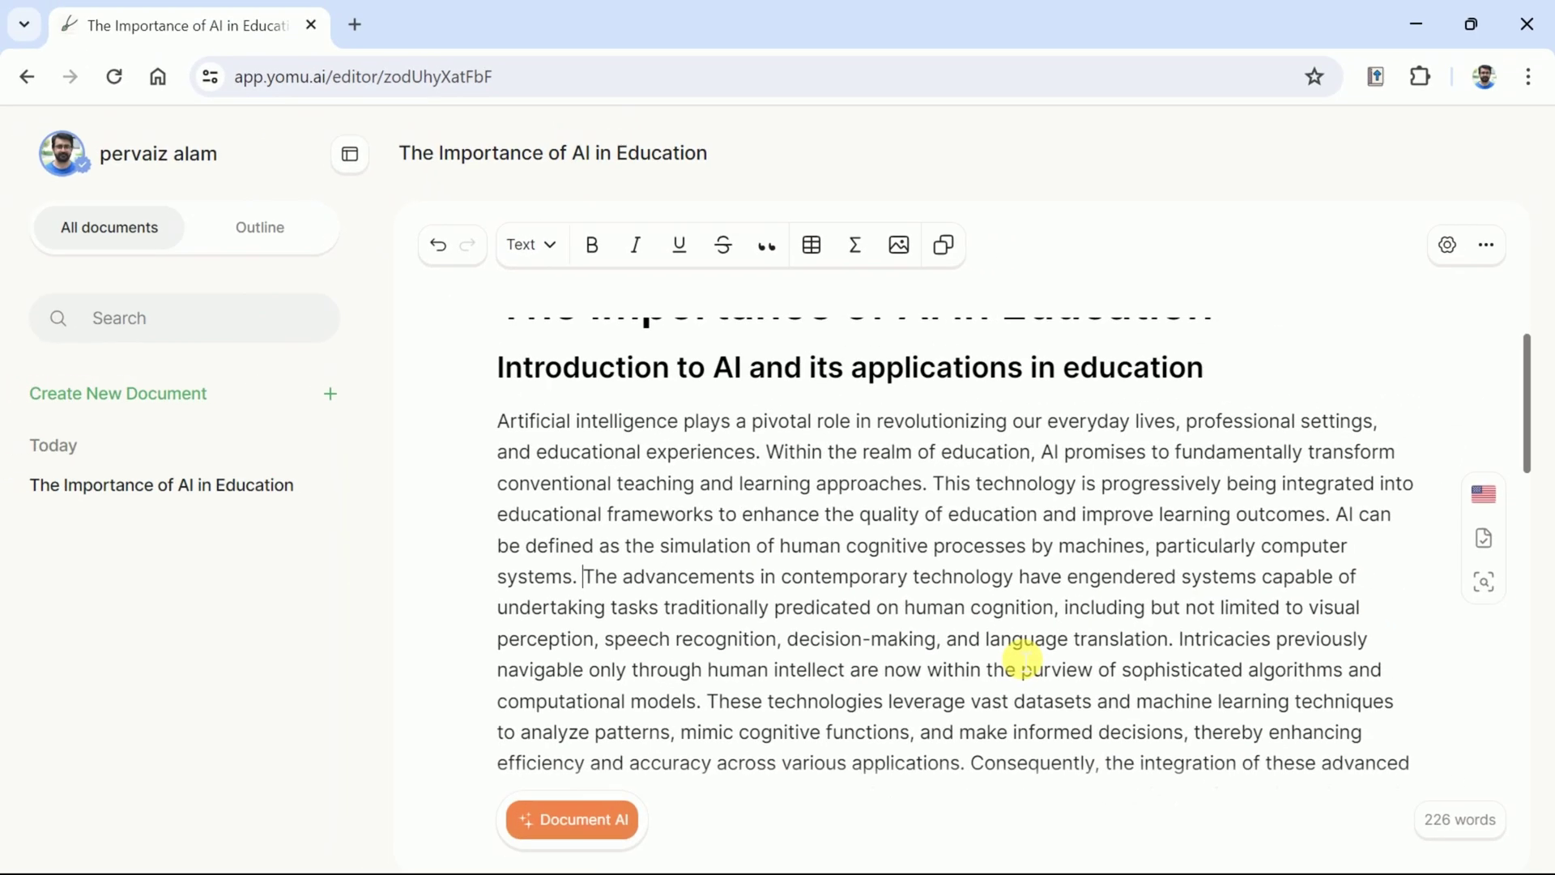
Step: Have AI write more from the closing passage and keep it, reaching 1134 words
{"action": "scroll", "coordinate": [1022, 660], "scroll_direction": "down", "scroll_amount": 2}
{"action": "left_click_drag", "start_coordinate": [894, 734], "coordinate": [989, 648]}
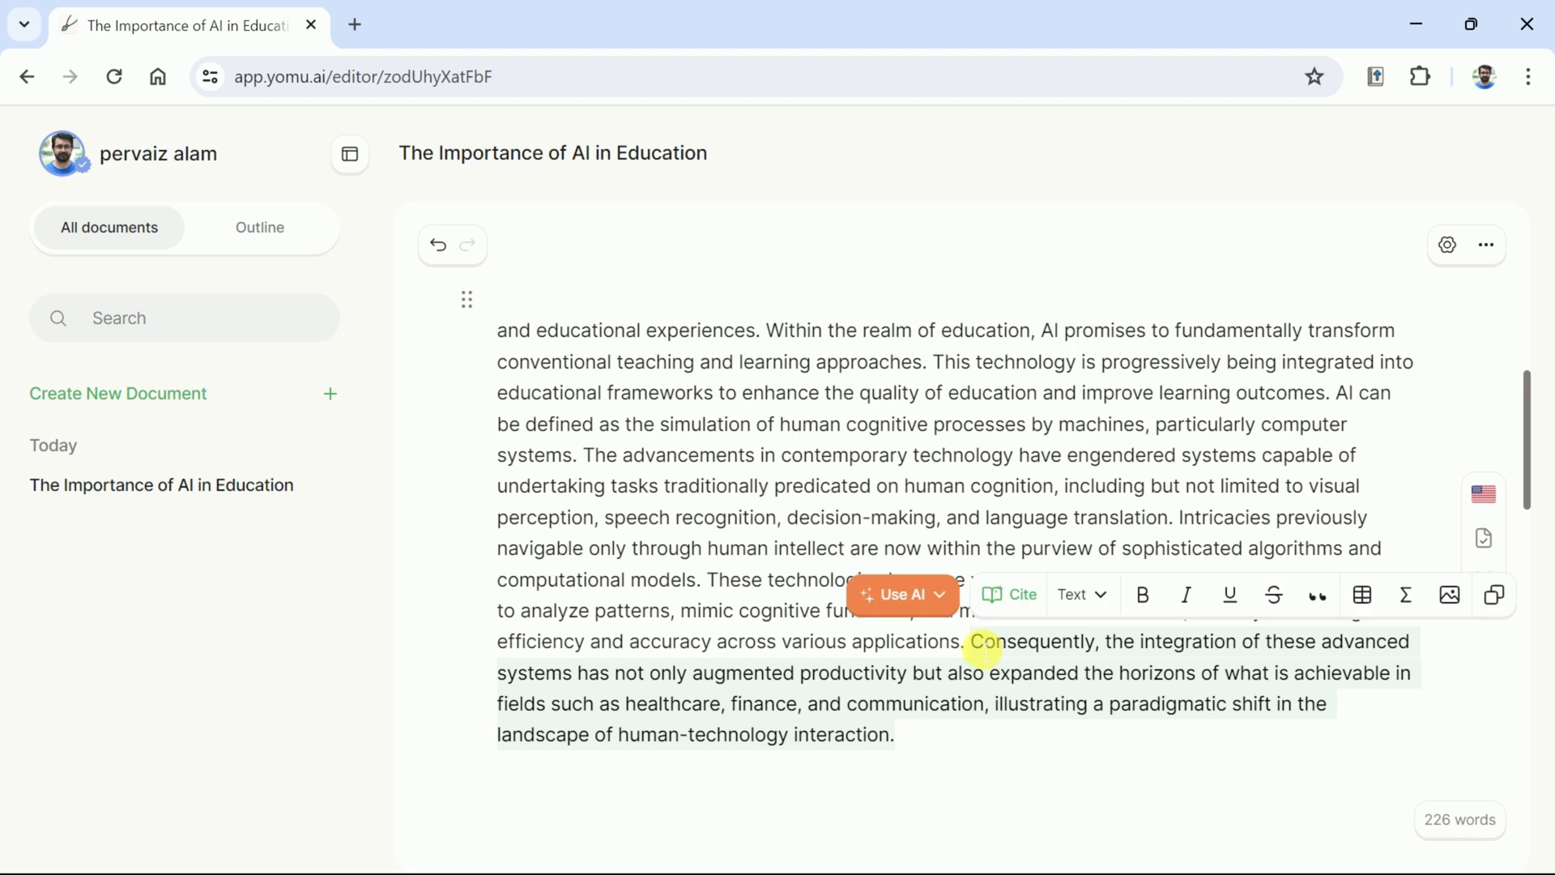
{"action": "left_click", "coordinate": [902, 593]}
{"action": "scroll", "coordinate": [955, 496], "scroll_direction": "down", "scroll_amount": 5}
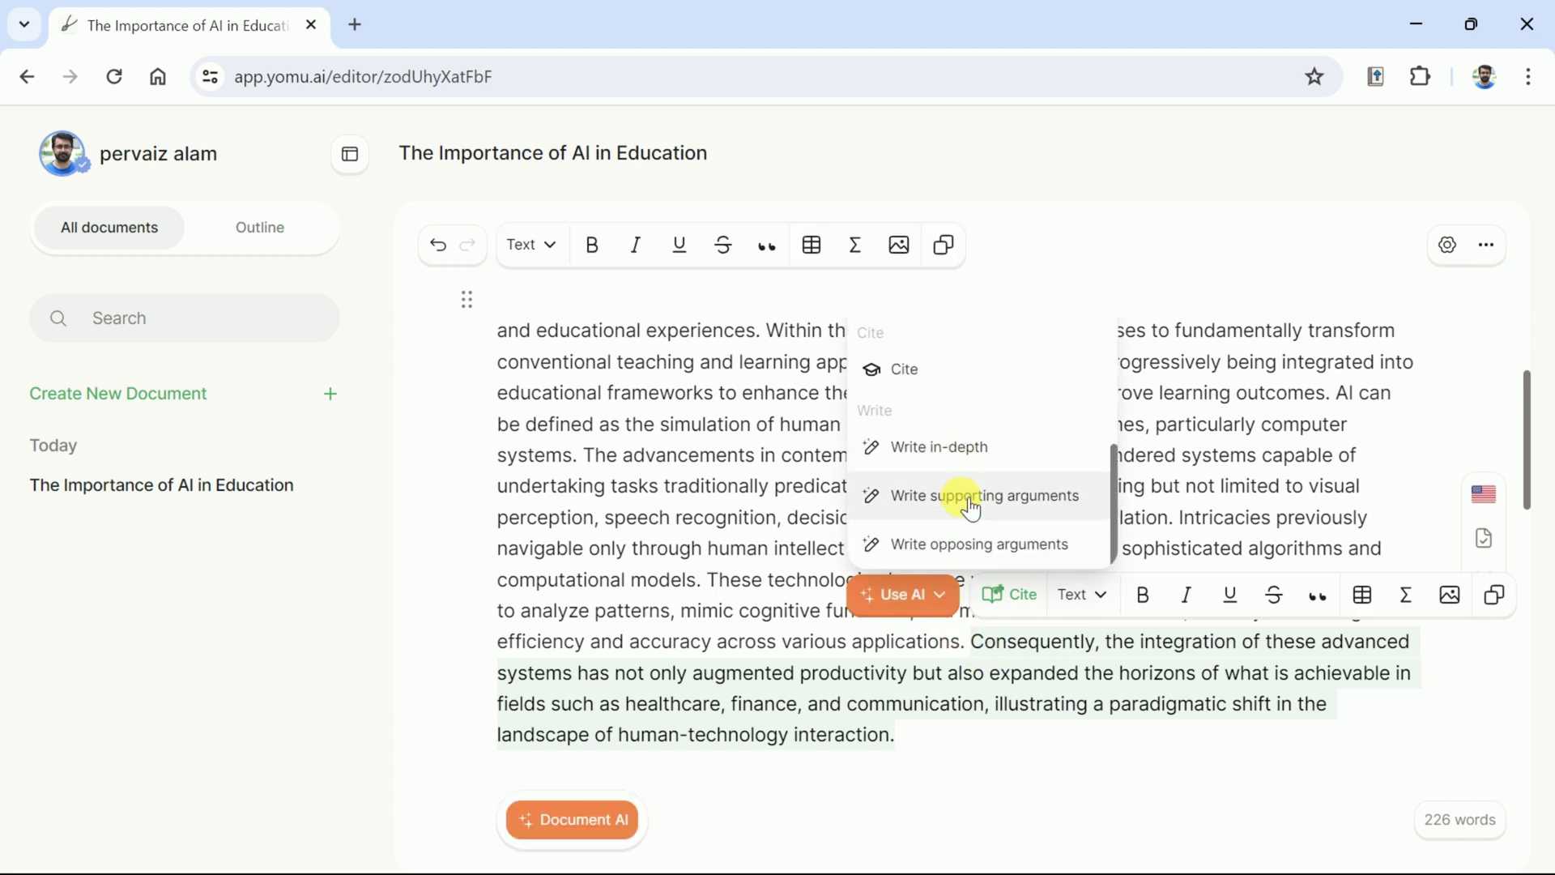
{"action": "left_click", "coordinate": [922, 450]}
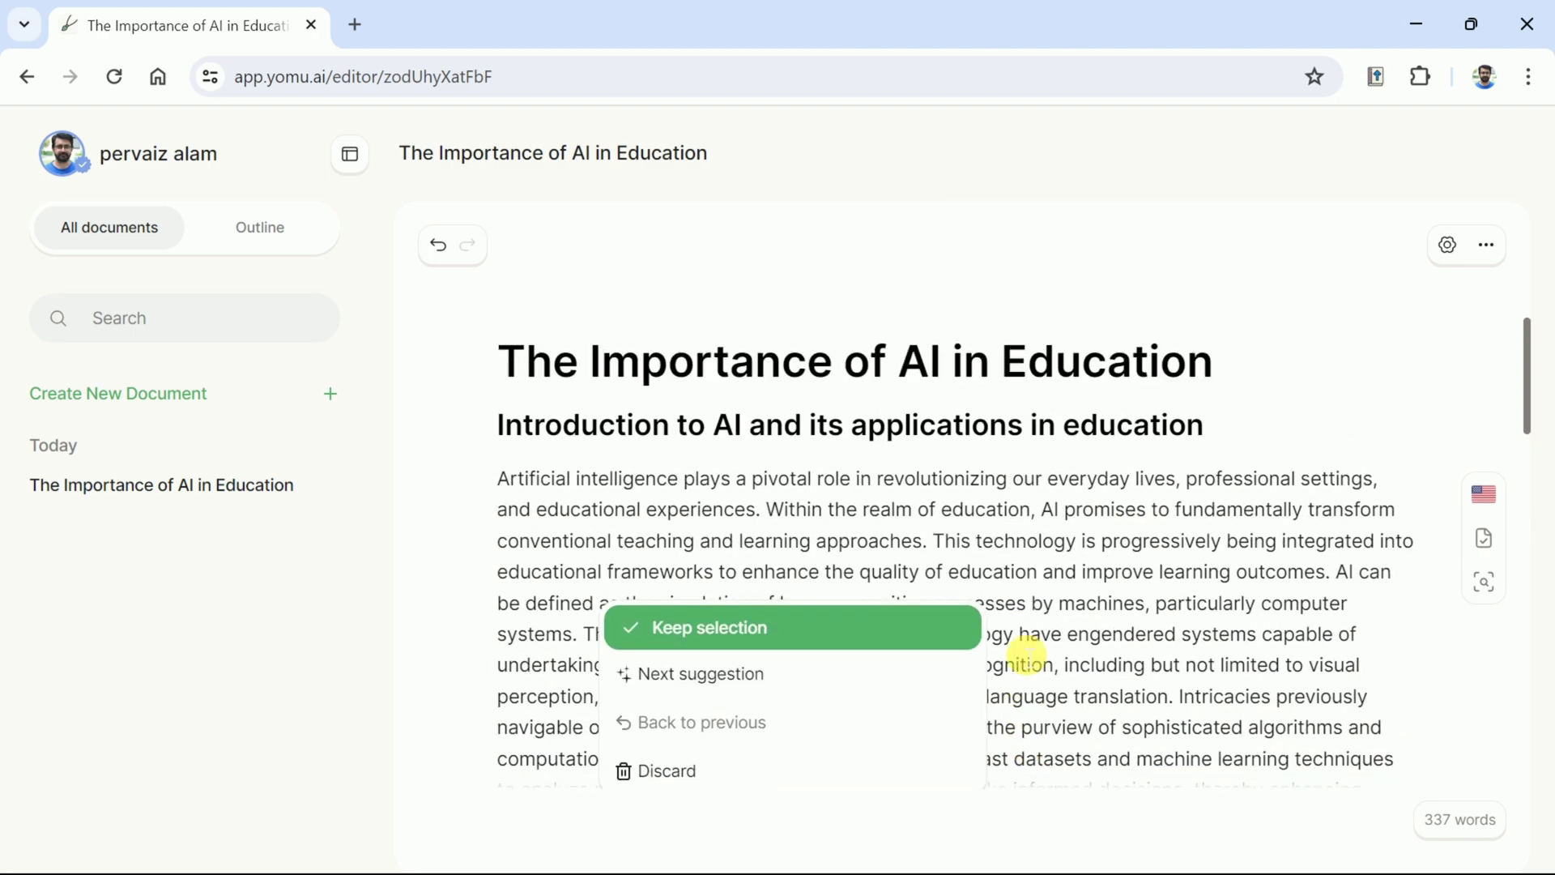
{"action": "left_click_drag", "start_coordinate": [1527, 756], "coordinate": [1506, 634]}
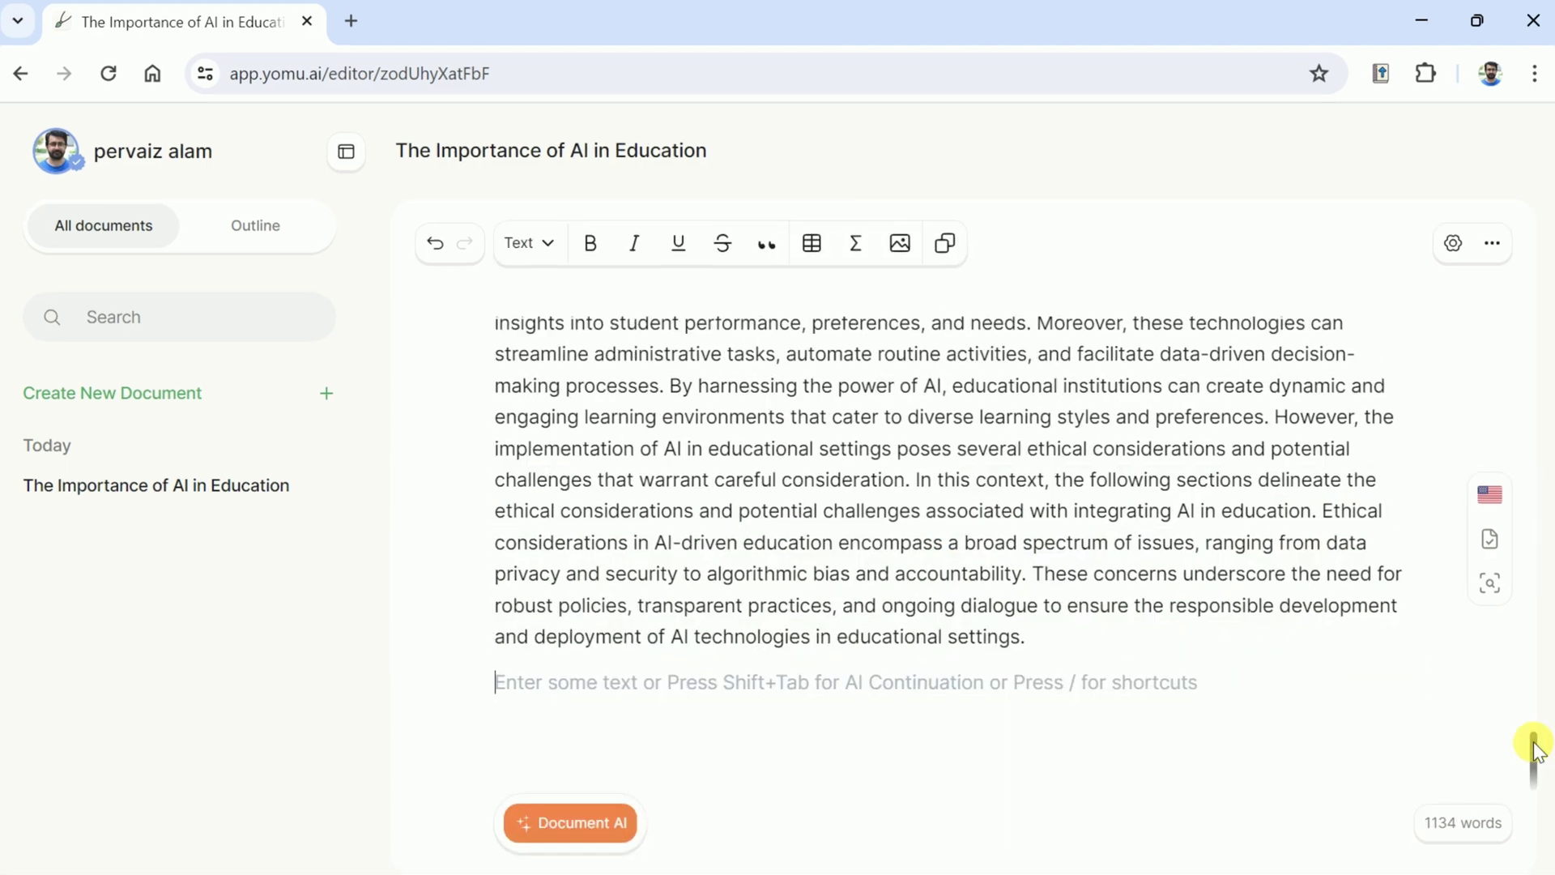
{"action": "scroll", "coordinate": [1547, 644], "scroll_direction": "up", "scroll_amount": 15}
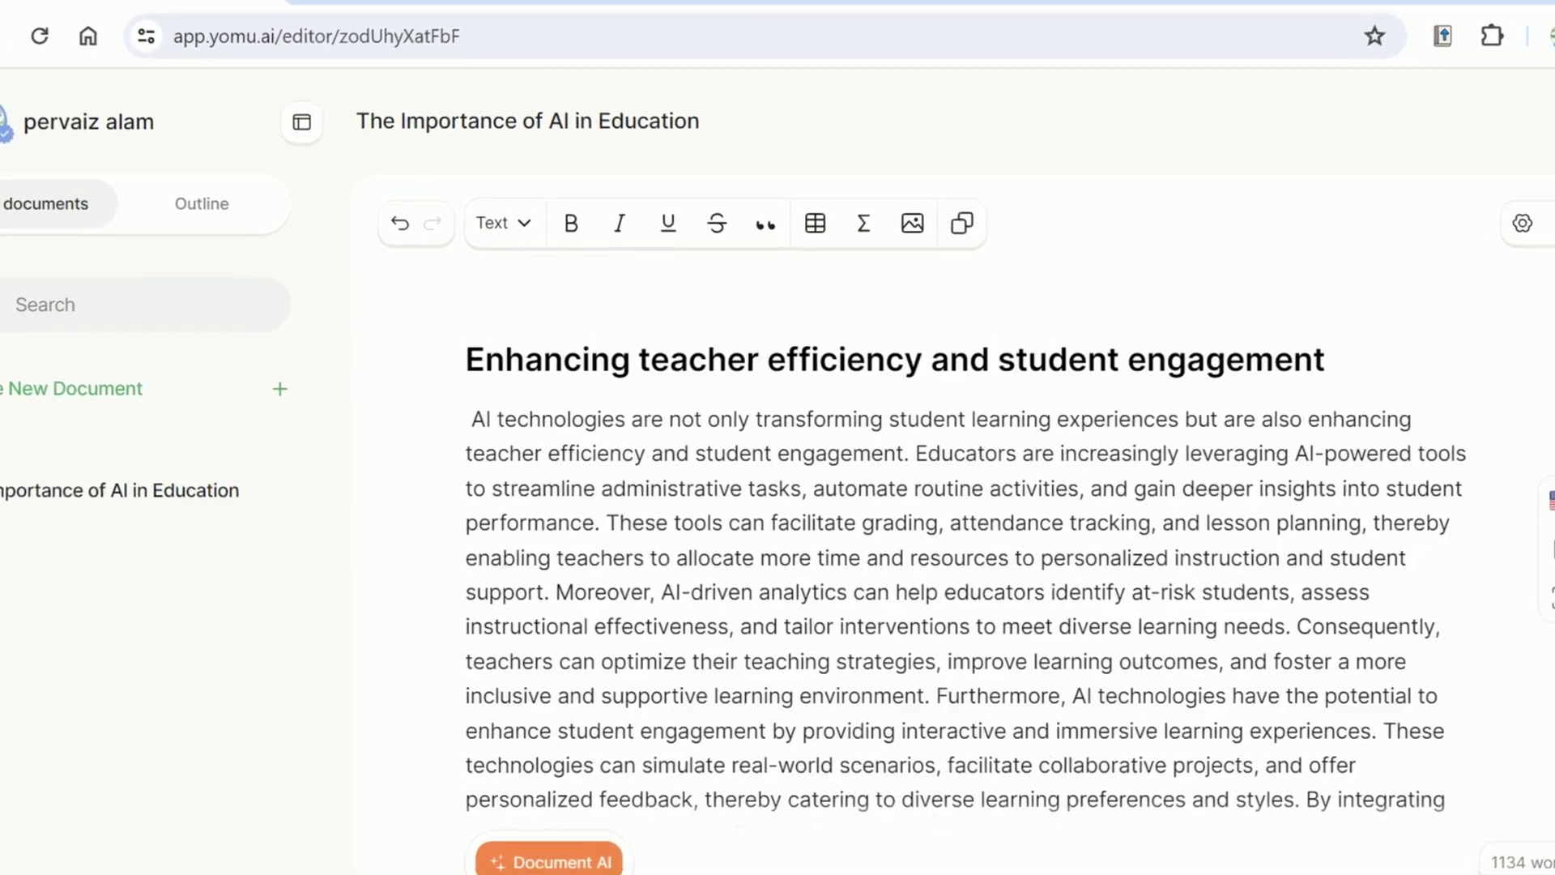
{"action": "scroll", "coordinate": [1516, 314], "scroll_direction": "up", "scroll_amount": 6}
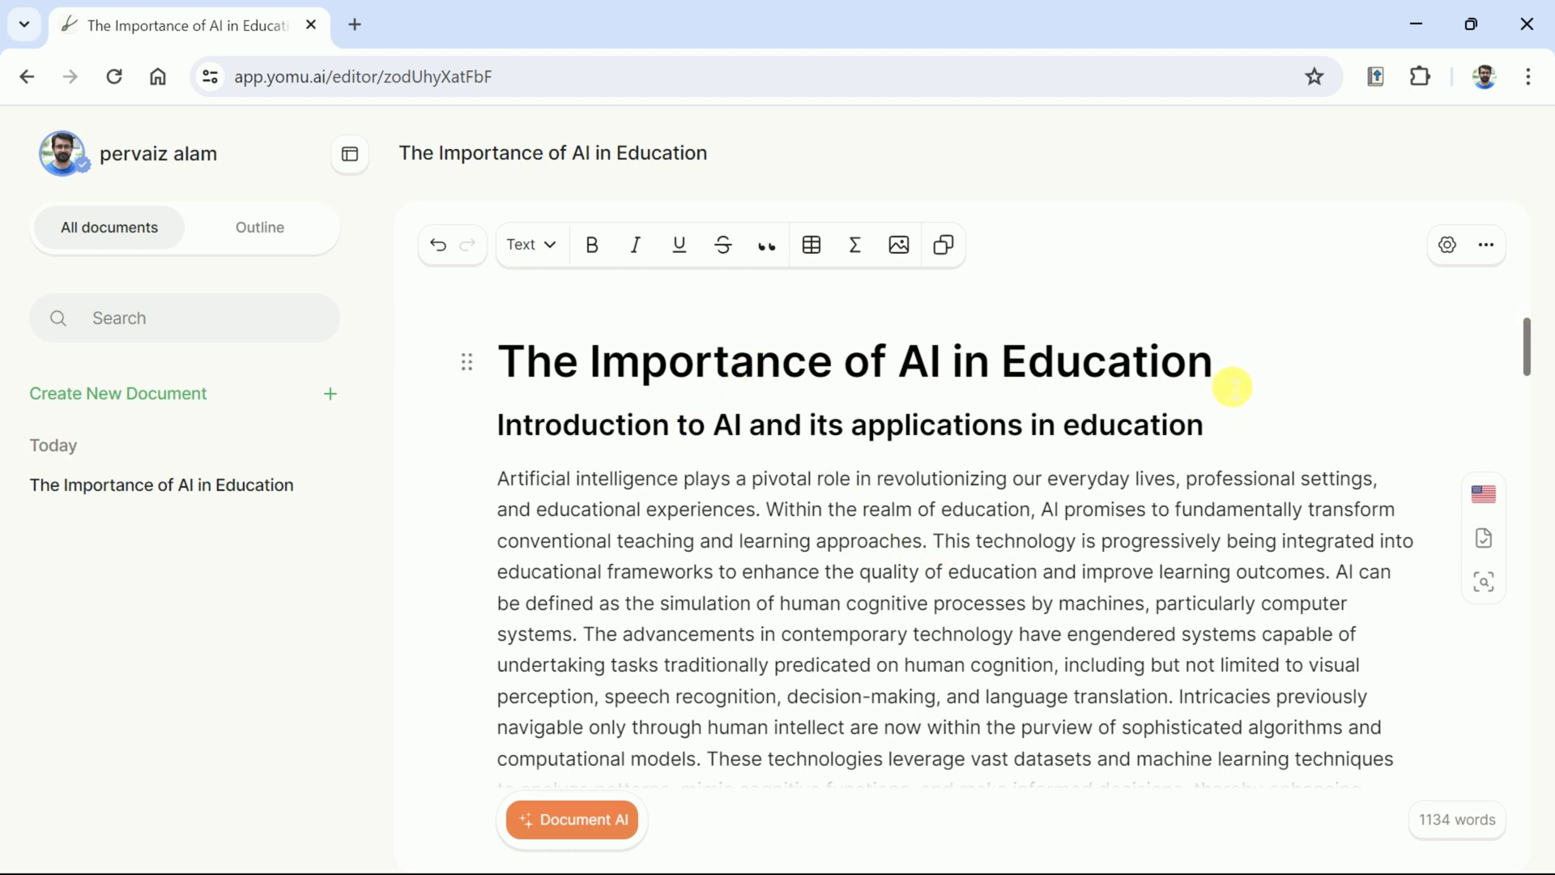
Step: Generate and accept an Introduction beginning 'Artificial intelligence (AI) has become a cornerstone', then jump to the essay's end
{"action": "left_click", "coordinate": [607, 842]}
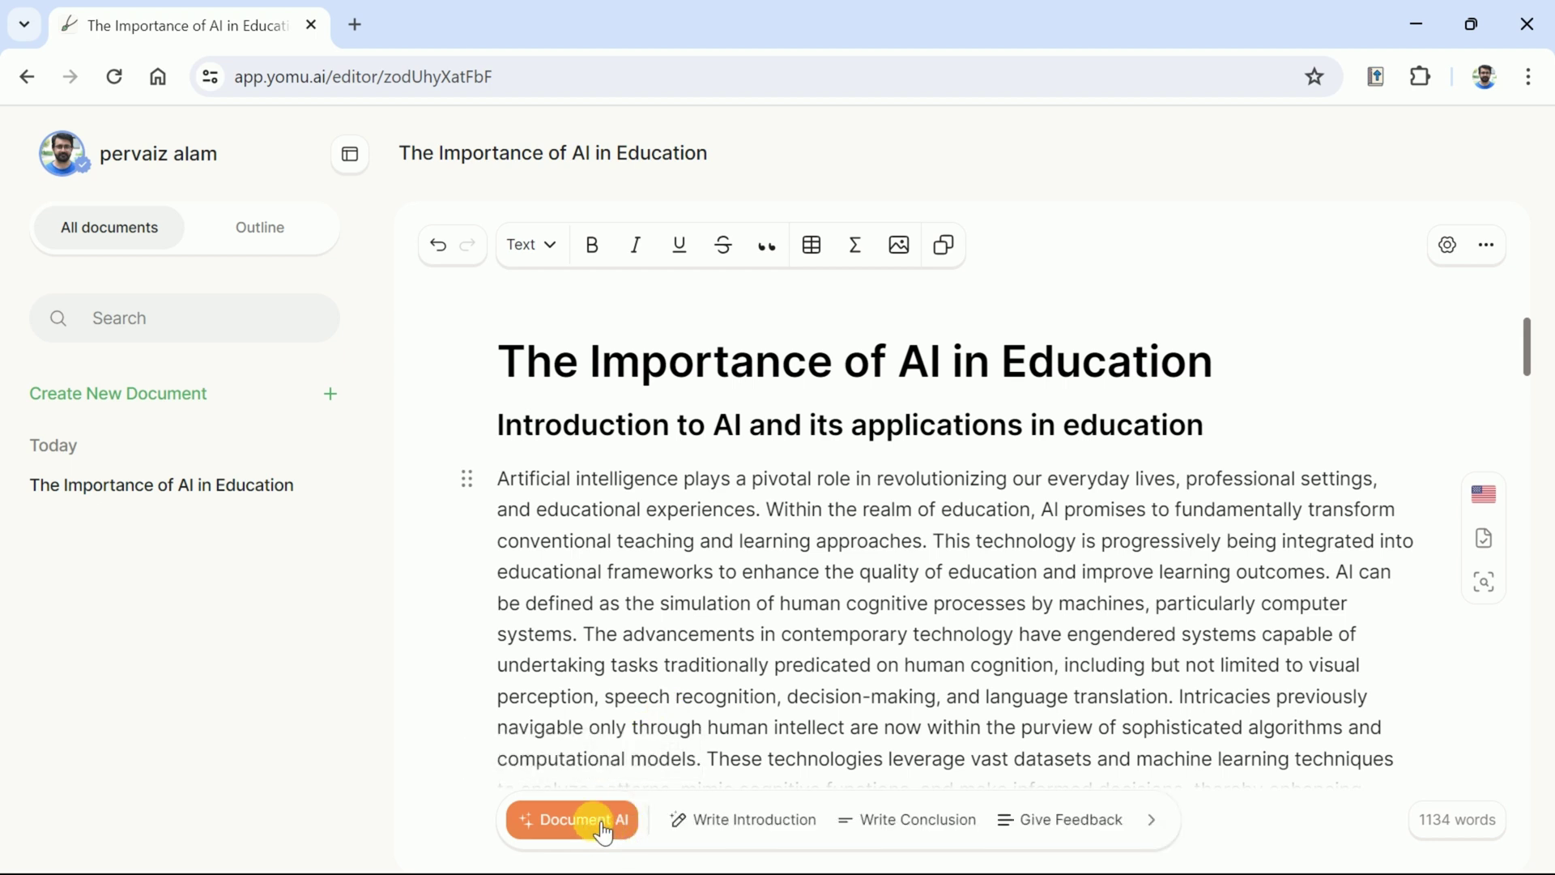
{"action": "left_click", "coordinate": [740, 820]}
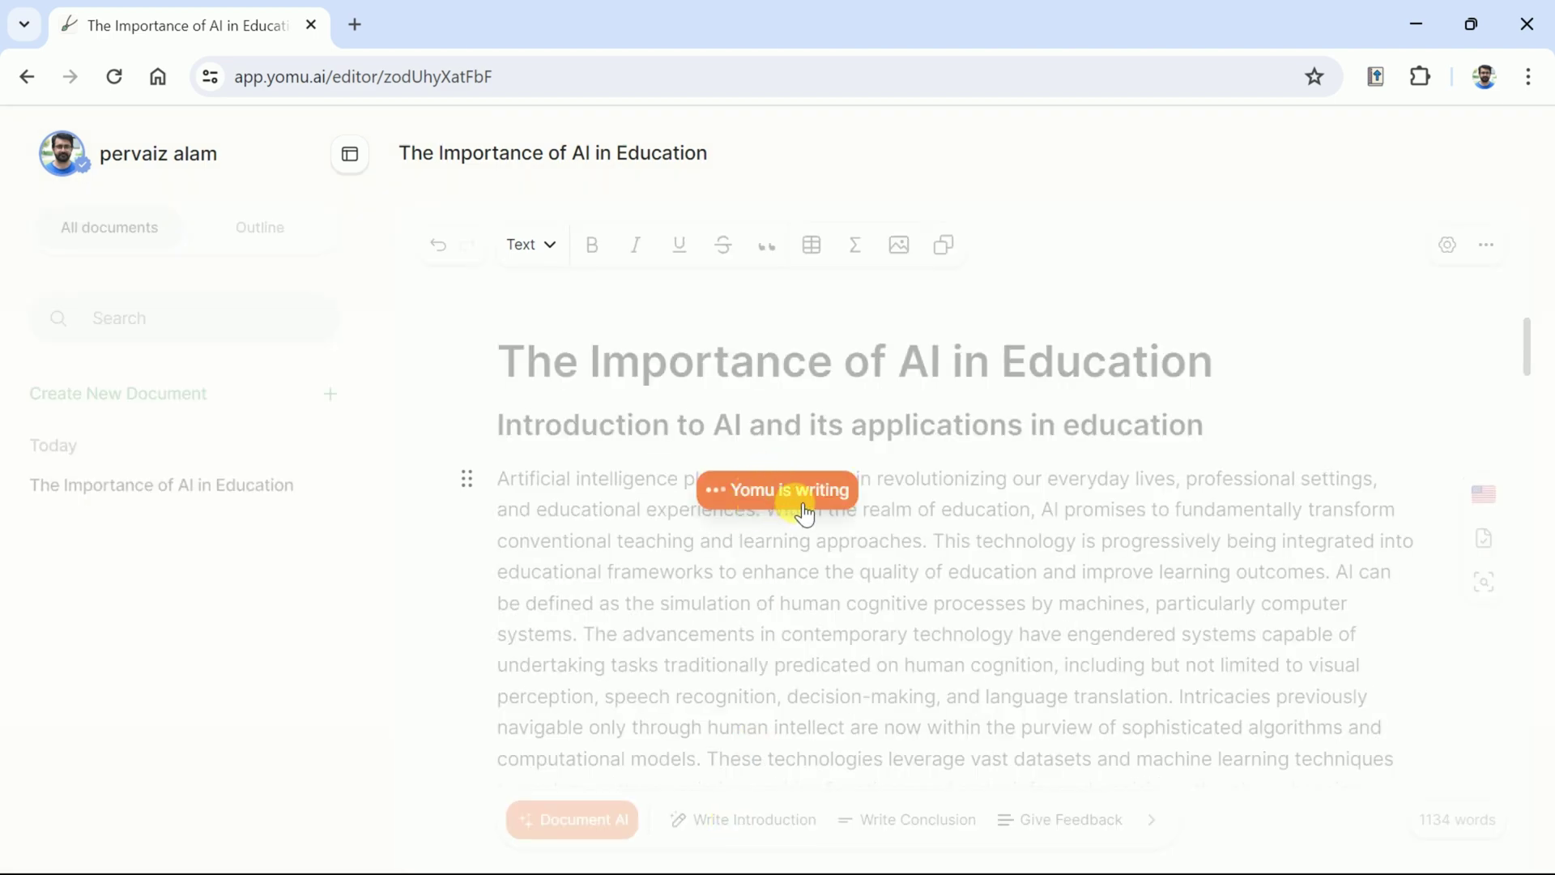
{"action": "scroll", "coordinate": [886, 526], "scroll_direction": "up", "scroll_amount": 5}
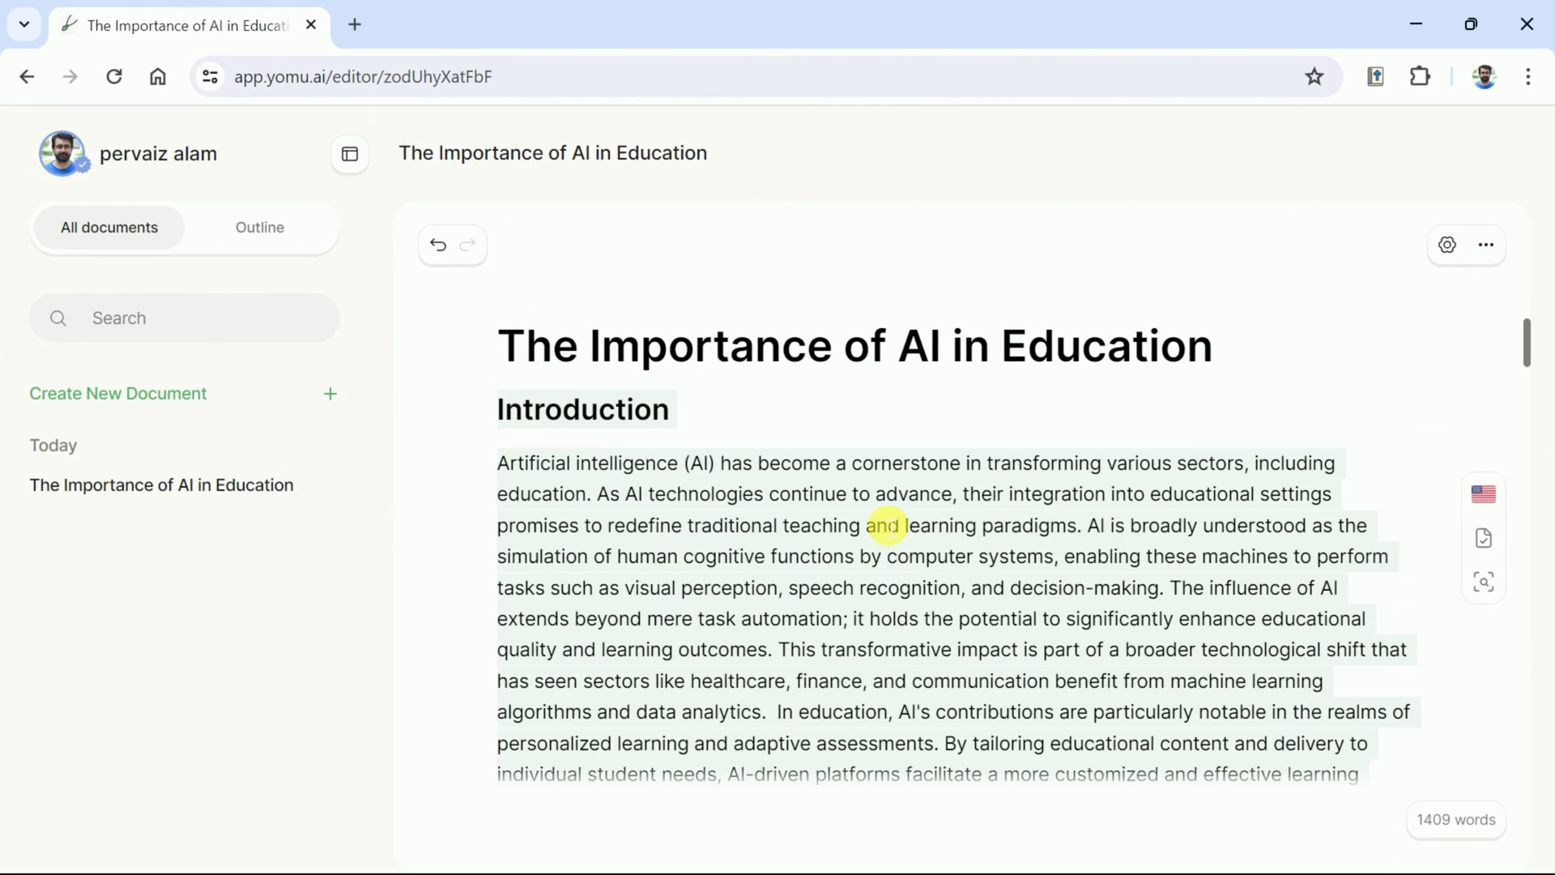
{"action": "left_click", "coordinate": [698, 452]}
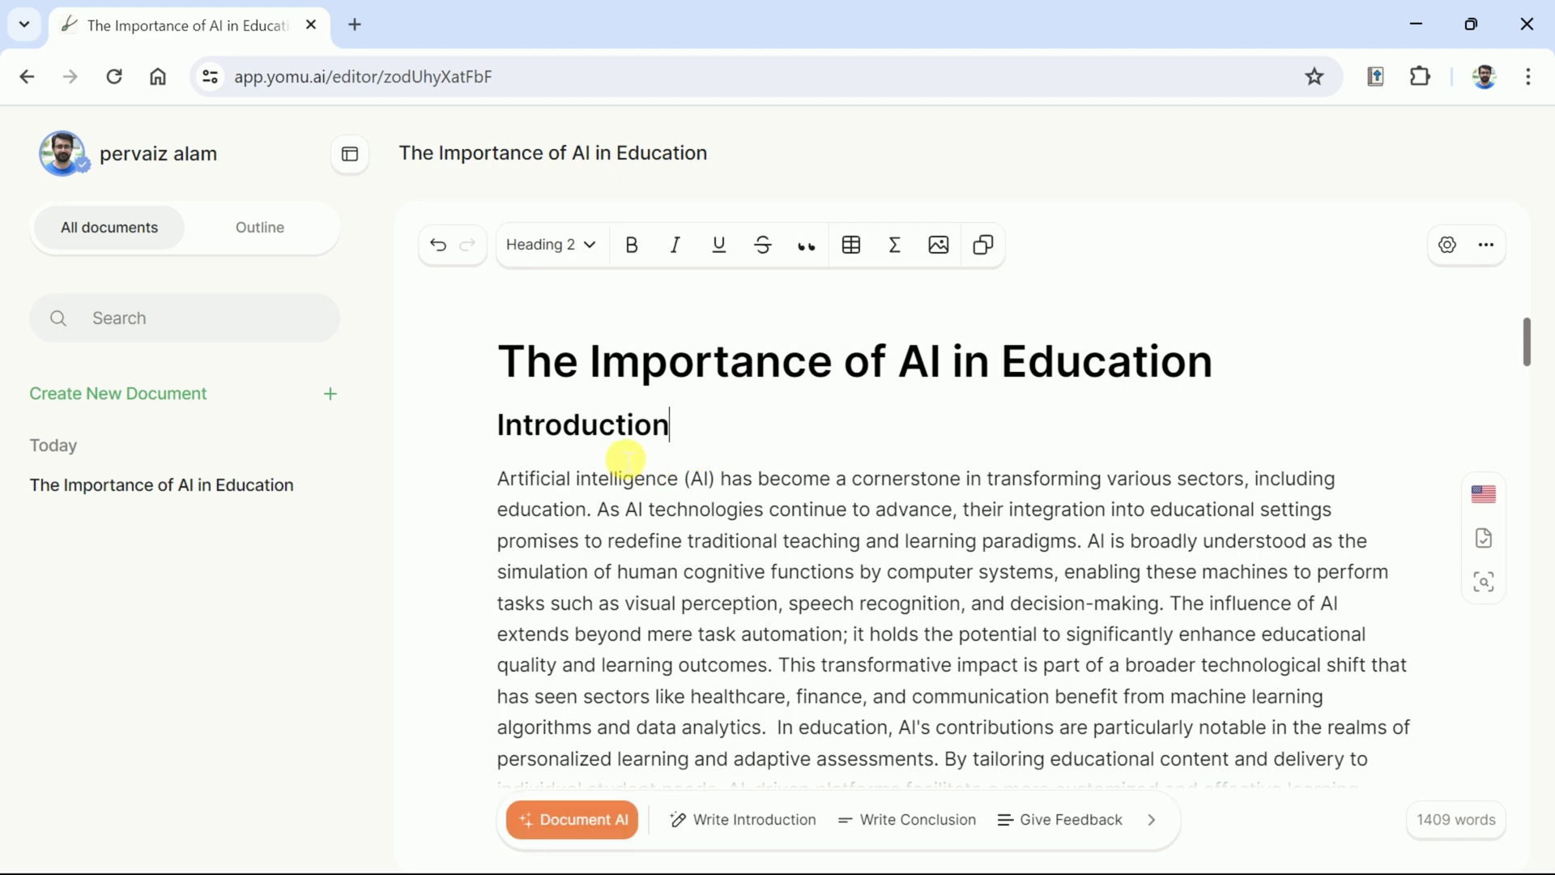
{"action": "scroll", "coordinate": [634, 444], "scroll_direction": "down", "scroll_amount": 2}
{"action": "scroll", "coordinate": [628, 448], "scroll_direction": "up", "scroll_amount": 2}
{"action": "key", "text": "ctrl+End"}
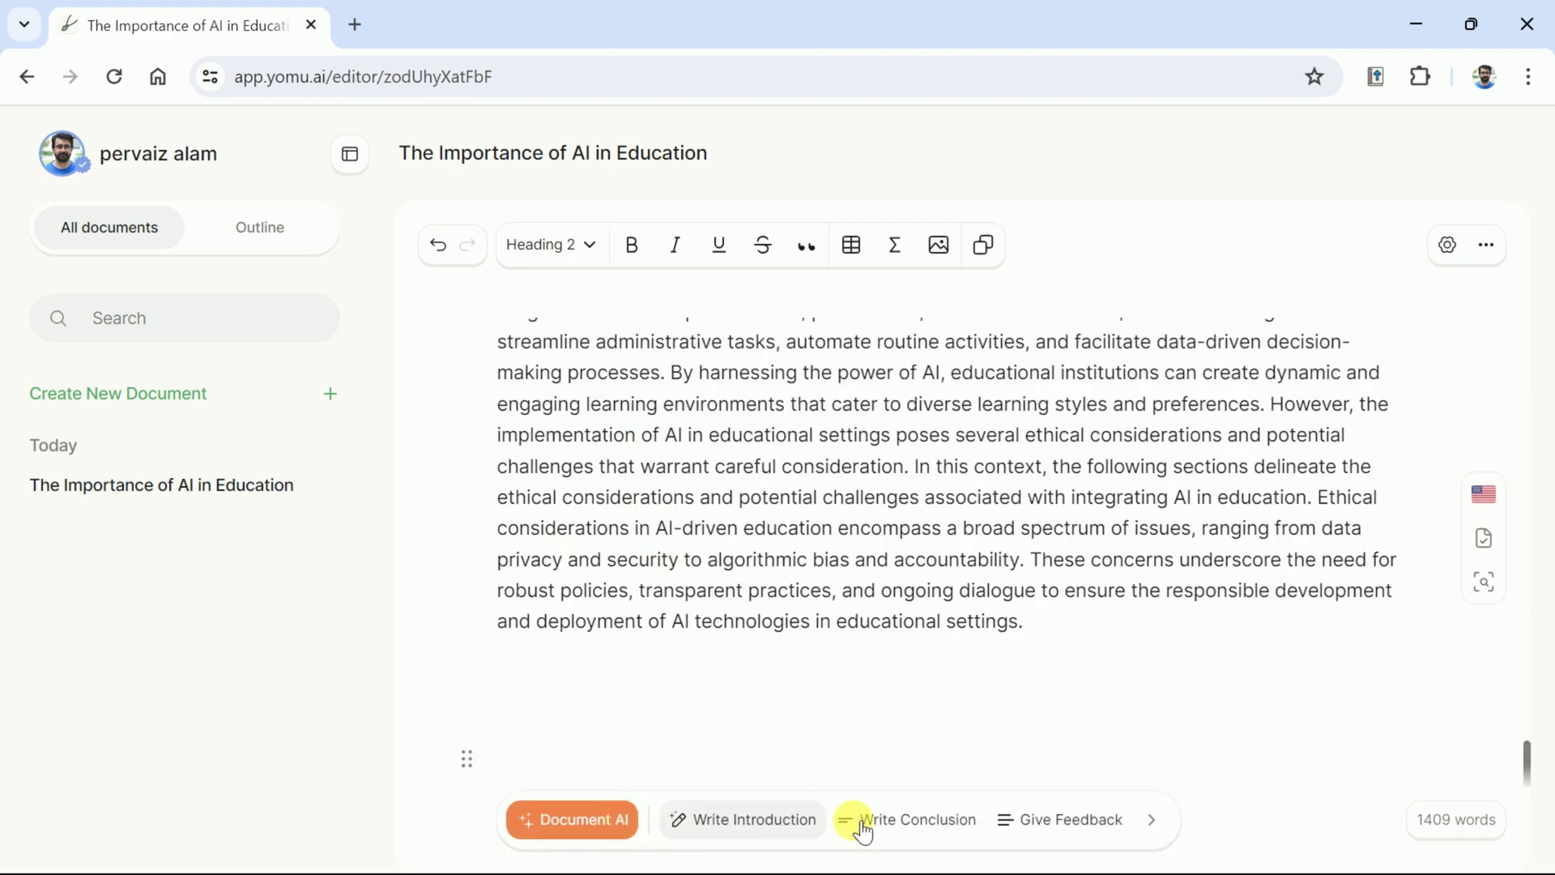
Step: Generate and keep a Conclusion beginning 'In conclusion, artificial intelligence has emerged as a transformative force'
{"action": "left_click", "coordinate": [1154, 820]}
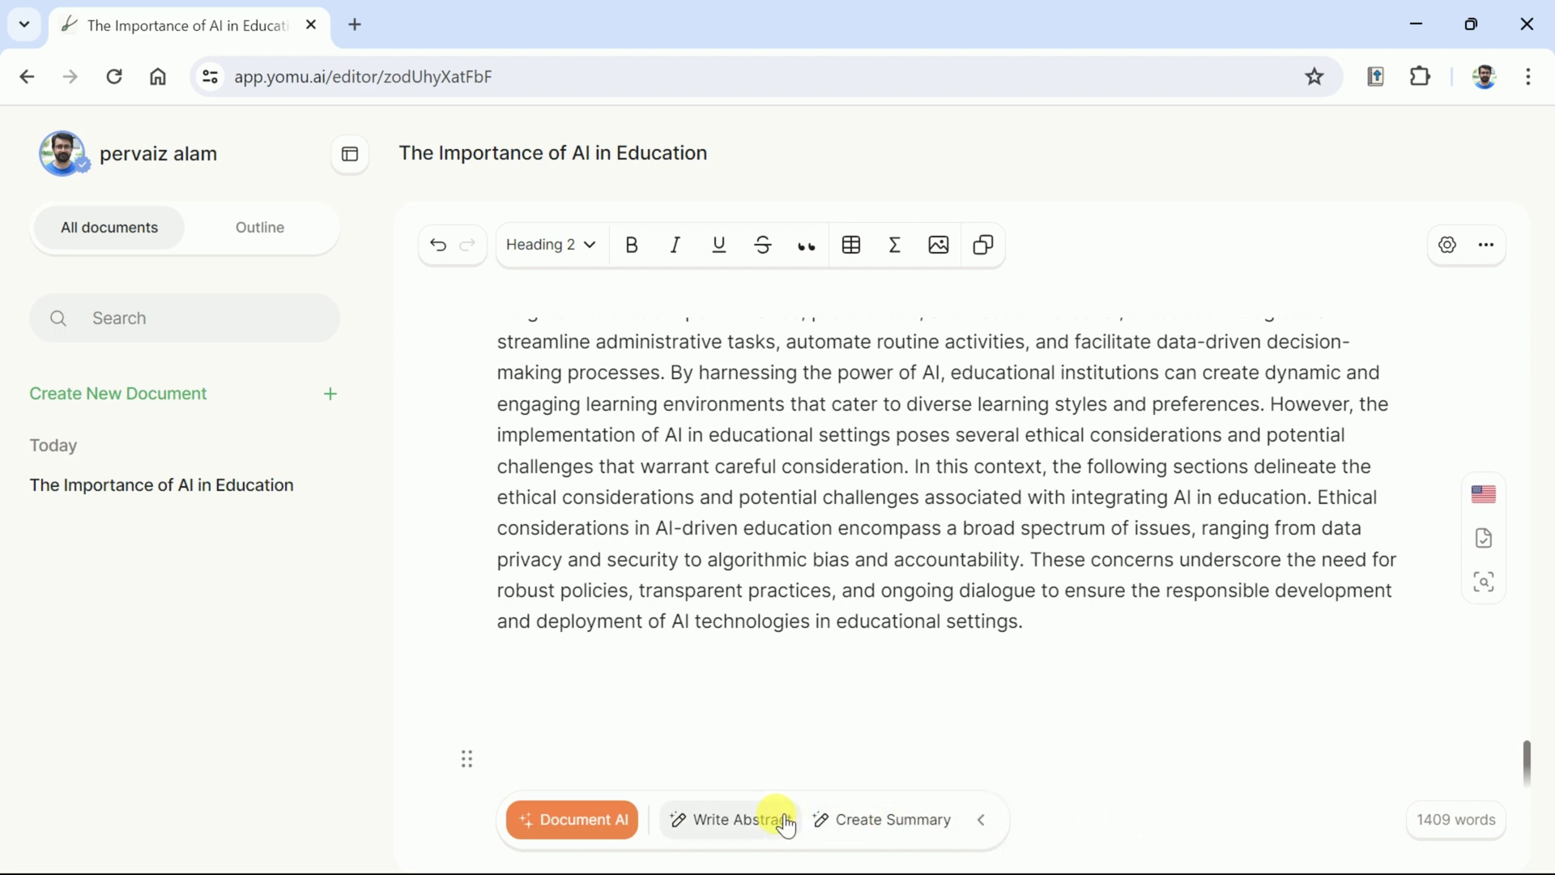
{"action": "left_click", "coordinate": [982, 820]}
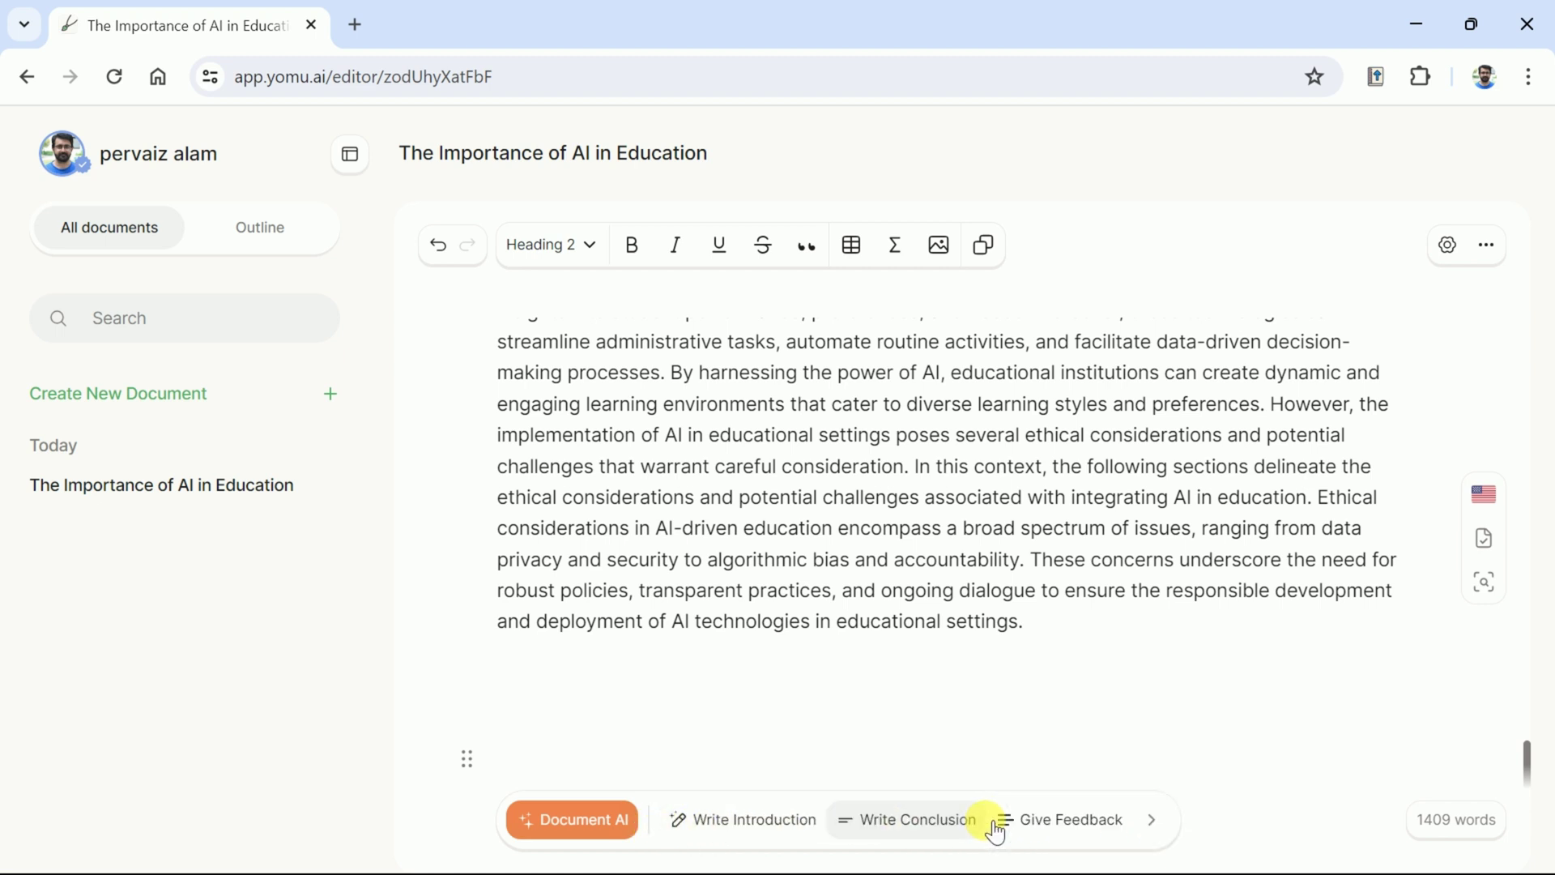
{"action": "left_click", "coordinate": [899, 821]}
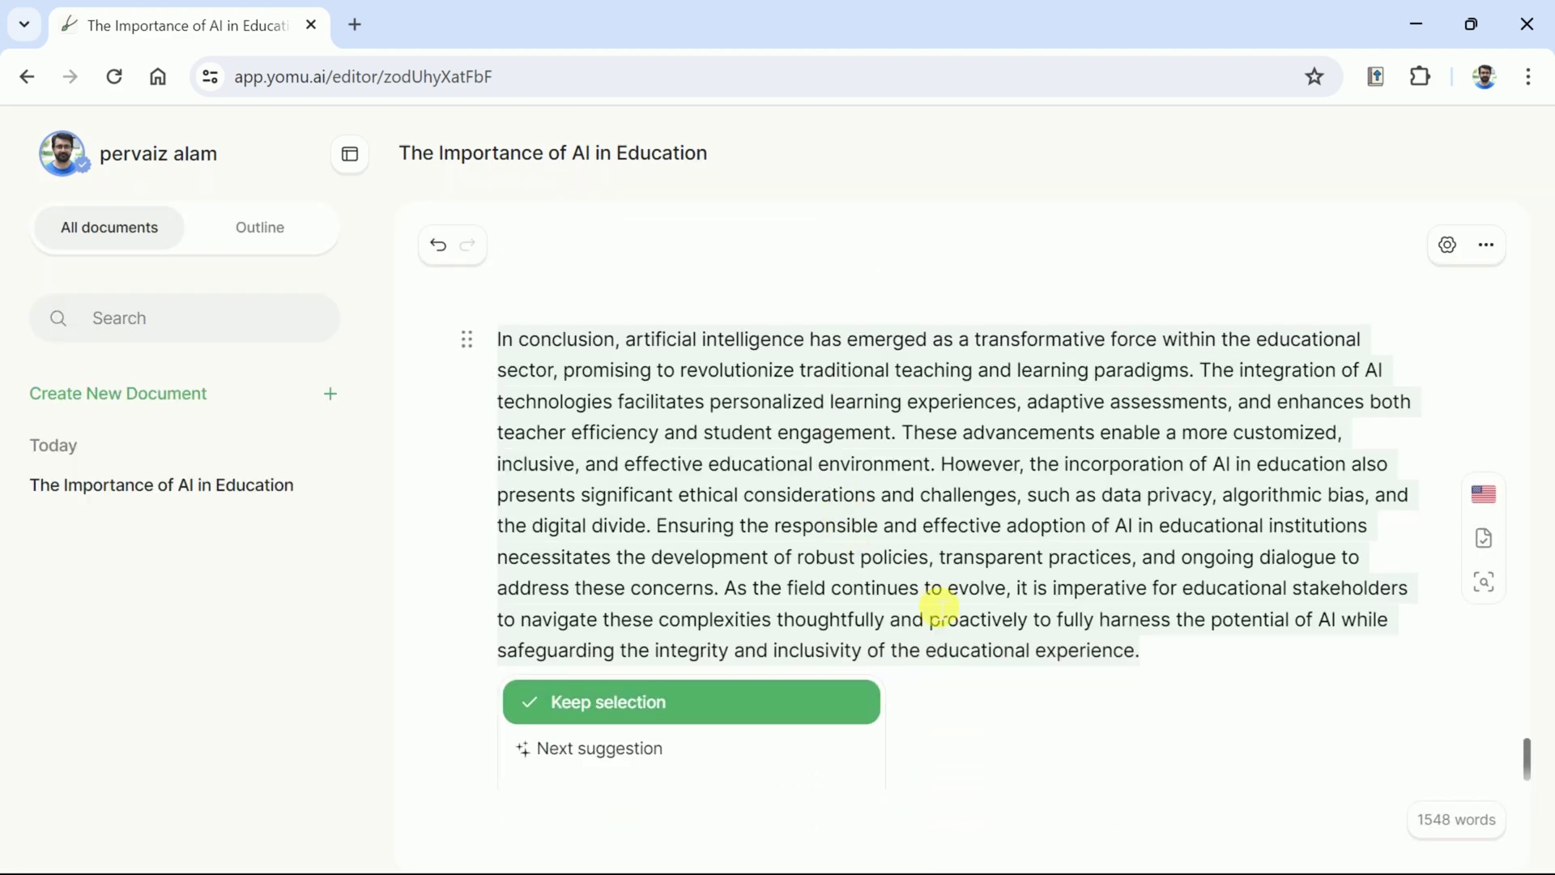
{"action": "scroll", "coordinate": [652, 370], "scroll_direction": "up", "scroll_amount": 3}
{"action": "scroll", "coordinate": [666, 406], "scroll_direction": "down", "scroll_amount": 3}
{"action": "left_click", "coordinate": [615, 703]}
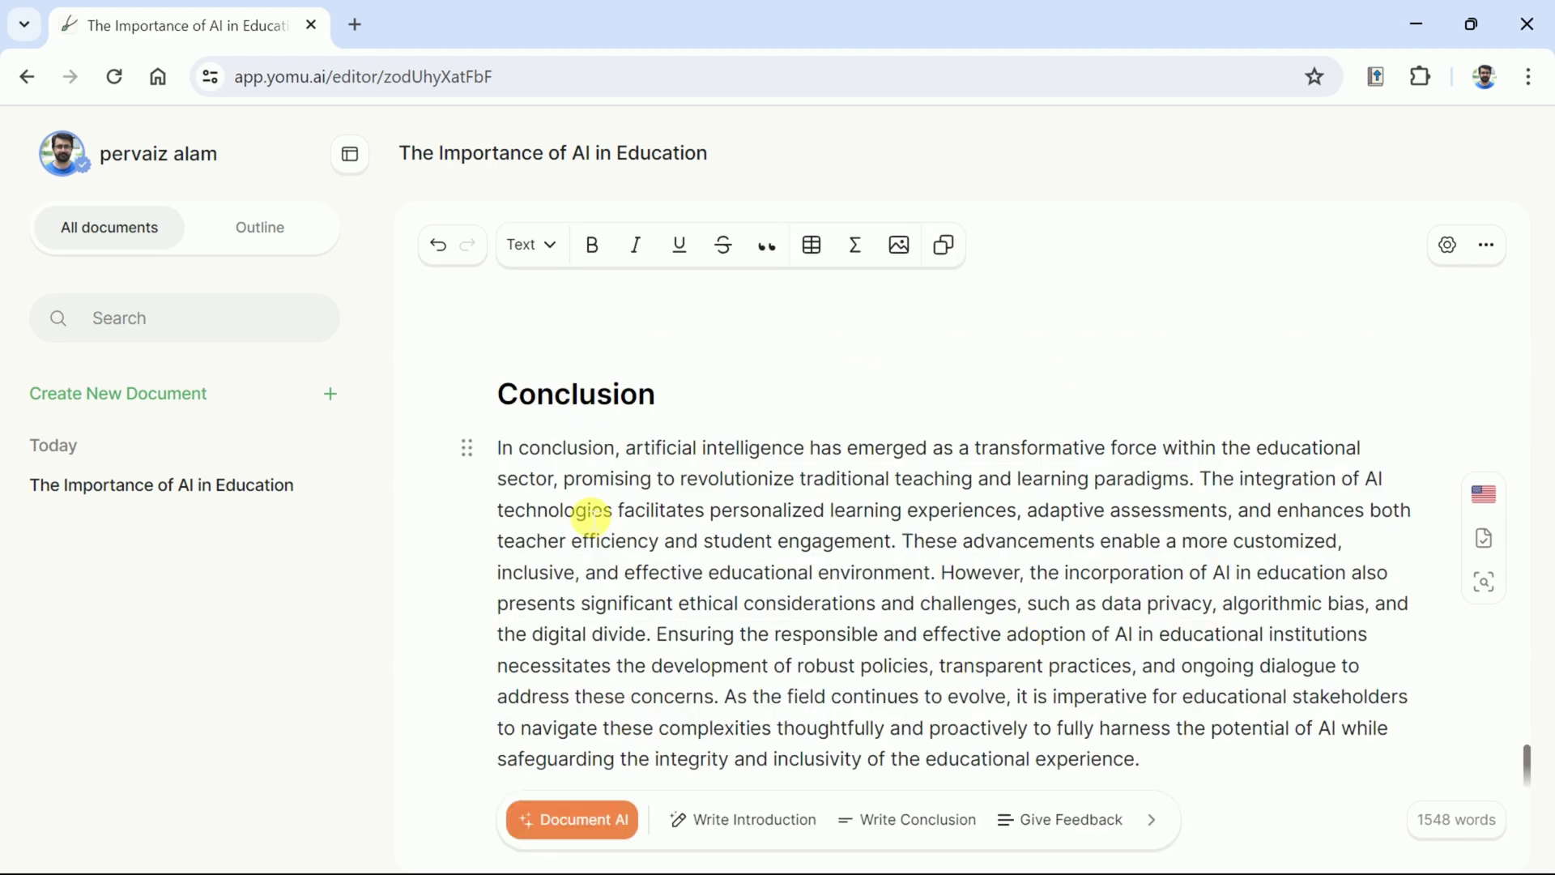
{"action": "scroll", "coordinate": [596, 521], "scroll_direction": "up", "scroll_amount": 20}
Step: Generate and accept an Abstract beginning 'The integration of artificial intelligence (AI) in education'
{"action": "left_click", "coordinate": [1149, 819]}
{"action": "left_click", "coordinate": [764, 820]}
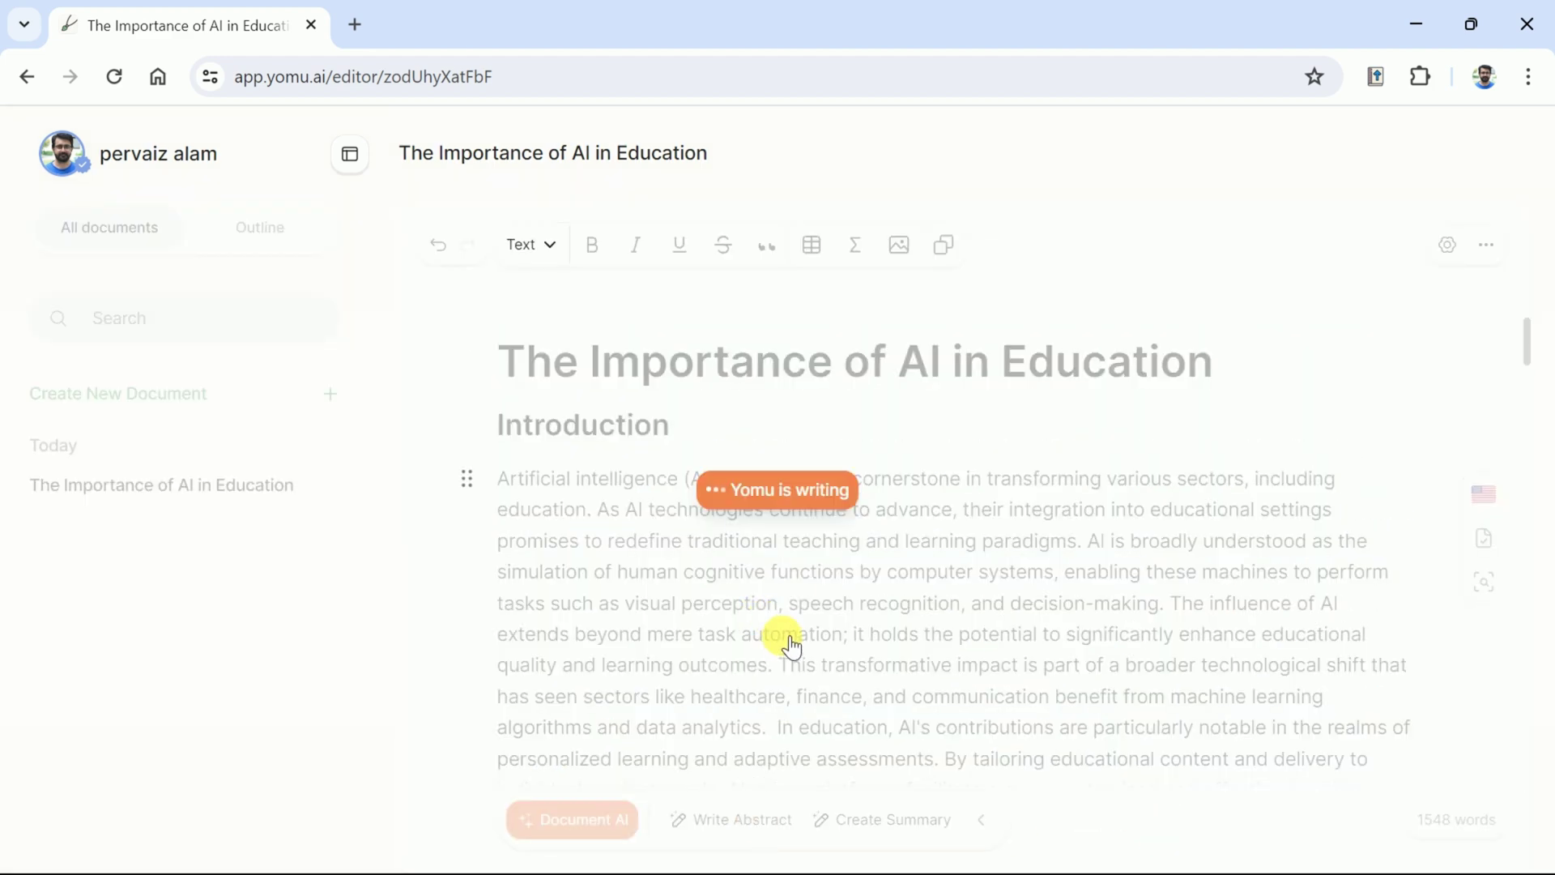
{"action": "left_click", "coordinate": [718, 405]}
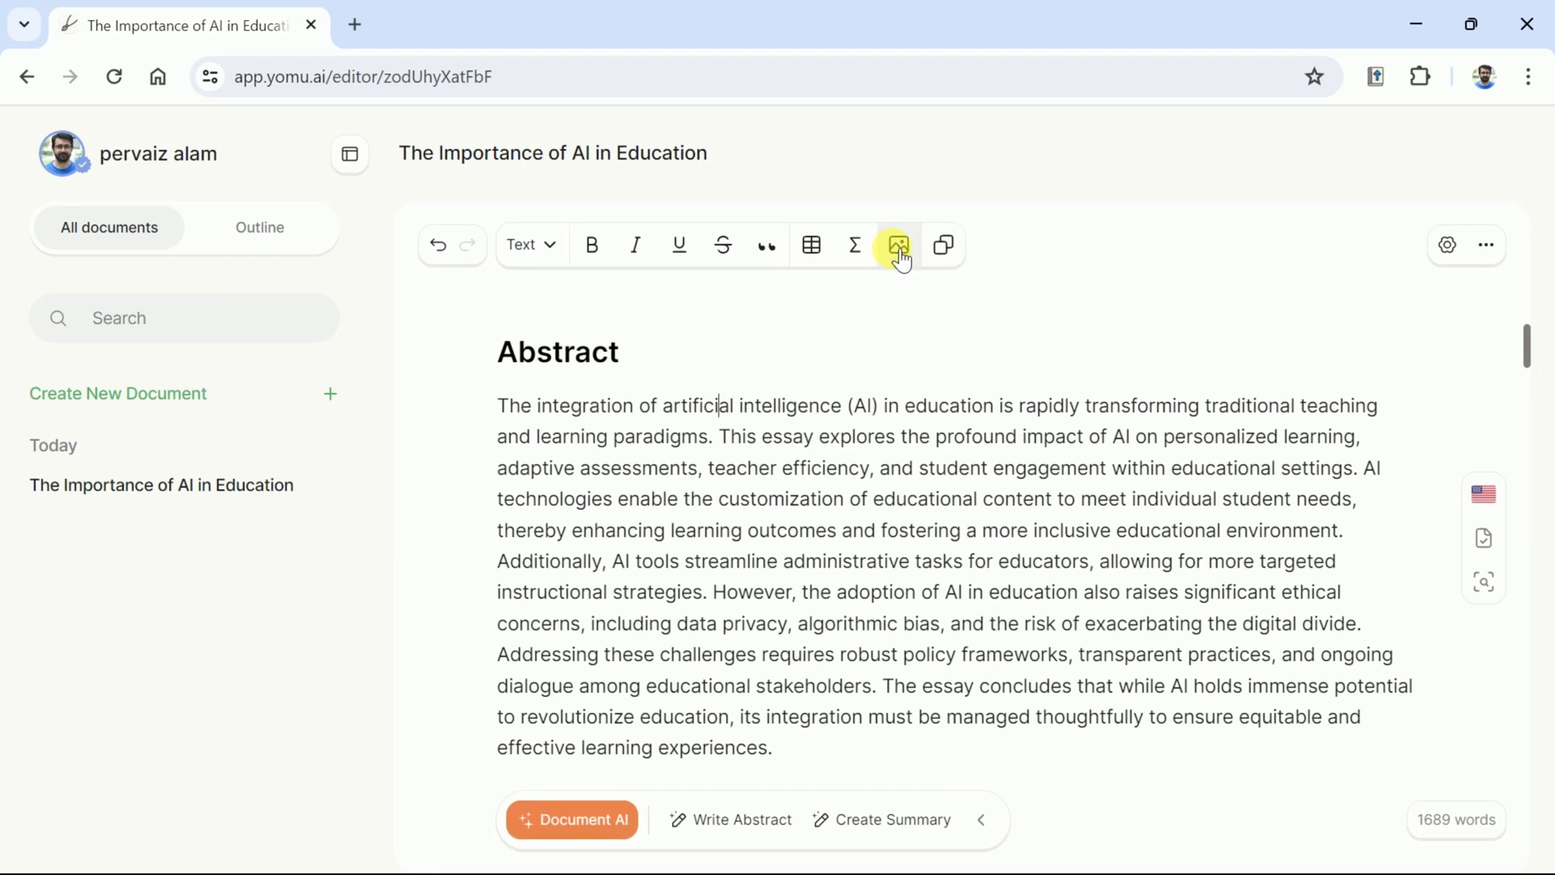
{"action": "scroll", "coordinate": [1155, 514], "scroll_direction": "down", "scroll_amount": 7}
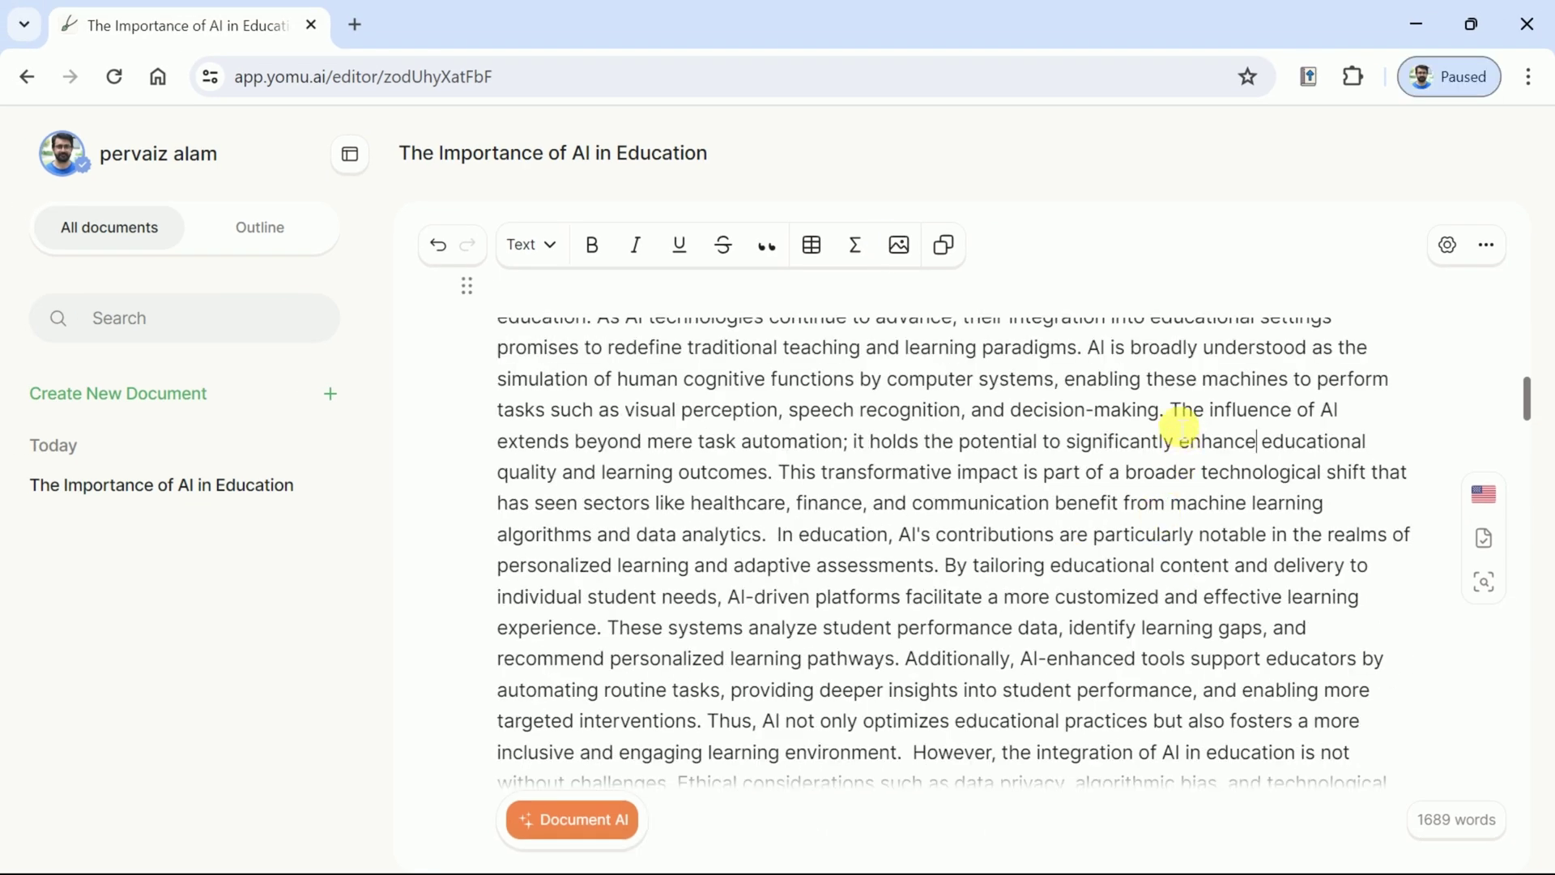
Step: Cite the sentence on AI enhancing learning outcomes with the Bates paper (Bates et al., 2020)
{"action": "left_click_drag", "start_coordinate": [1175, 414], "coordinate": [777, 491]}
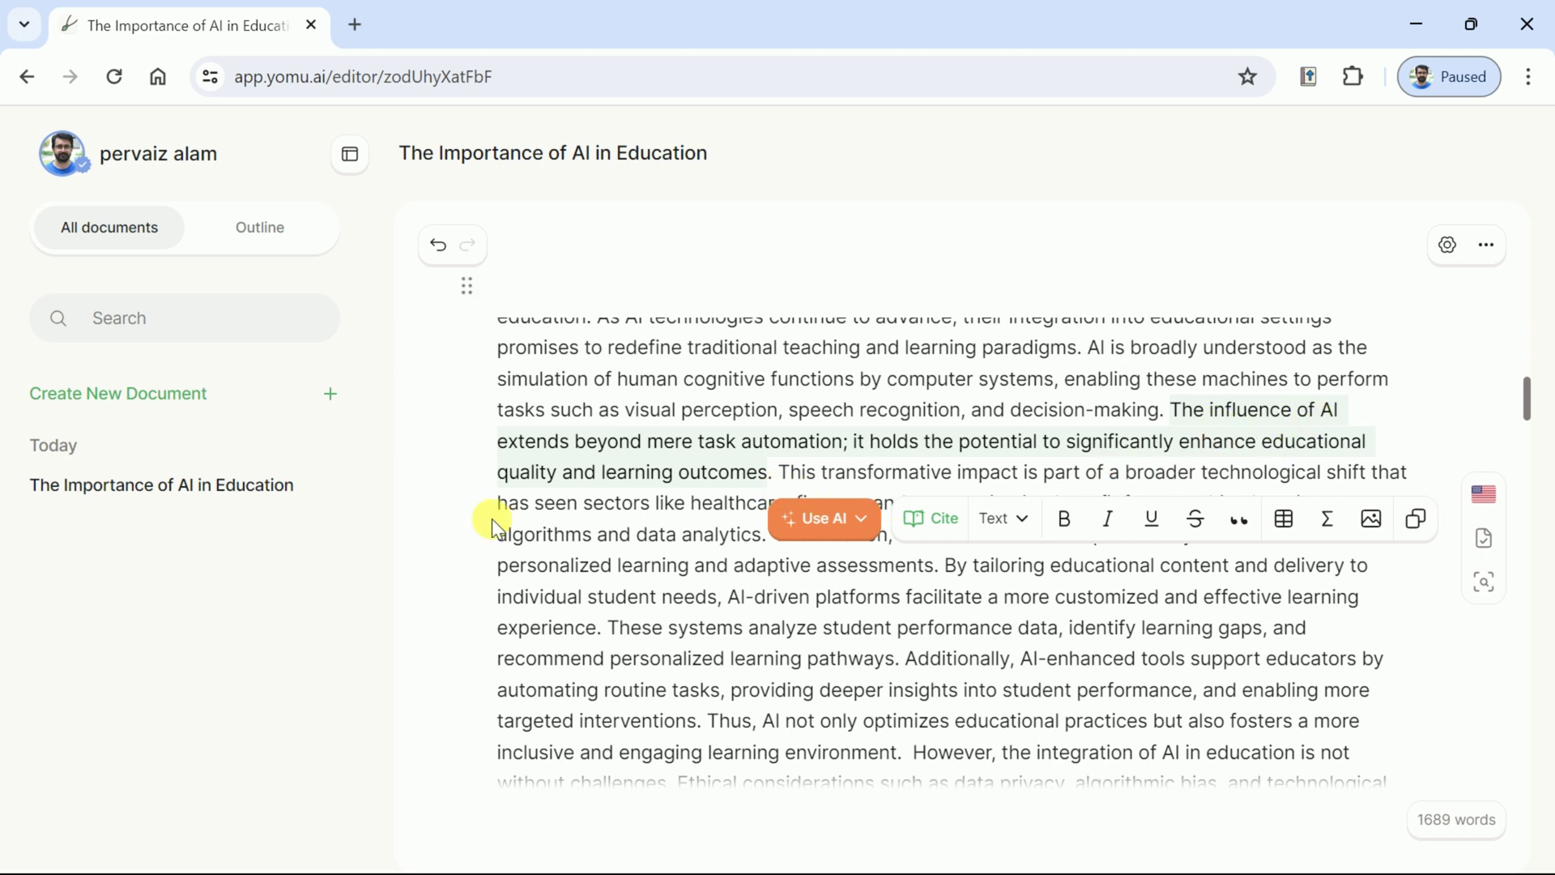
{"action": "left_click", "coordinate": [927, 519]}
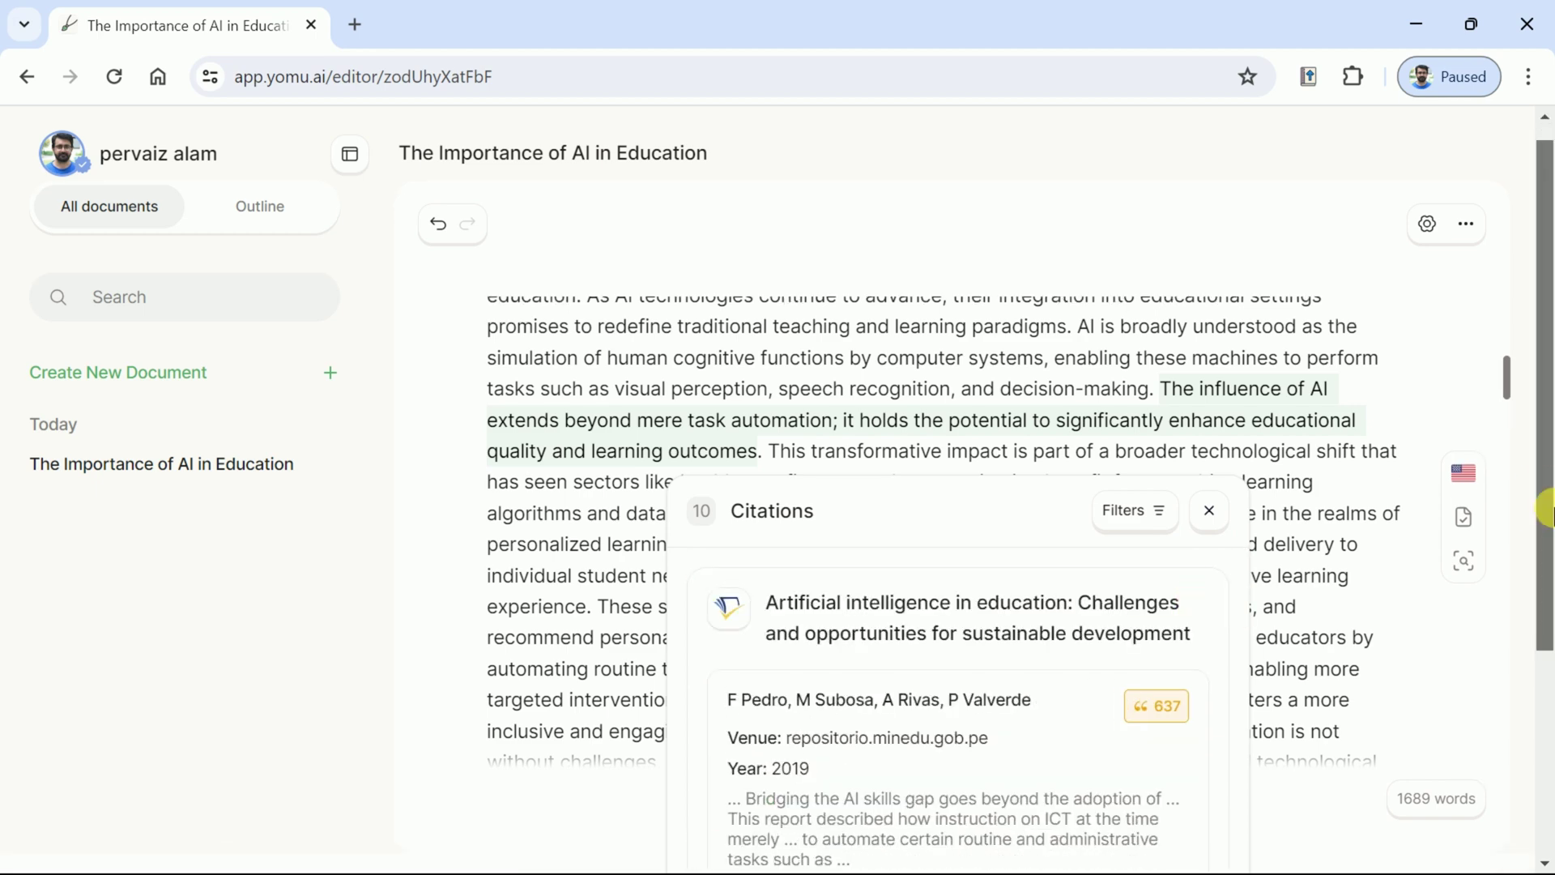
{"action": "scroll", "coordinate": [1052, 607], "scroll_direction": "down", "scroll_amount": 1}
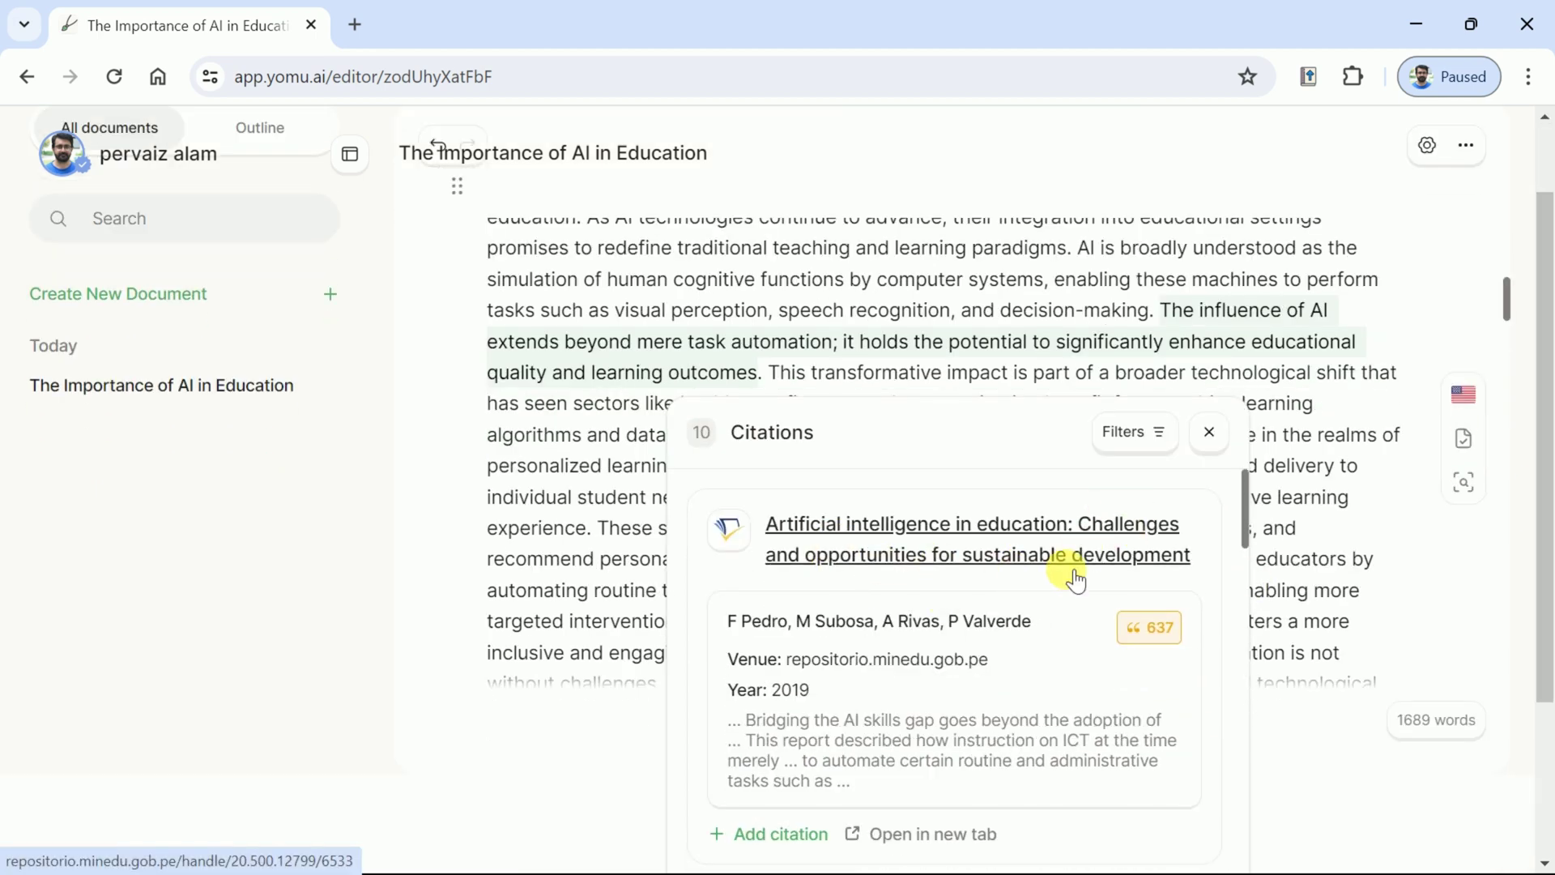
{"action": "scroll", "coordinate": [1104, 556], "scroll_direction": "down", "scroll_amount": 3}
{"action": "scroll", "coordinate": [725, 759], "scroll_direction": "down", "scroll_amount": 1}
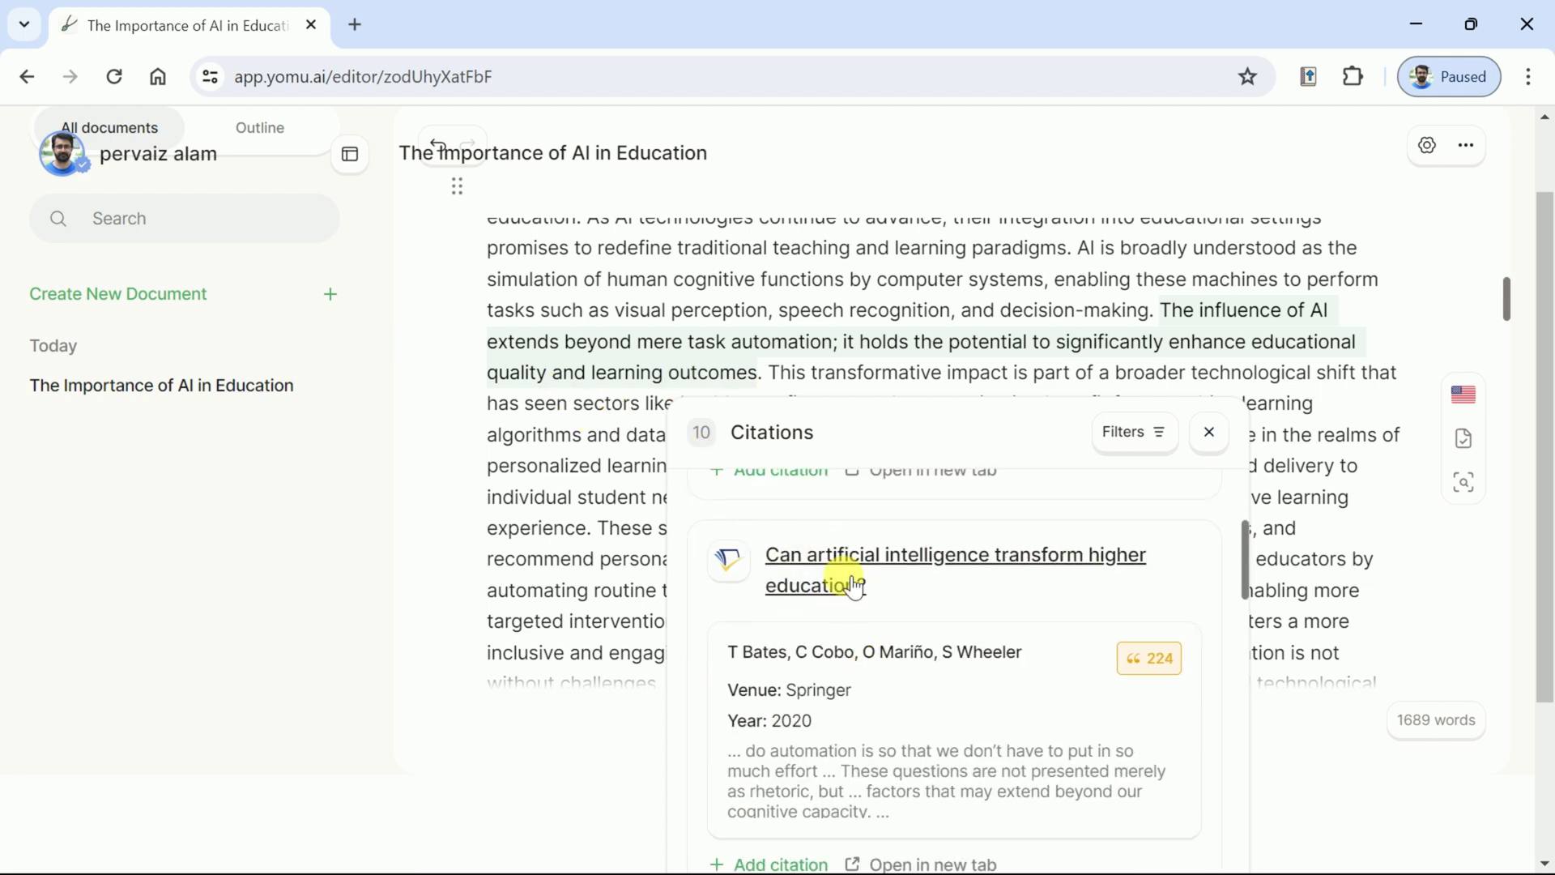
{"action": "scroll", "coordinate": [1242, 580], "scroll_direction": "down", "scroll_amount": 2}
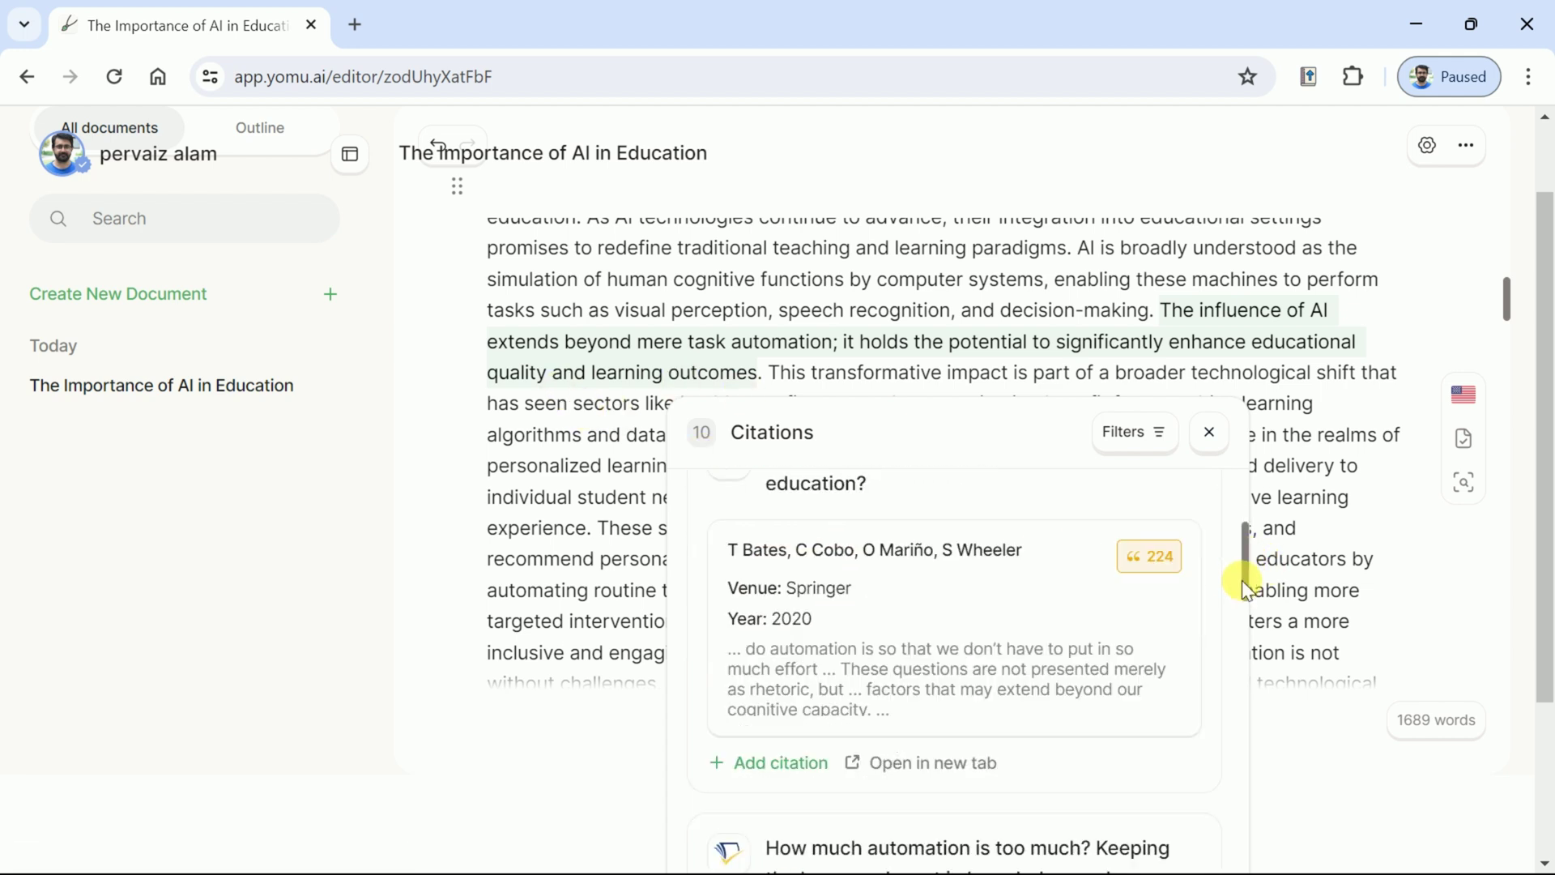
{"action": "left_click", "coordinate": [780, 642]}
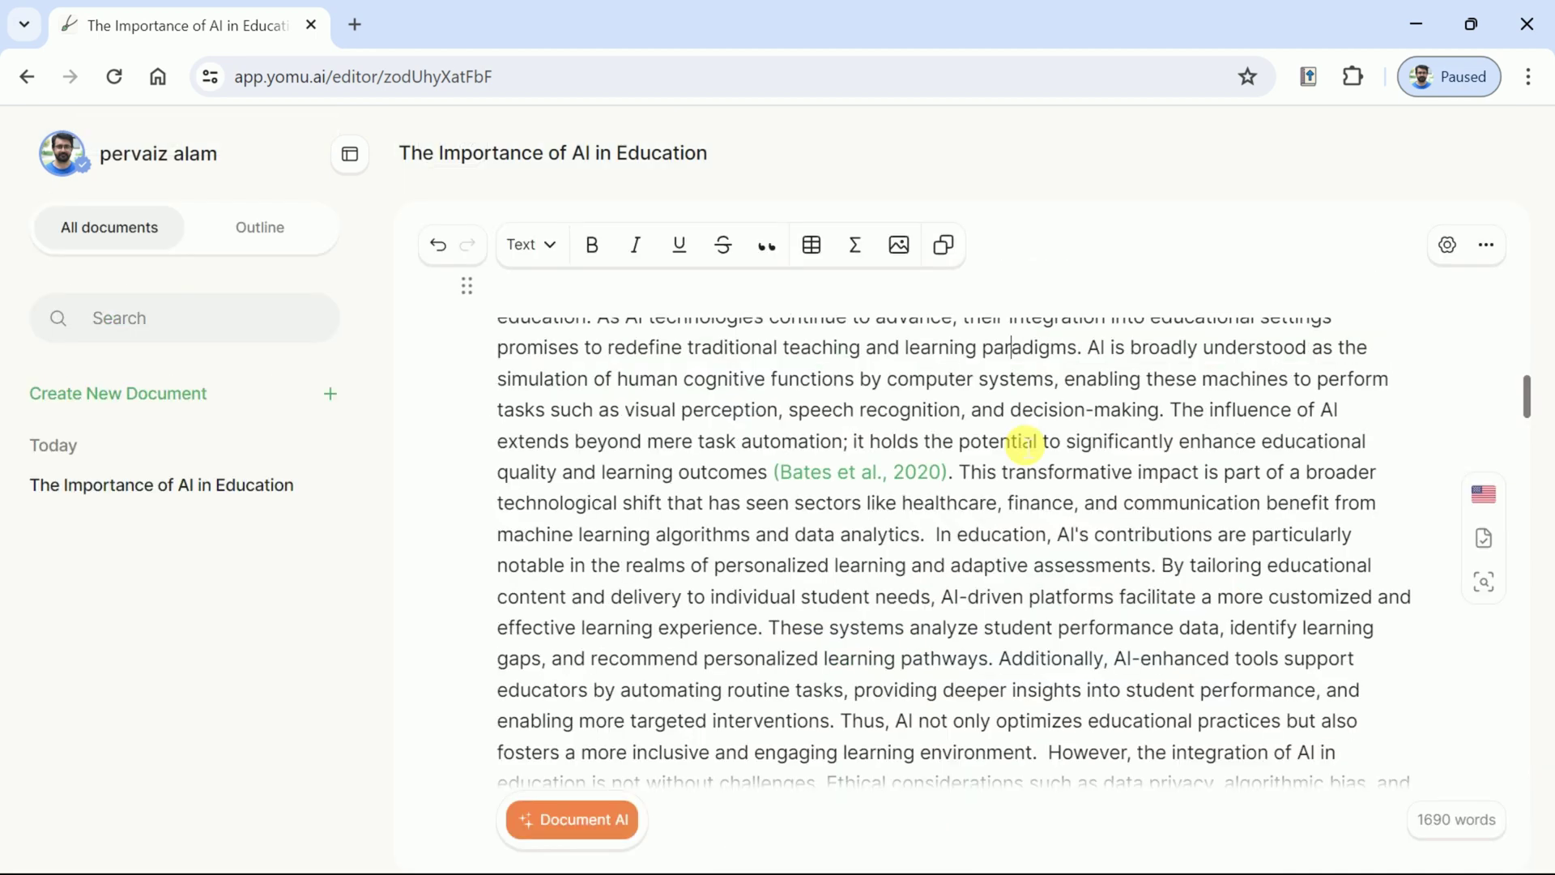
{"action": "scroll", "coordinate": [1026, 443], "scroll_direction": "down", "scroll_amount": 3}
{"action": "left_click", "coordinate": [899, 606]}
Step: Cite the ethical-challenges sentence with the ethical framework paper (Ashok et al., 2022)
{"action": "scroll", "coordinate": [1105, 648], "scroll_direction": "down", "scroll_amount": 3}
{"action": "scroll", "coordinate": [1077, 670], "scroll_direction": "down", "scroll_amount": 5}
{"action": "left_click", "coordinate": [814, 739]}
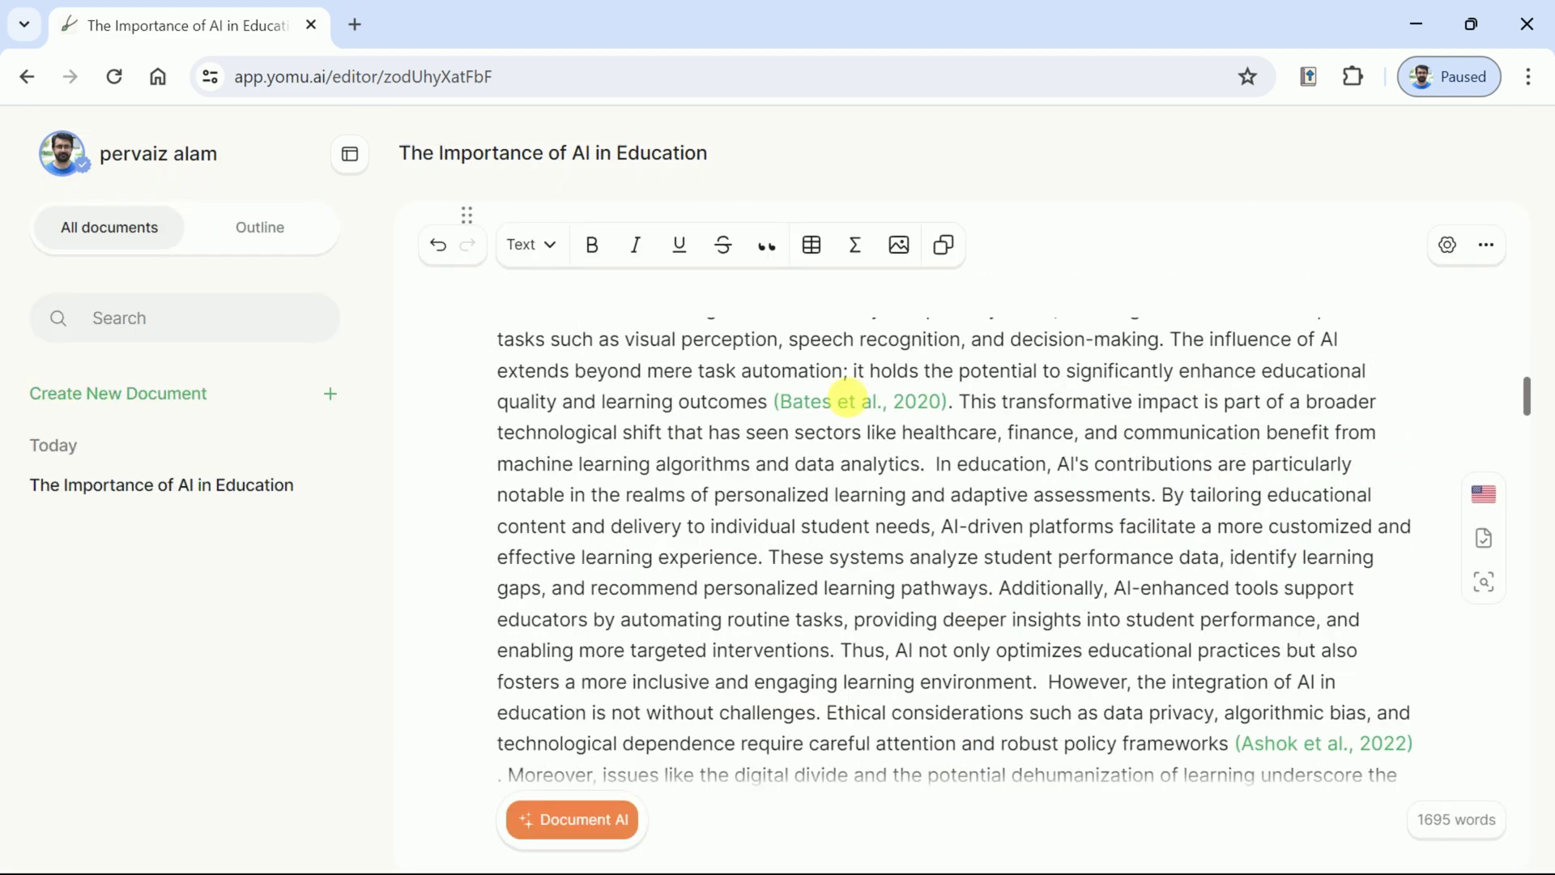
Step: Check the References list for Bates 2020 and Ashok 2022, select its heading, and return to the top
{"action": "scroll", "coordinate": [914, 554], "scroll_direction": "down", "scroll_amount": 5}
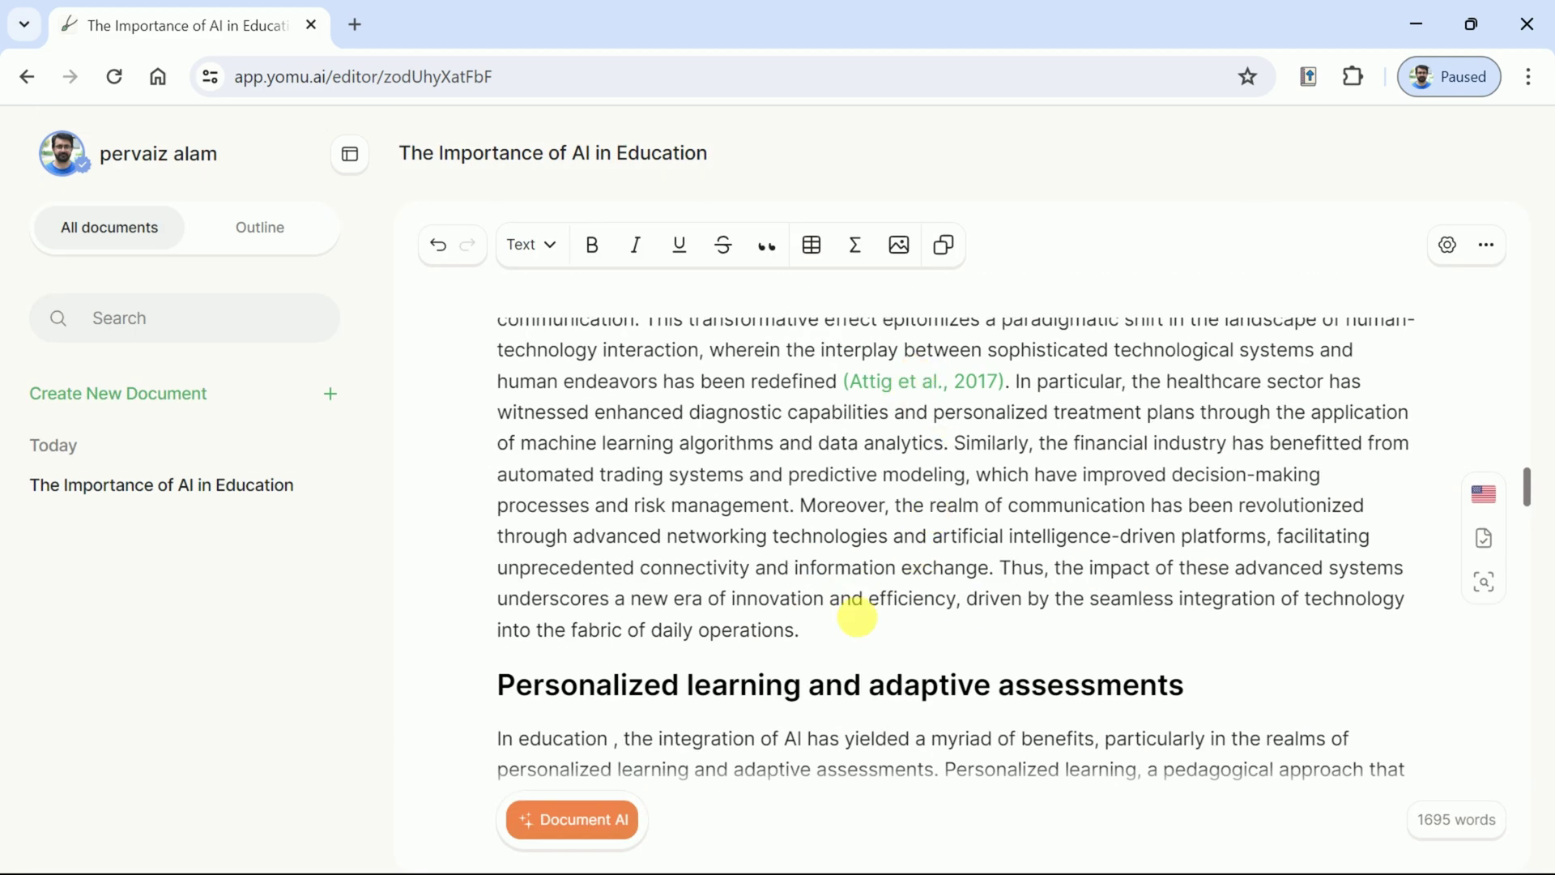
{"action": "scroll", "coordinate": [917, 398], "scroll_direction": "down", "scroll_amount": 15}
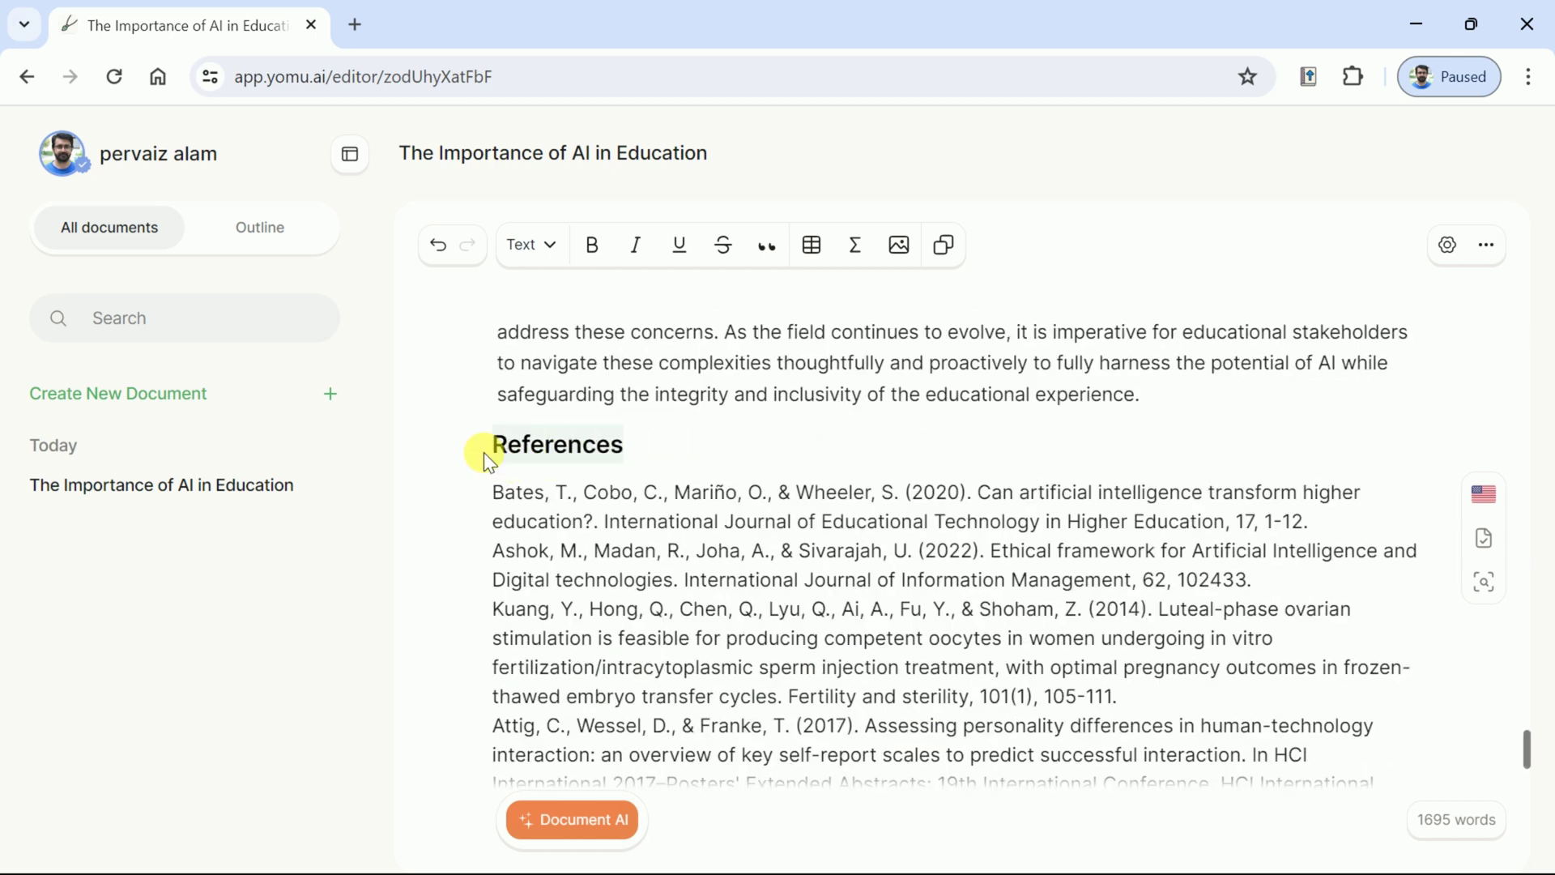
{"action": "scroll", "coordinate": [749, 465], "scroll_direction": "down", "scroll_amount": 2}
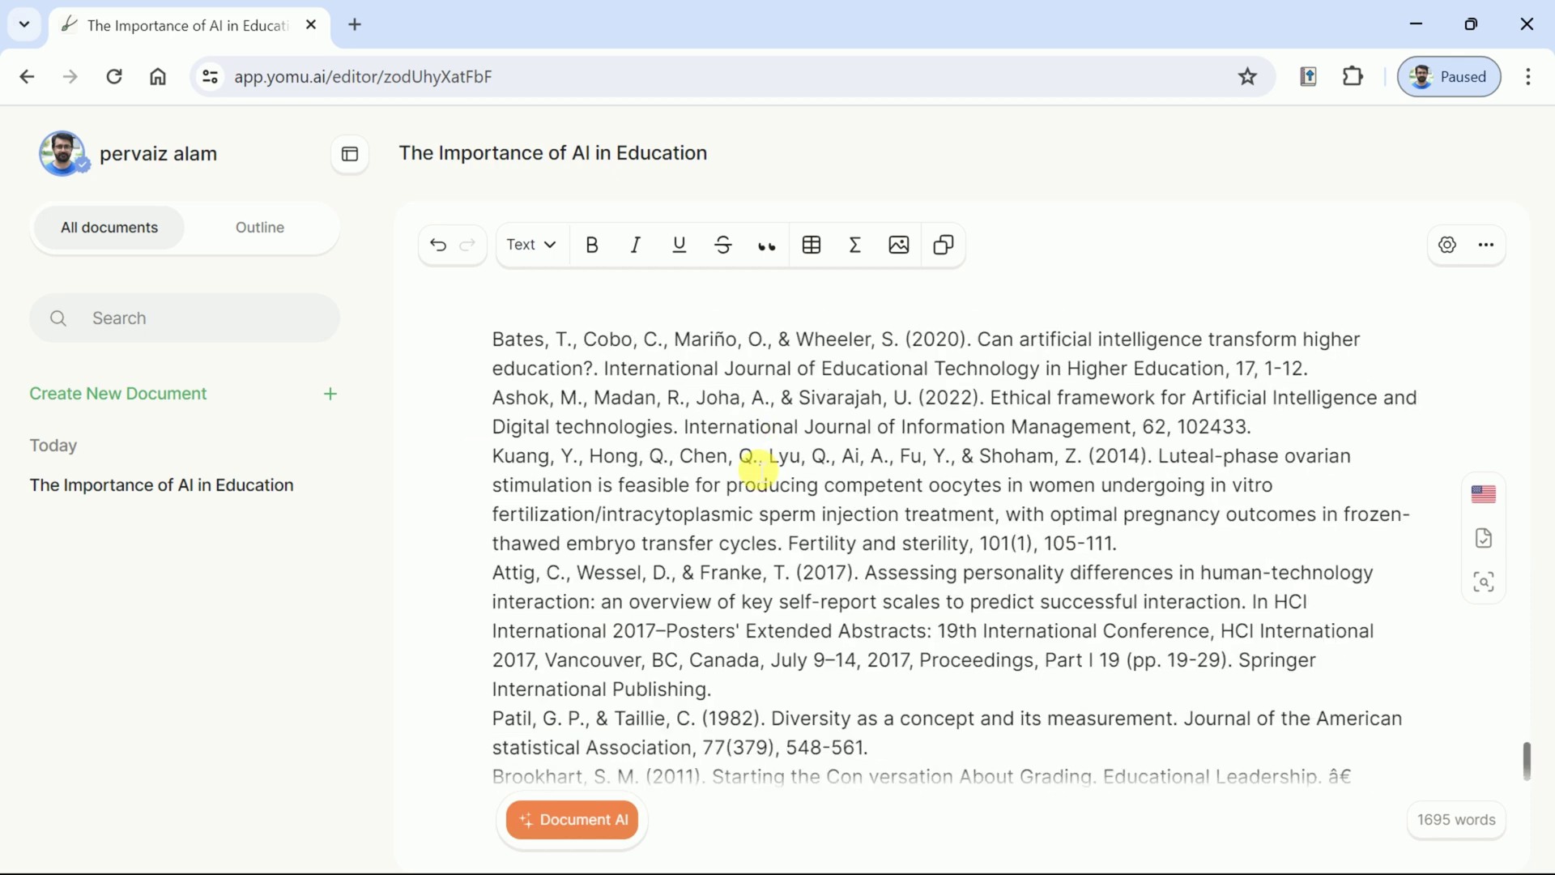
{"action": "scroll", "coordinate": [753, 473], "scroll_direction": "down", "scroll_amount": 1}
{"action": "scroll", "coordinate": [802, 673], "scroll_direction": "up", "scroll_amount": 2}
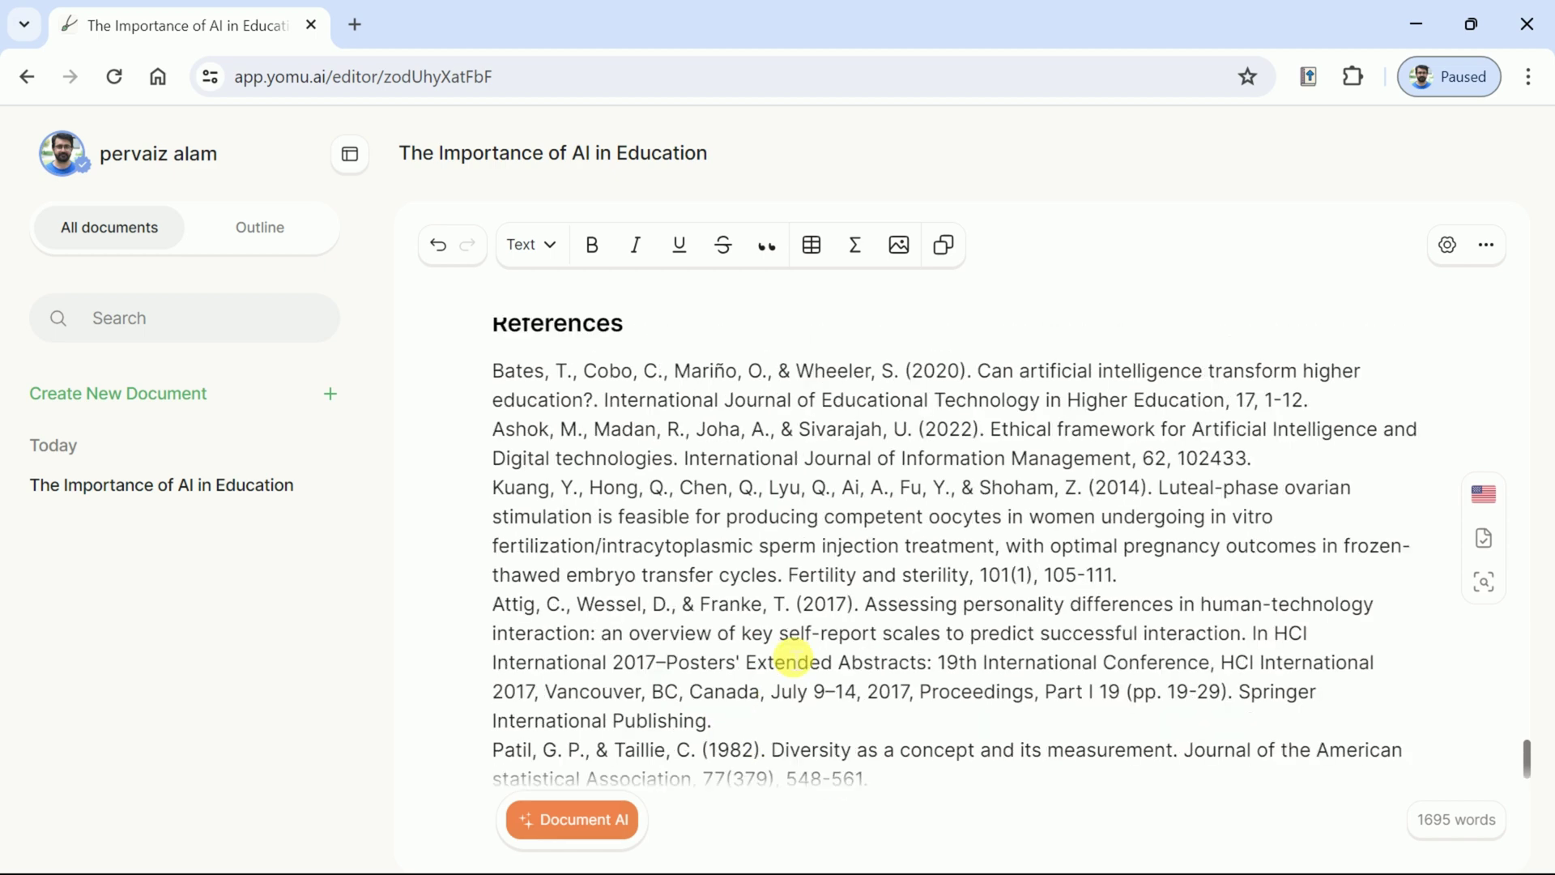
{"action": "scroll", "coordinate": [620, 365], "scroll_direction": "up", "scroll_amount": 2}
{"action": "left_click", "coordinate": [609, 443]}
{"action": "left_click_drag", "start_coordinate": [609, 444], "coordinate": [514, 455]}
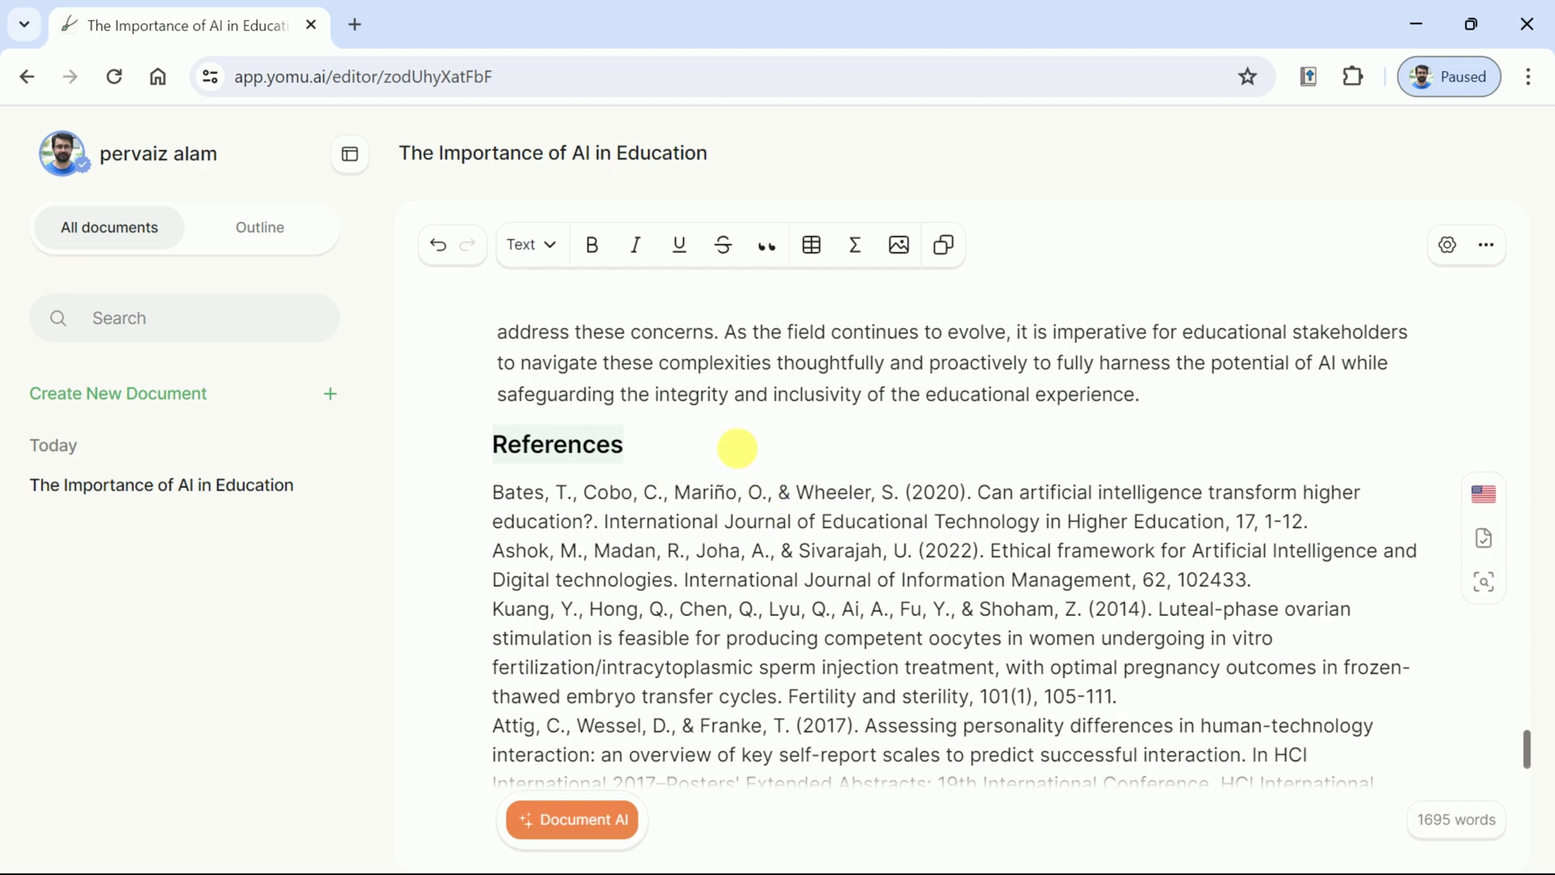
{"action": "left_click_drag", "start_coordinate": [1527, 749], "coordinate": [1547, 322]}
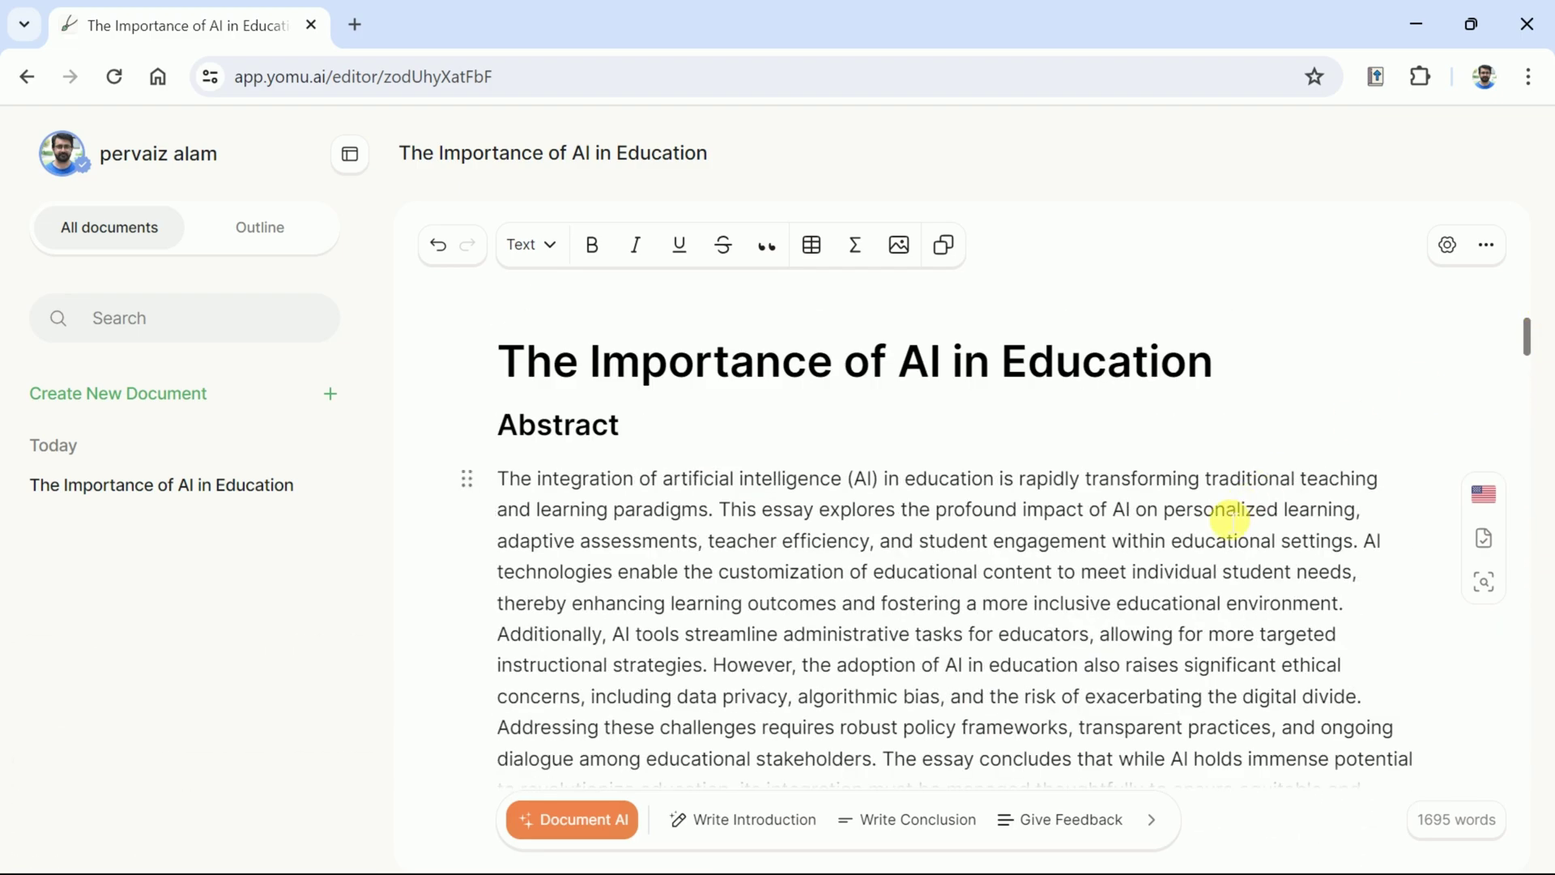
Step: Get AI feedback on the whole essay and select the first area-for-improvement suggestion
{"action": "scroll", "coordinate": [1227, 521], "scroll_direction": "down", "scroll_amount": 2}
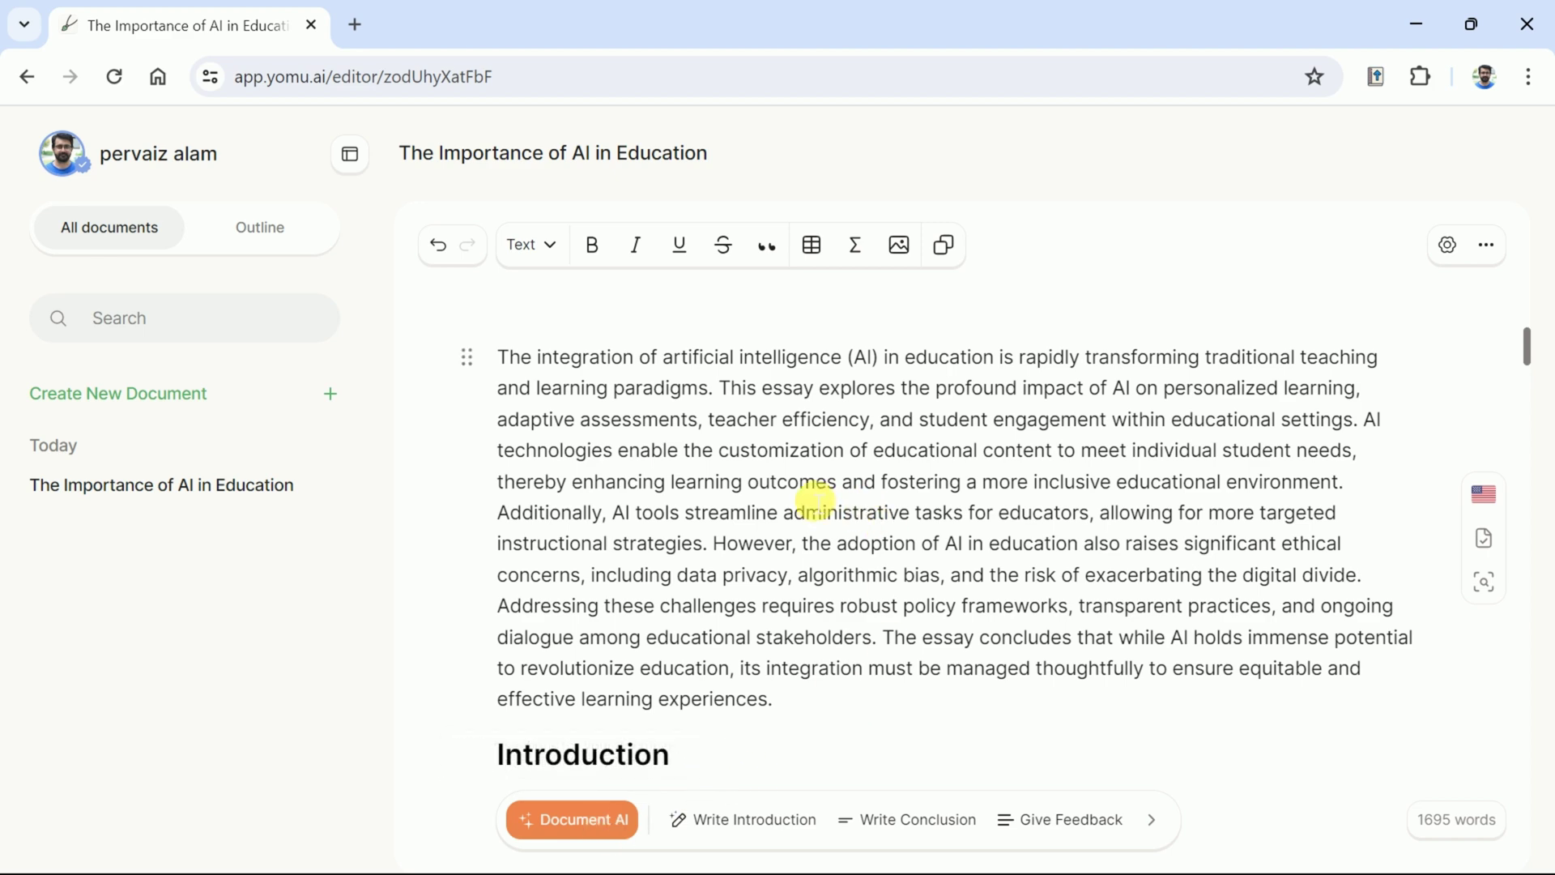
{"action": "scroll", "coordinate": [815, 503], "scroll_direction": "up", "scroll_amount": 2}
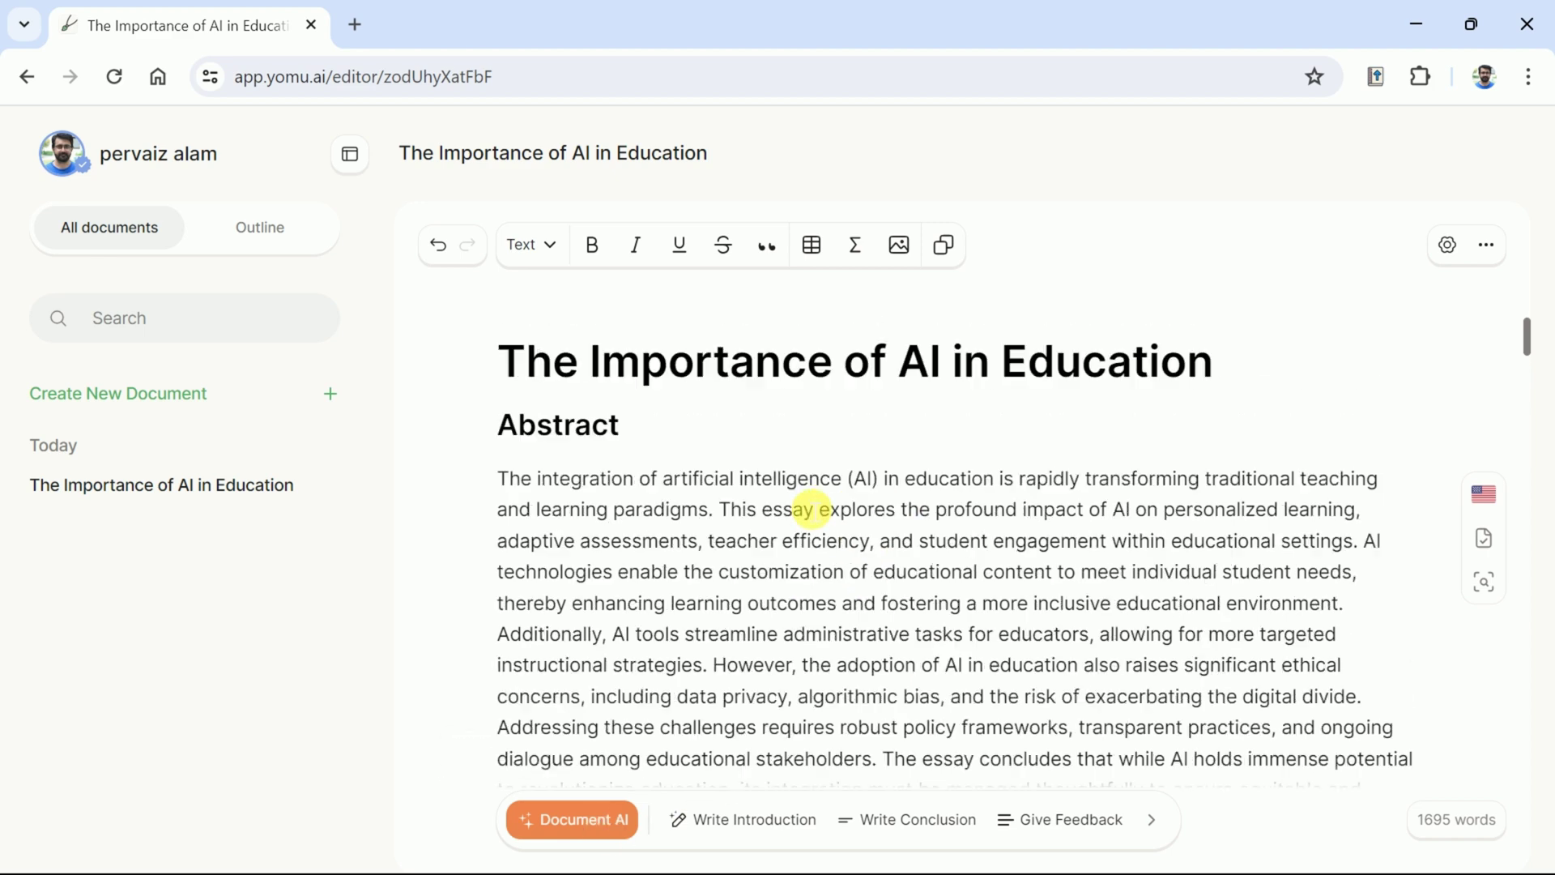
{"action": "left_click", "coordinate": [579, 818]}
{"action": "left_click", "coordinate": [579, 817]}
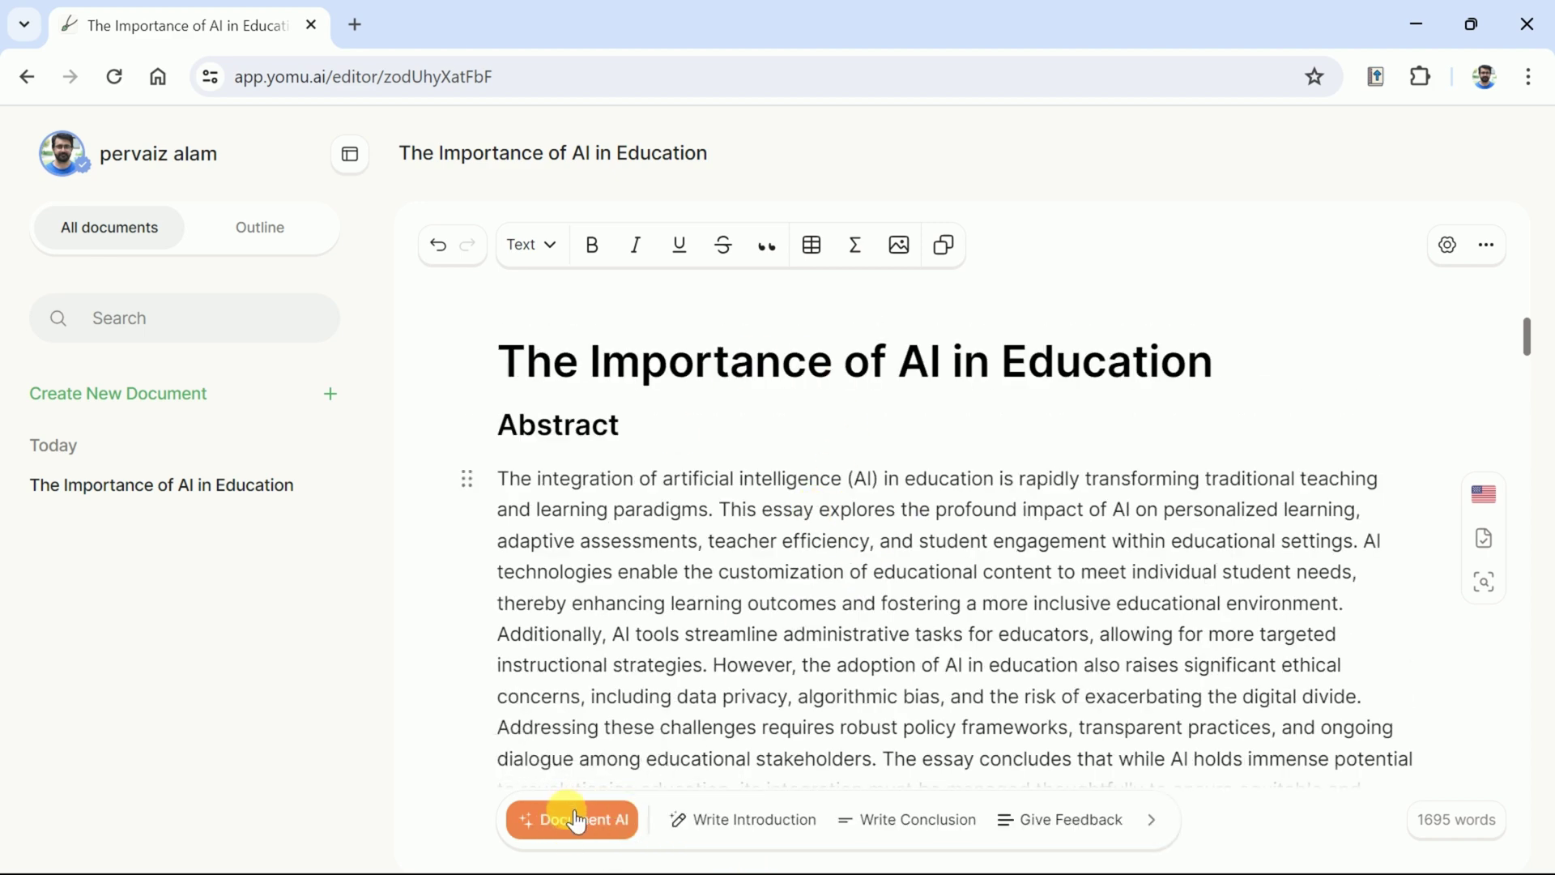
{"action": "left_click", "coordinate": [1059, 819]}
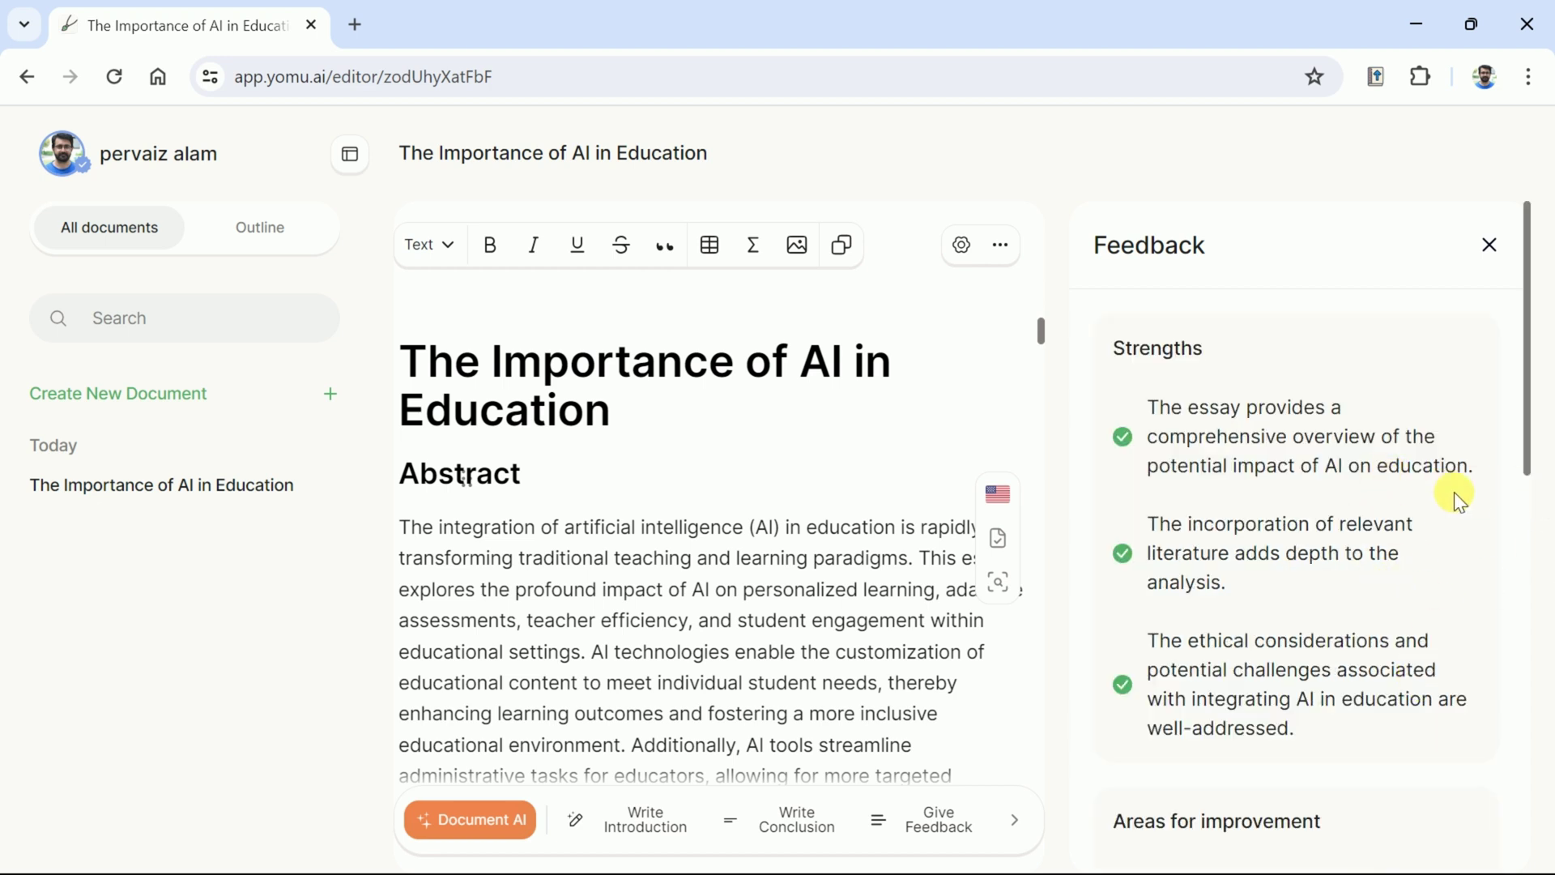
{"action": "left_click_drag", "start_coordinate": [1506, 397], "coordinate": [1300, 586]}
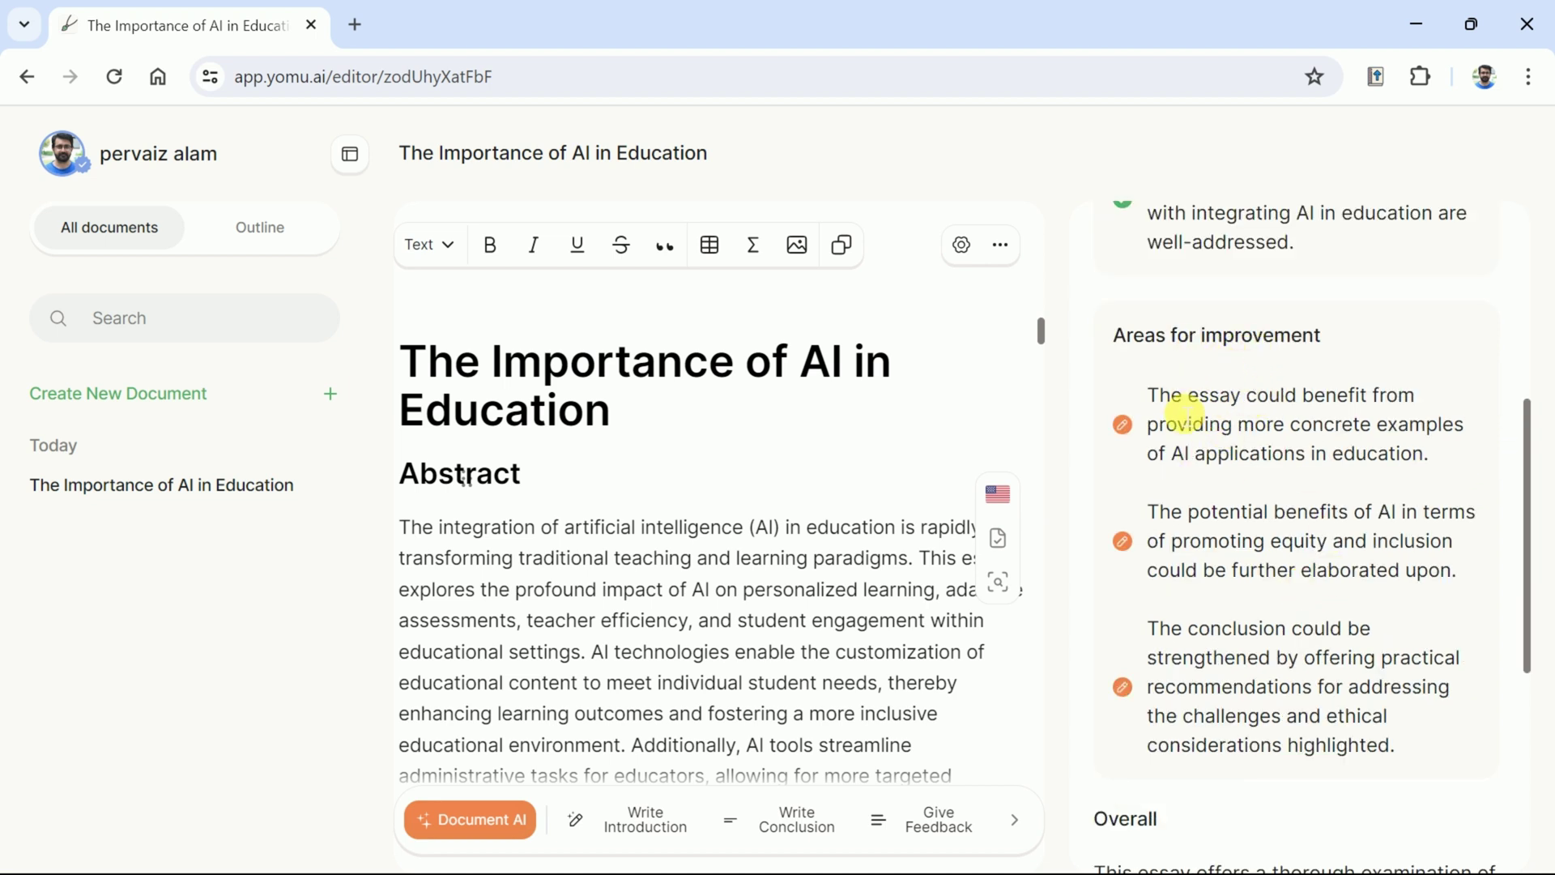
{"action": "left_click_drag", "start_coordinate": [1165, 413], "coordinate": [1416, 451]}
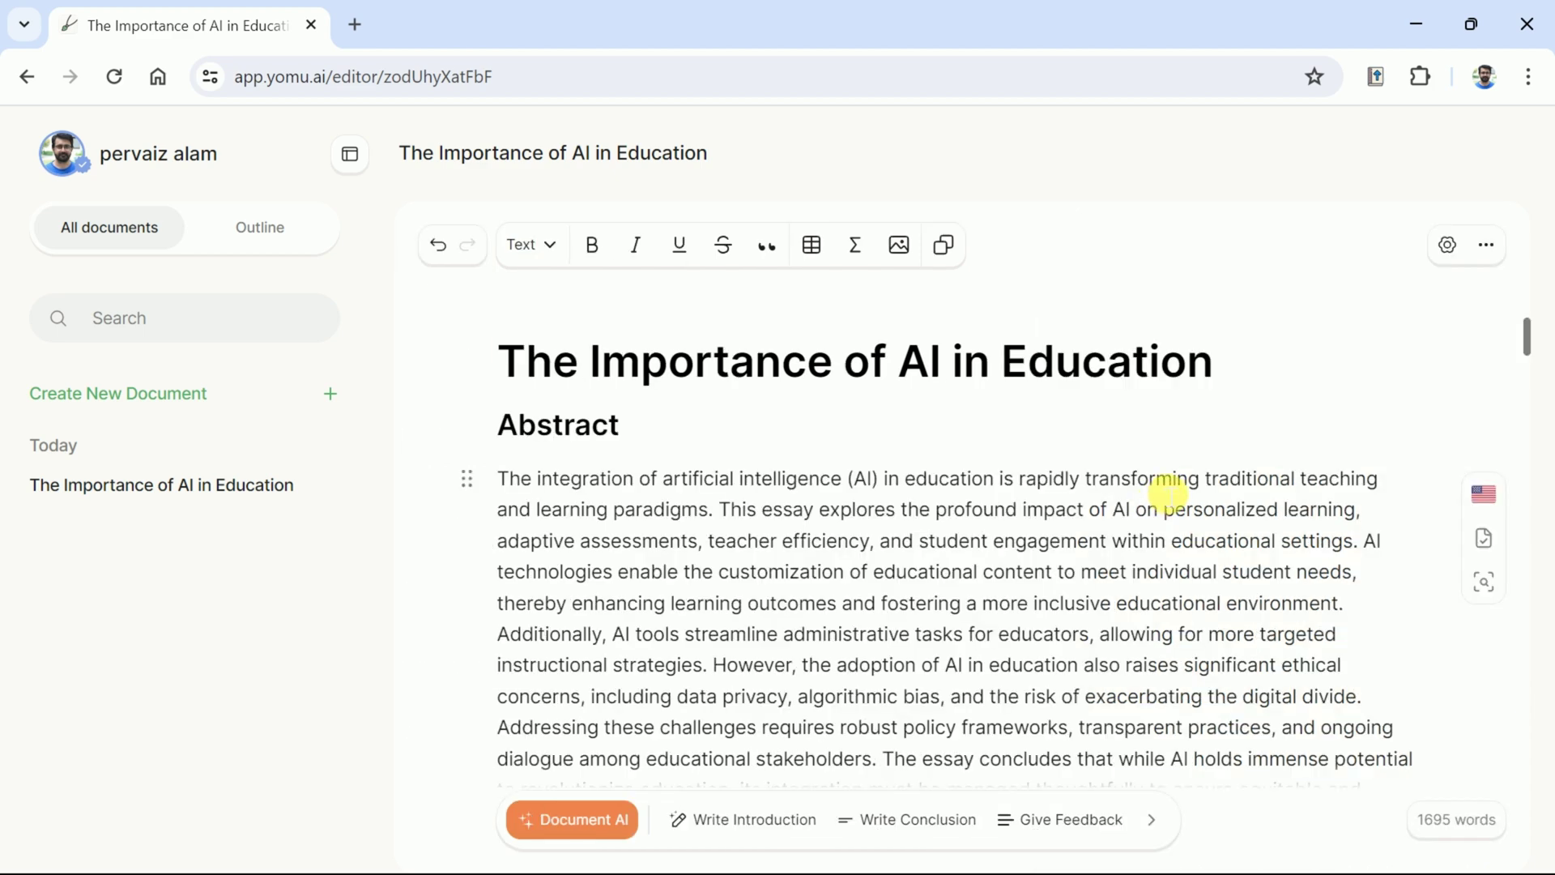
Step: Run a plagiarism scan (4.00% similarity, 6 sources), review the source cards, and close the results
{"action": "scroll", "coordinate": [1320, 573], "scroll_direction": "down", "scroll_amount": 2}
{"action": "scroll", "coordinate": [1319, 577], "scroll_direction": "up", "scroll_amount": 1}
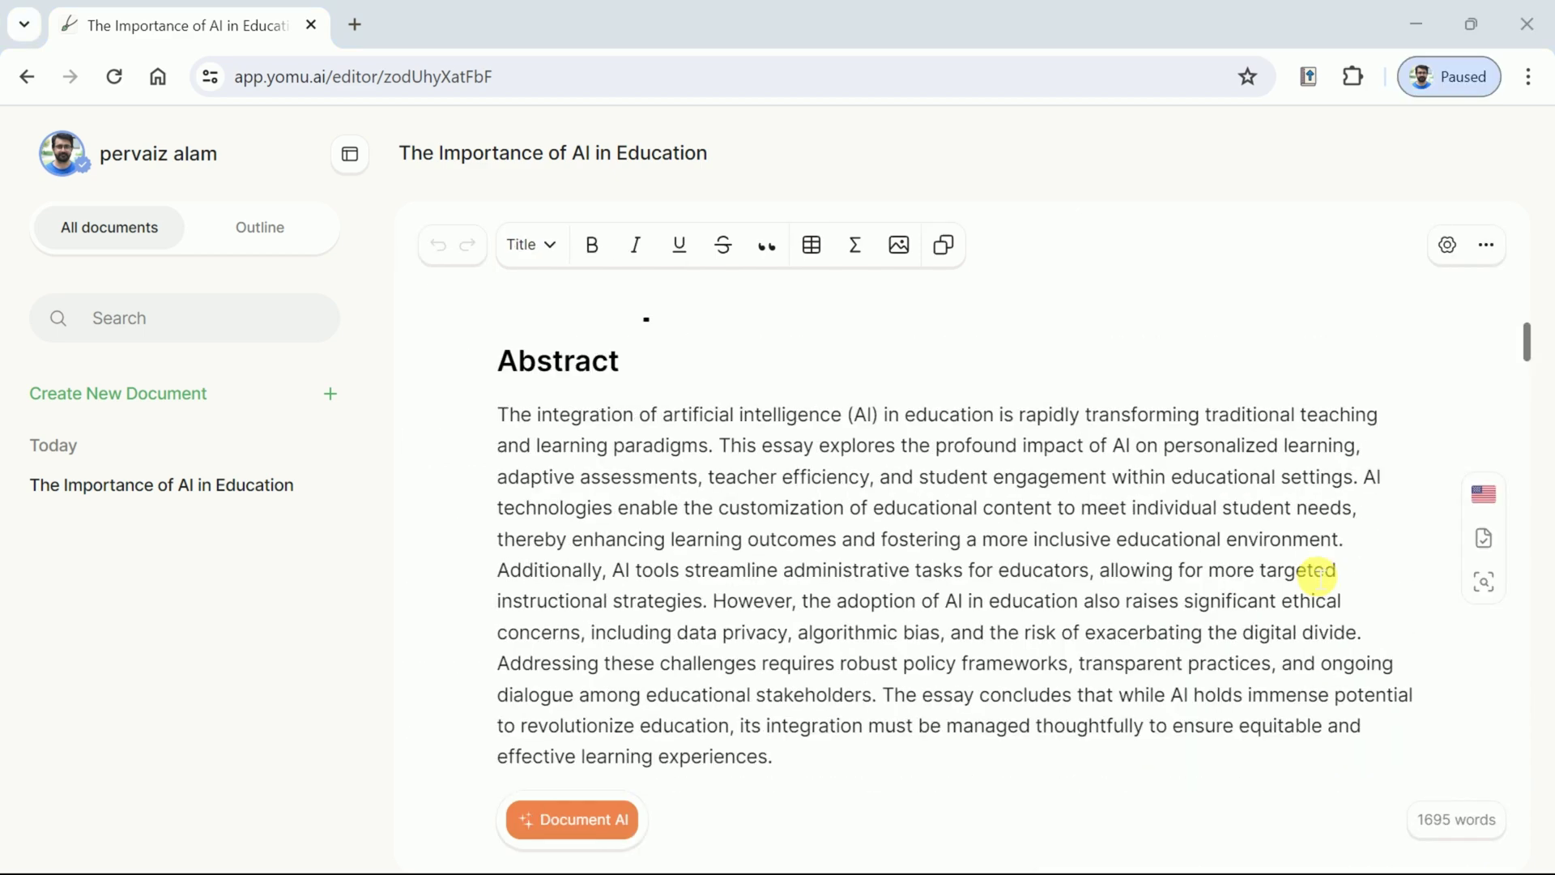
{"action": "scroll", "coordinate": [1317, 575], "scroll_direction": "down", "scroll_amount": 6}
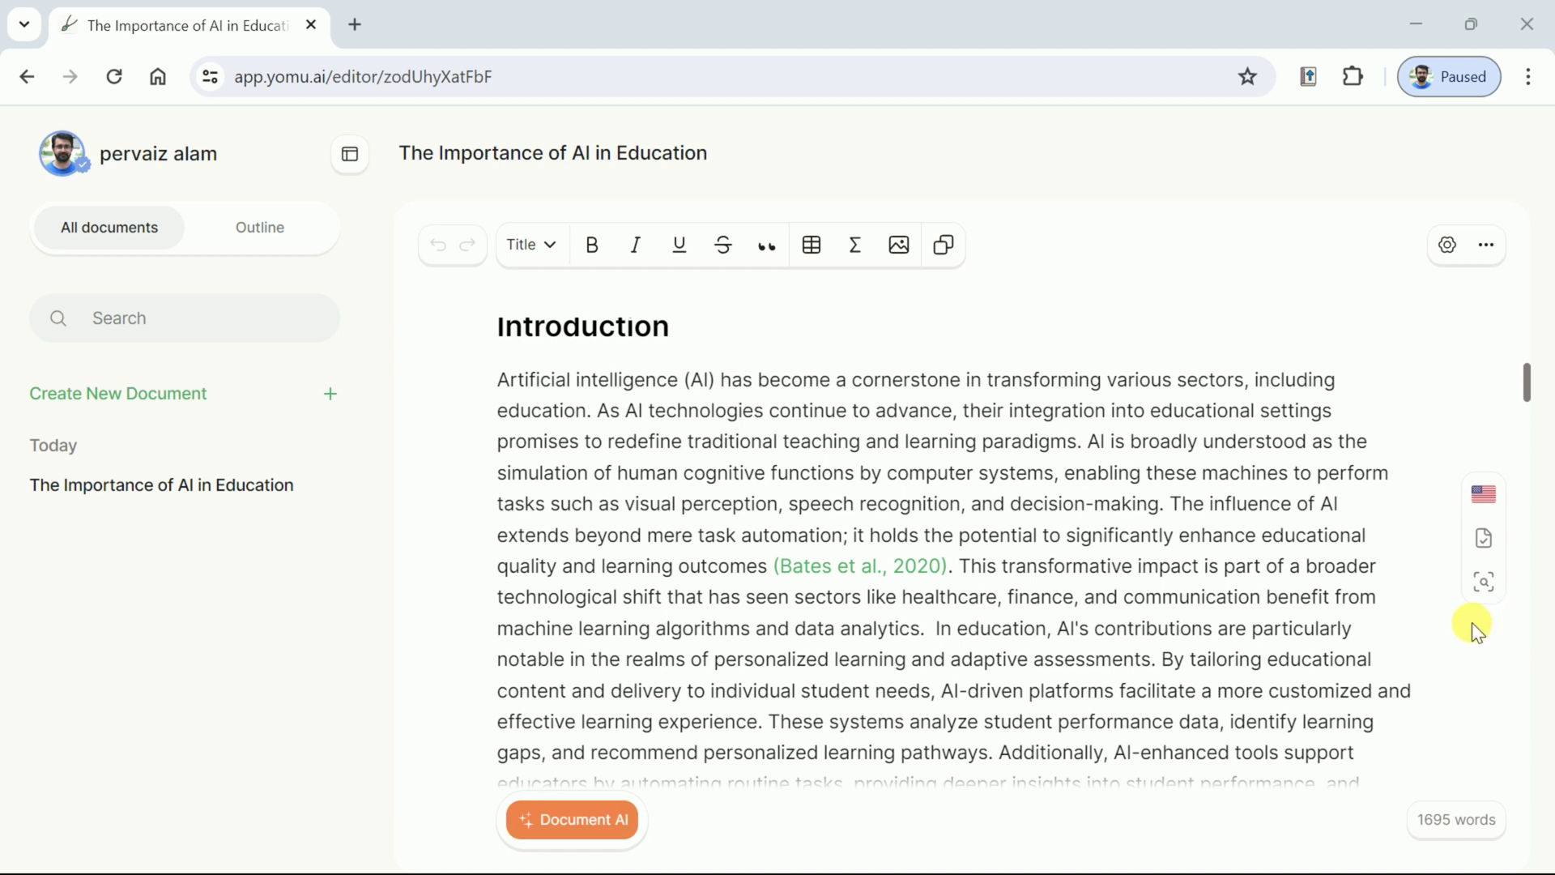
{"action": "left_click", "coordinate": [1490, 585]}
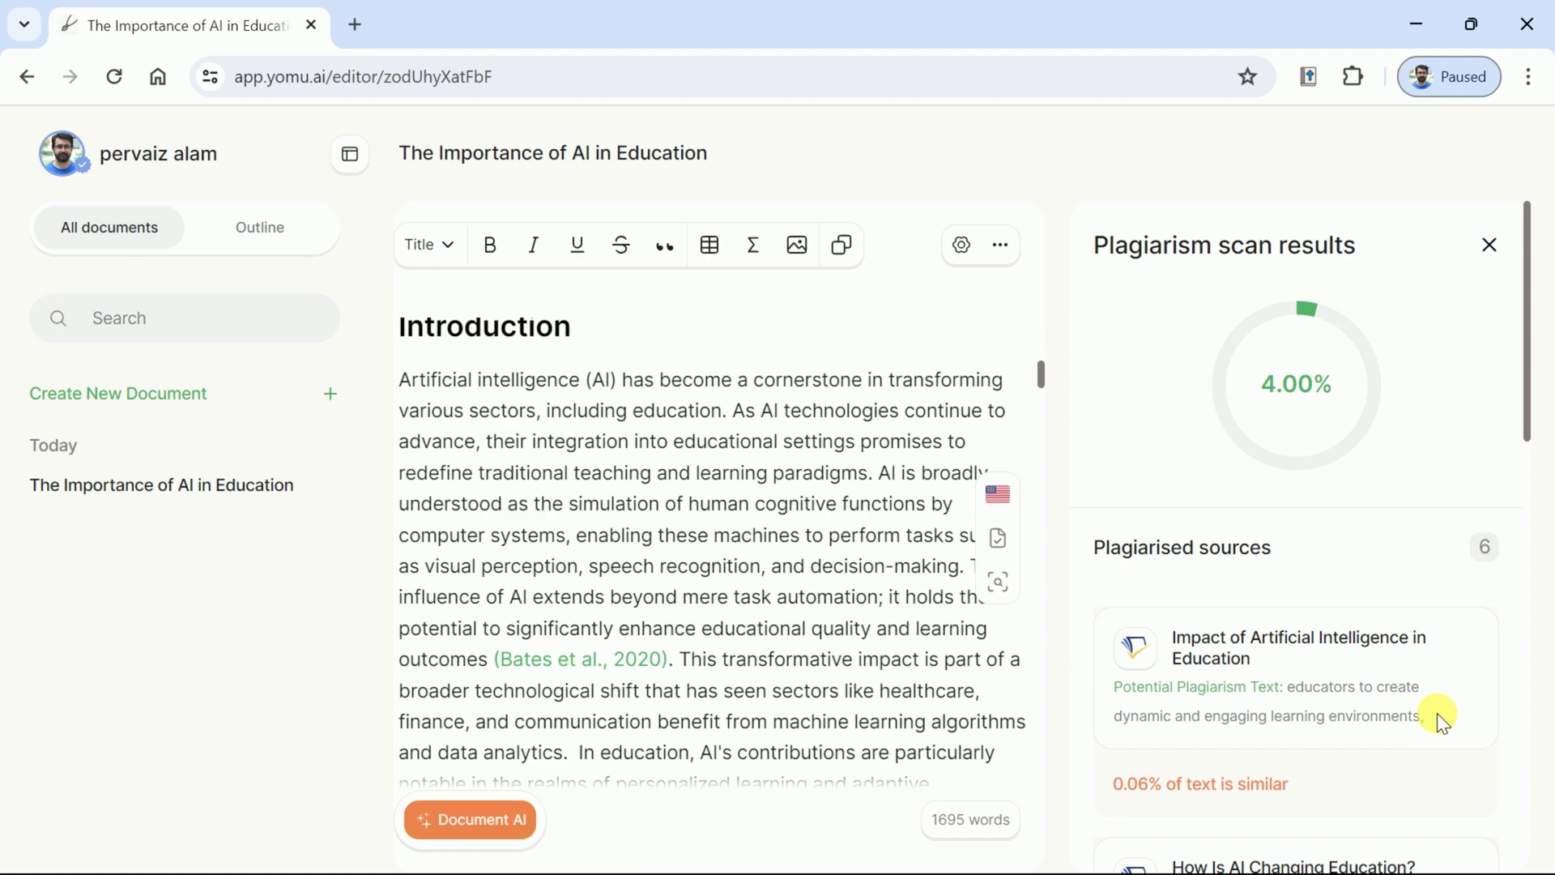
{"action": "scroll", "coordinate": [1438, 717], "scroll_direction": "down", "scroll_amount": 5}
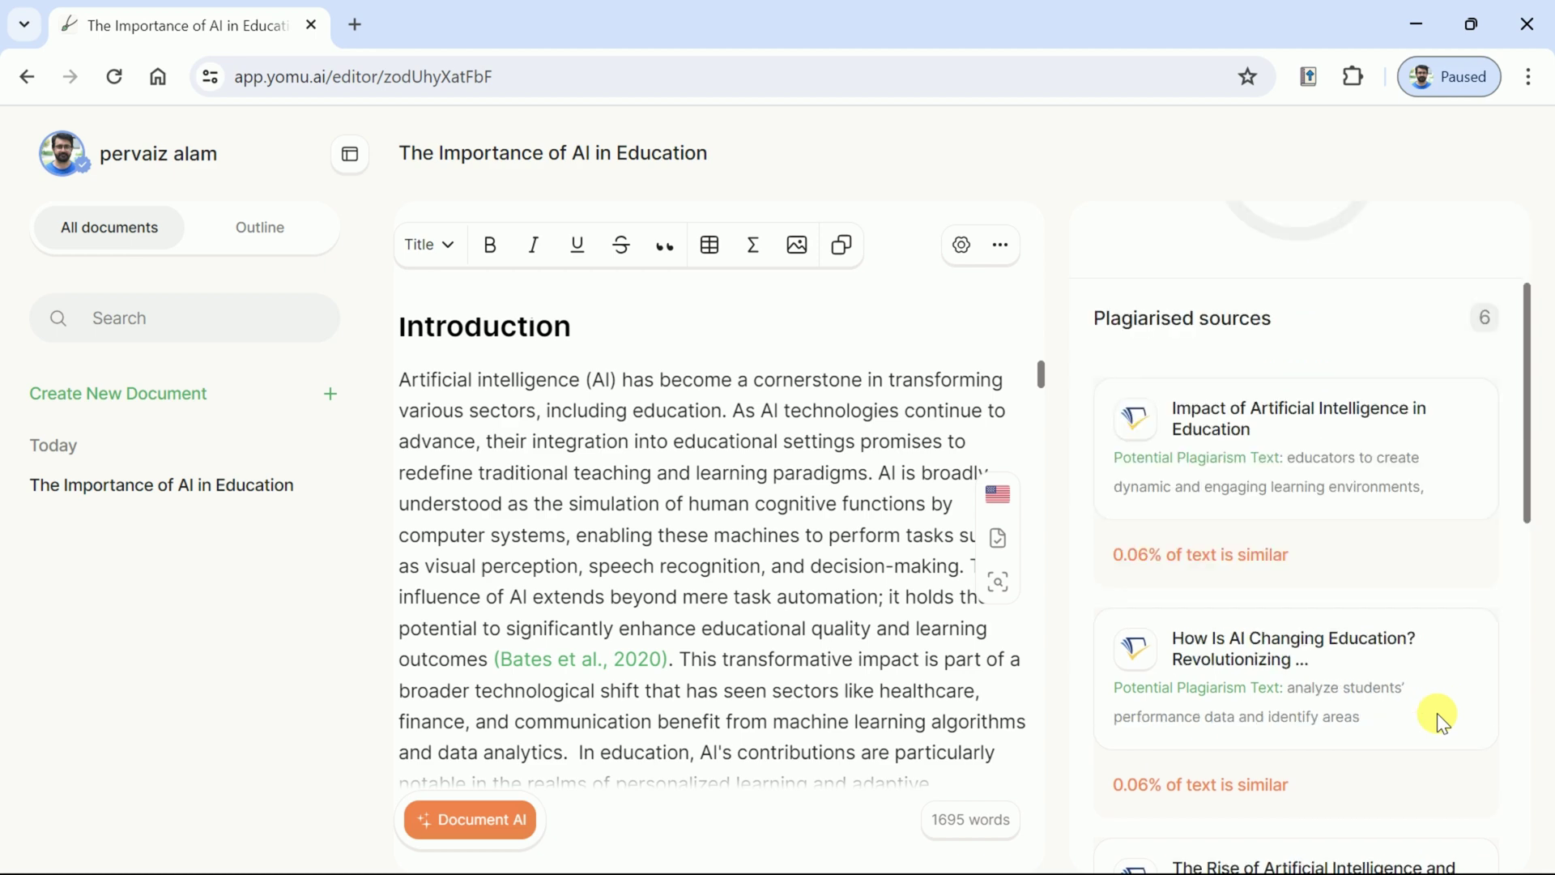
{"action": "scroll", "coordinate": [1436, 713], "scroll_direction": "down", "scroll_amount": 5}
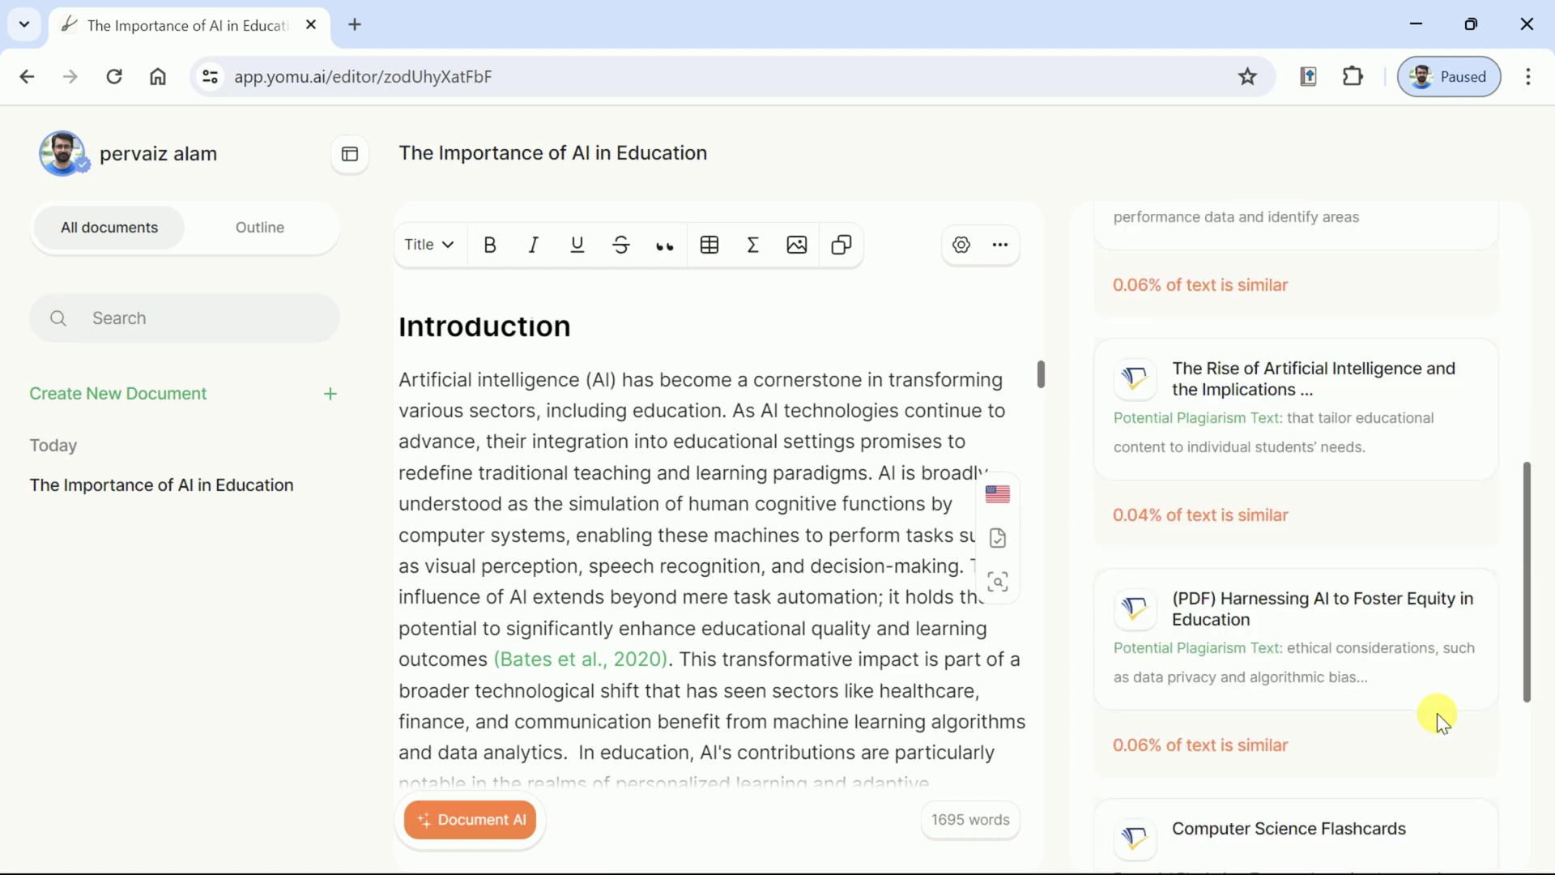
{"action": "scroll", "coordinate": [1436, 713], "scroll_direction": "down", "scroll_amount": 5}
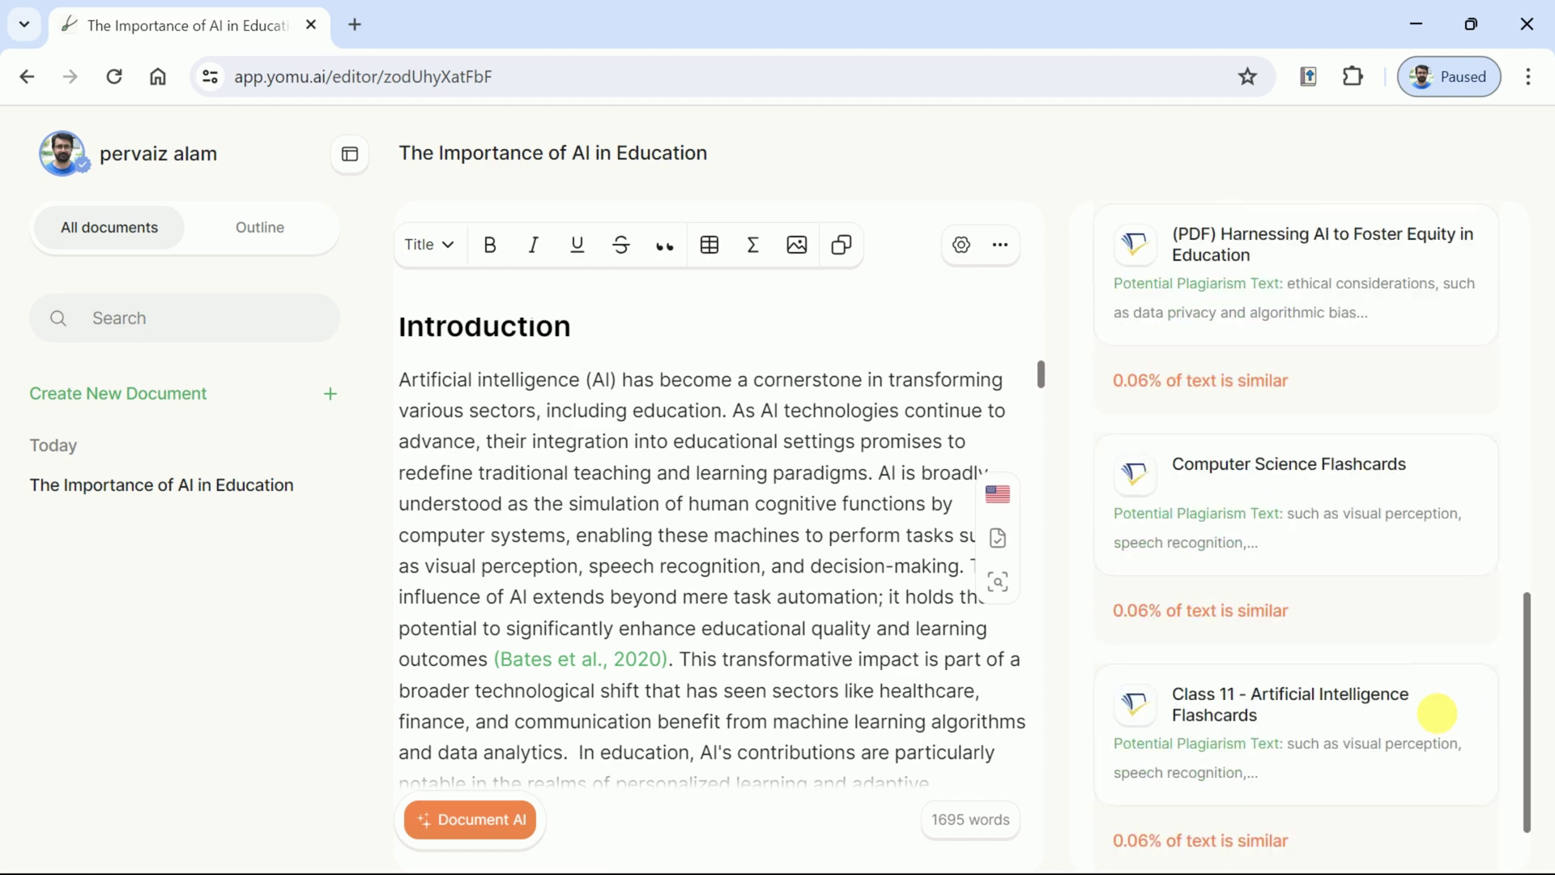
{"action": "scroll", "coordinate": [1447, 723], "scroll_direction": "down", "scroll_amount": 2}
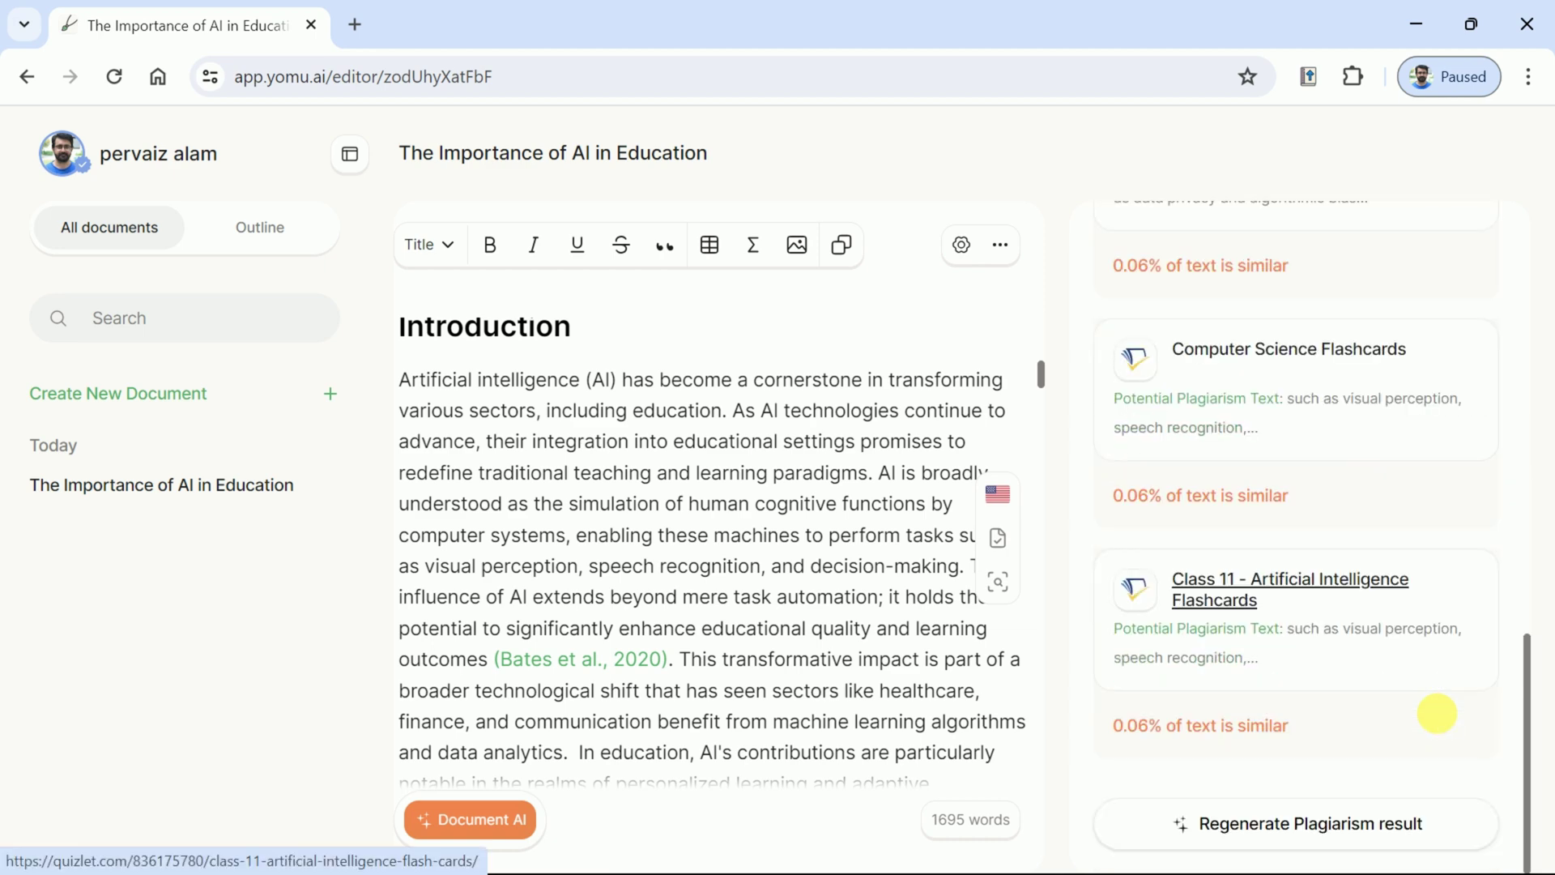
{"action": "scroll", "coordinate": [1437, 713], "scroll_direction": "up", "scroll_amount": 4}
{"action": "scroll", "coordinate": [1437, 713], "scroll_direction": "up", "scroll_amount": 1}
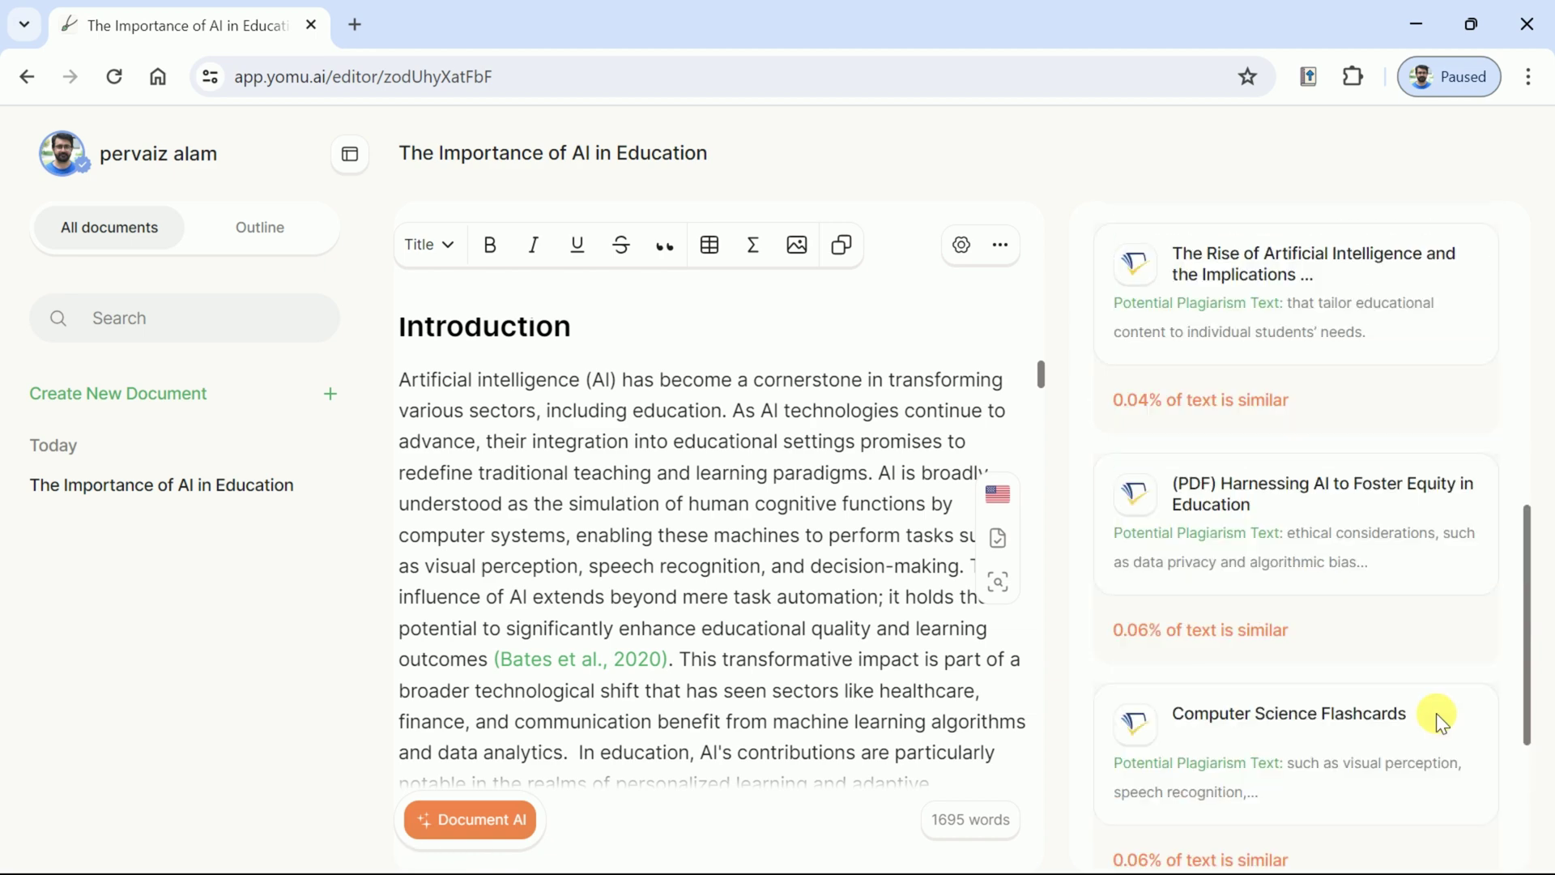
{"action": "scroll", "coordinate": [1434, 713], "scroll_direction": "up", "scroll_amount": 5}
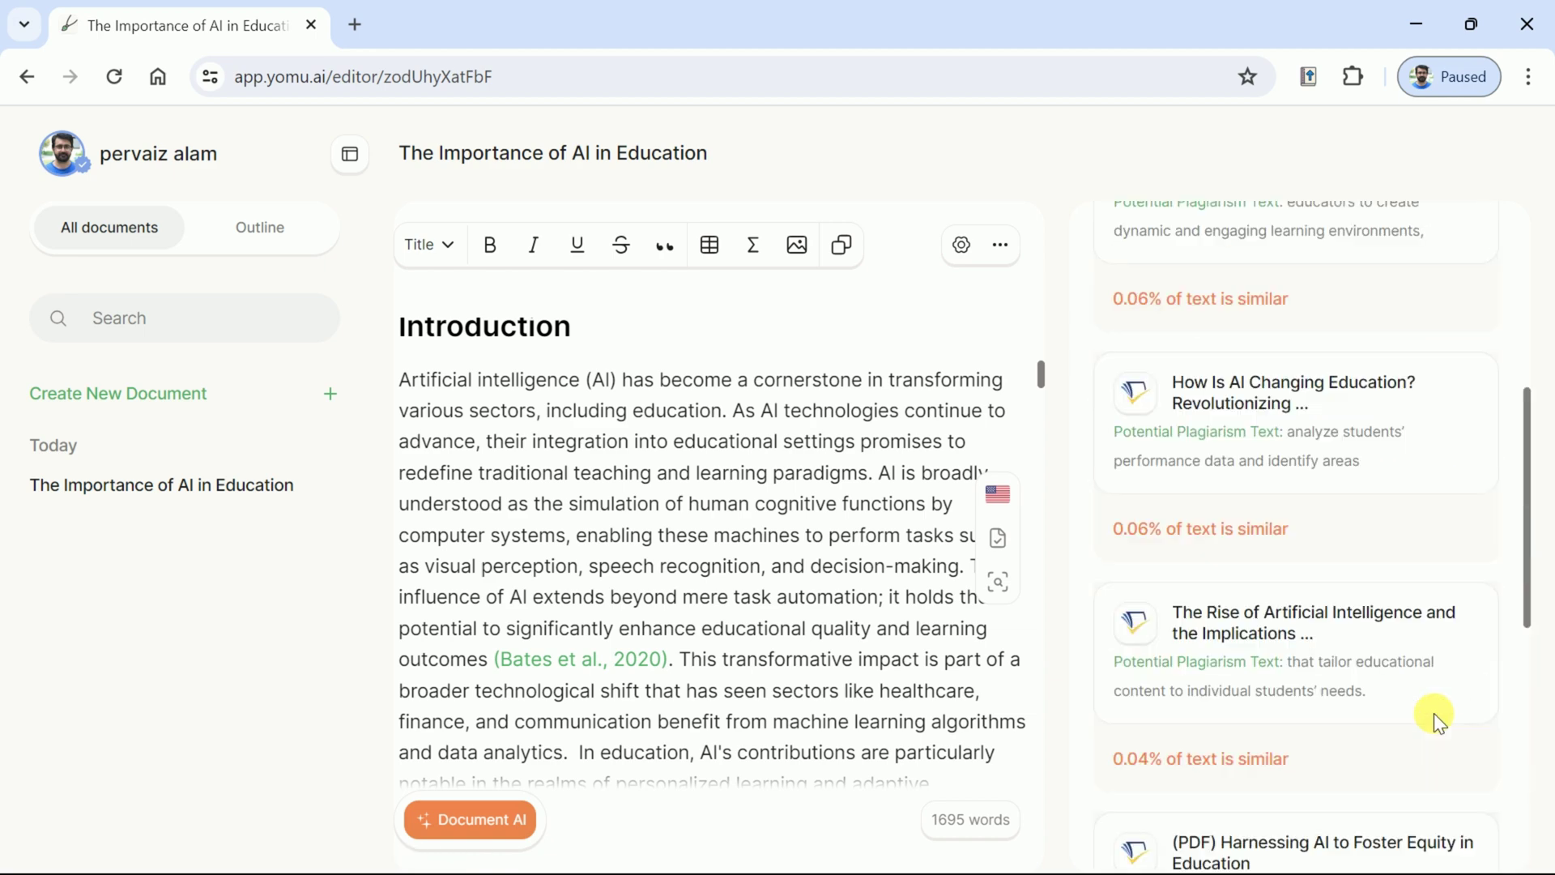
{"action": "left_click", "coordinate": [1168, 492]}
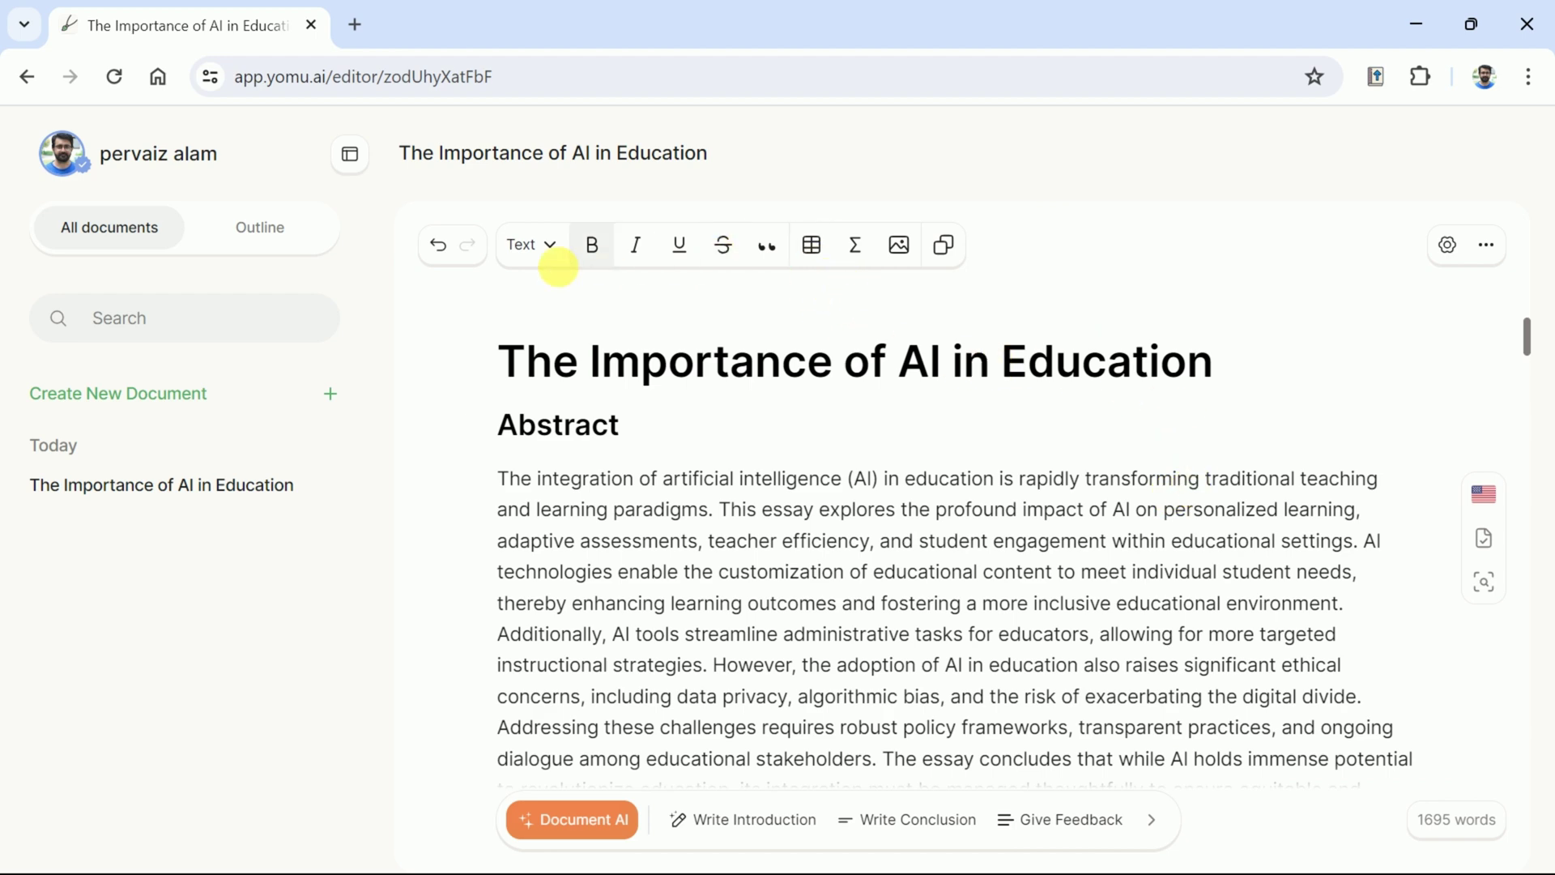
Step: Export the essay as MS Word (.docx) and open it in Word with editing enabled
{"action": "left_click", "coordinate": [1500, 241]}
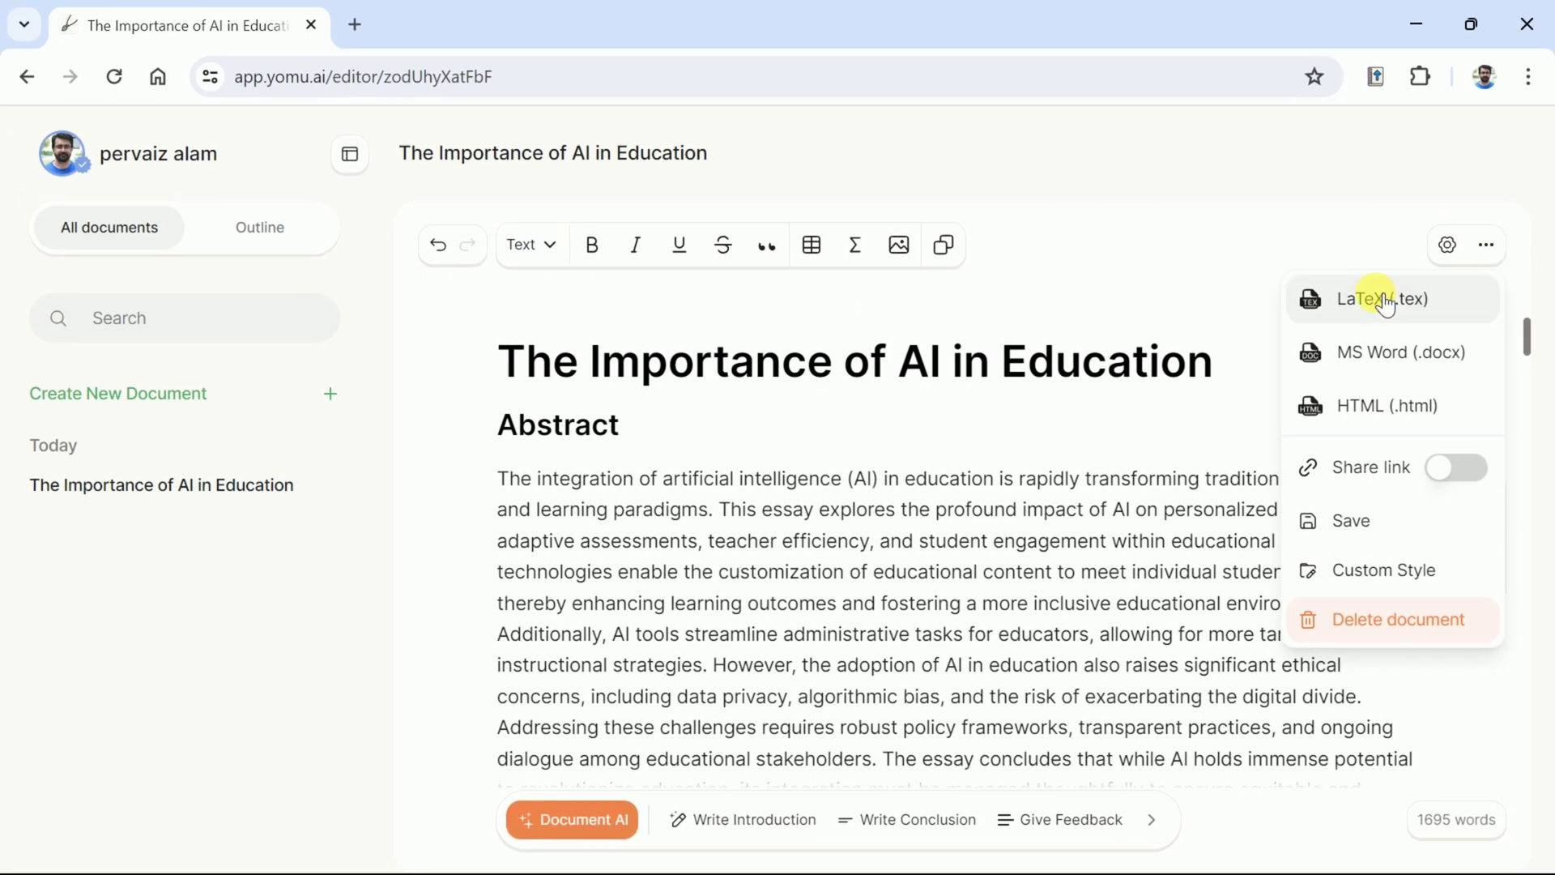
{"action": "left_click", "coordinate": [1378, 364]}
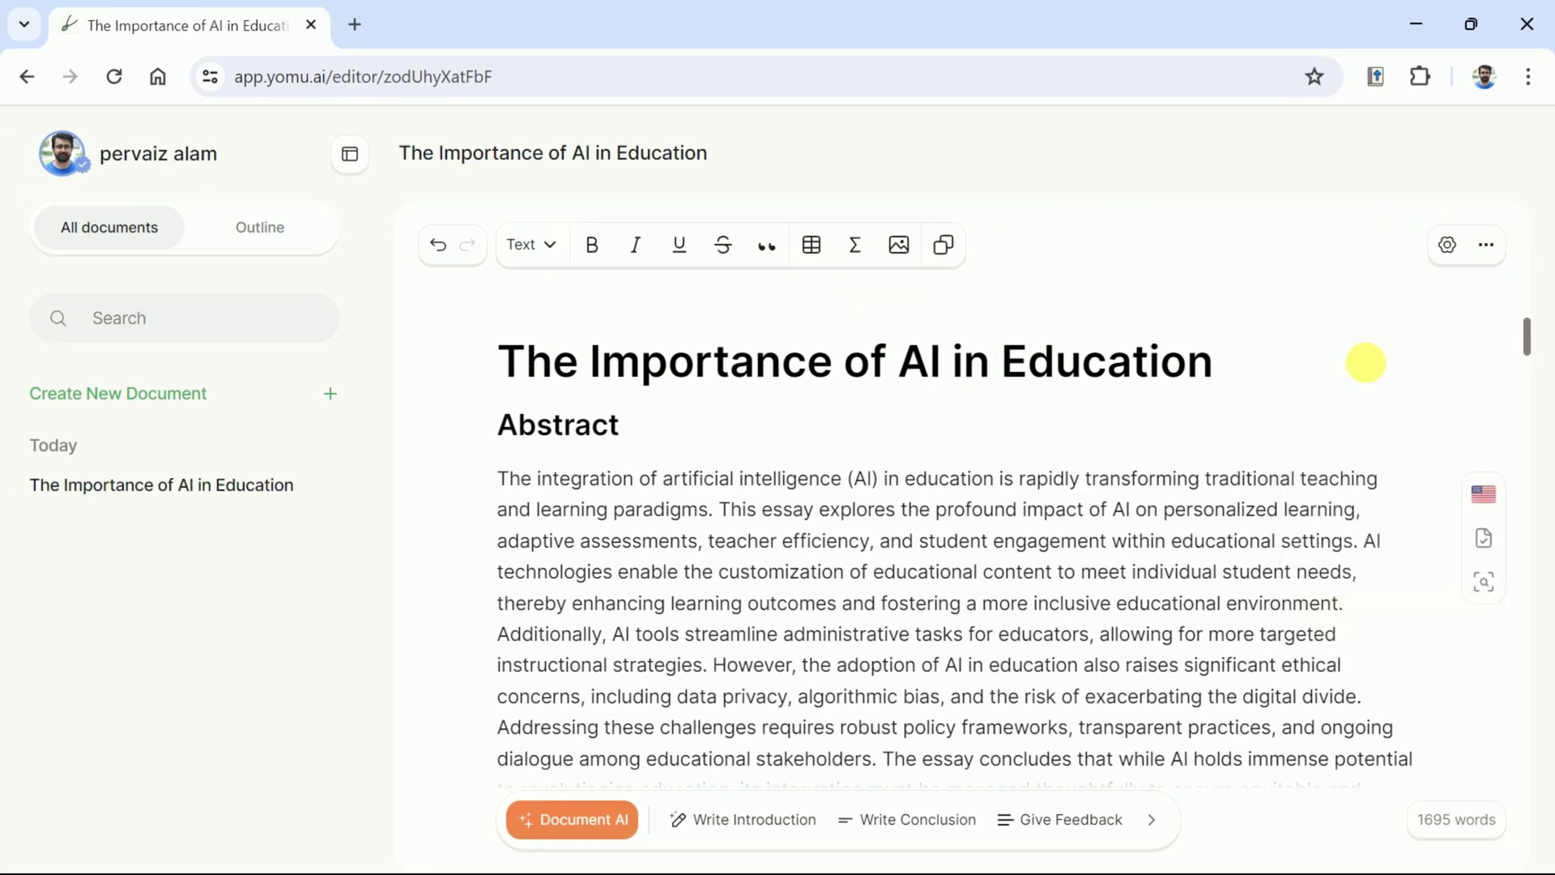
{"action": "left_click", "coordinate": [1414, 136]}
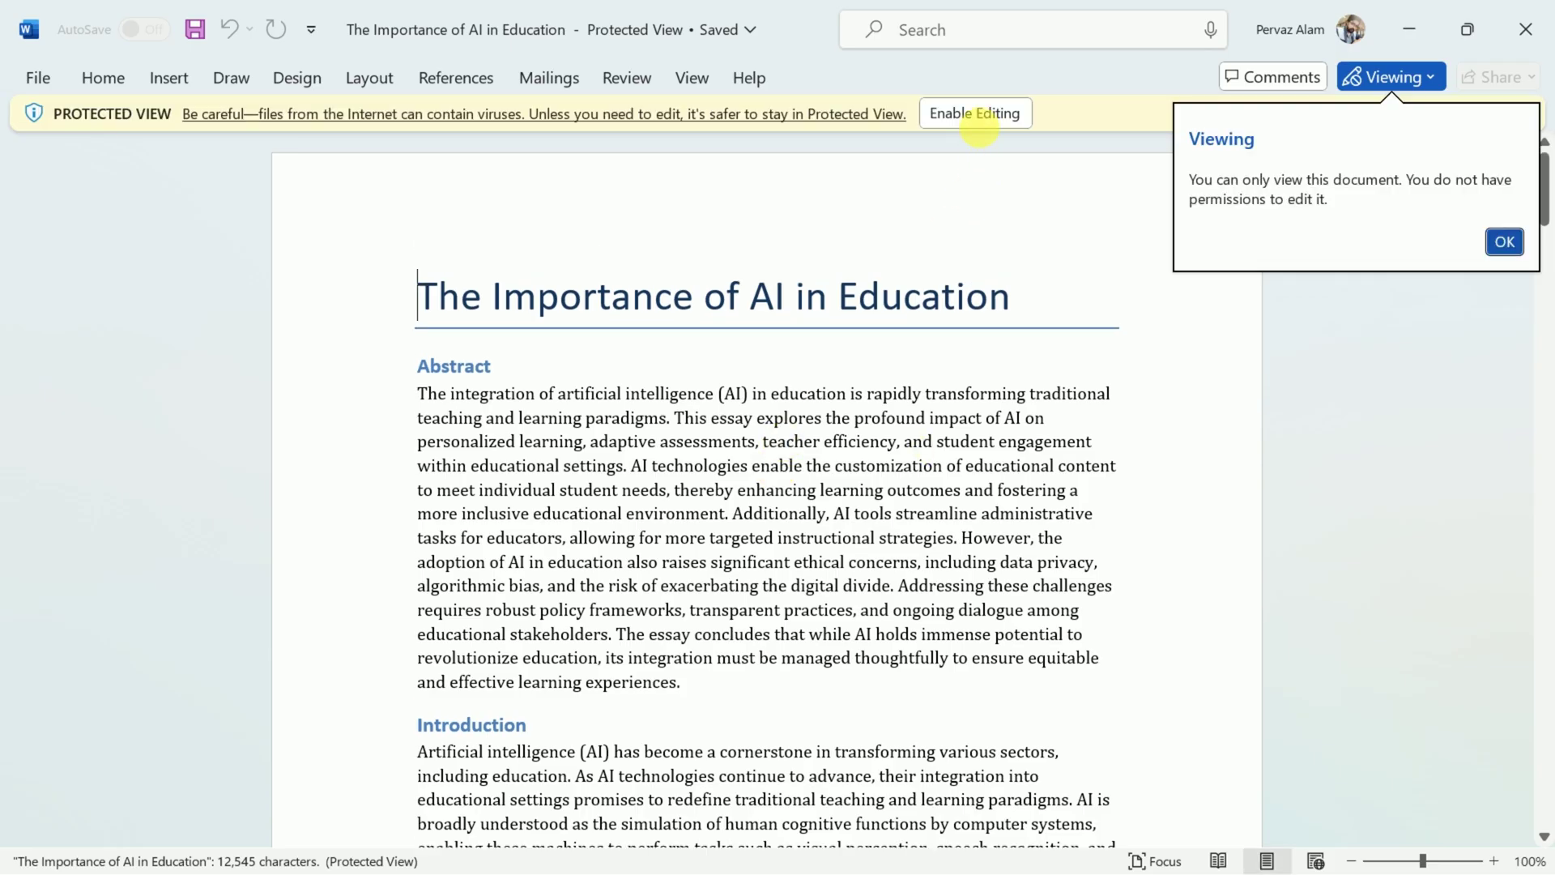
{"action": "left_click", "coordinate": [982, 114]}
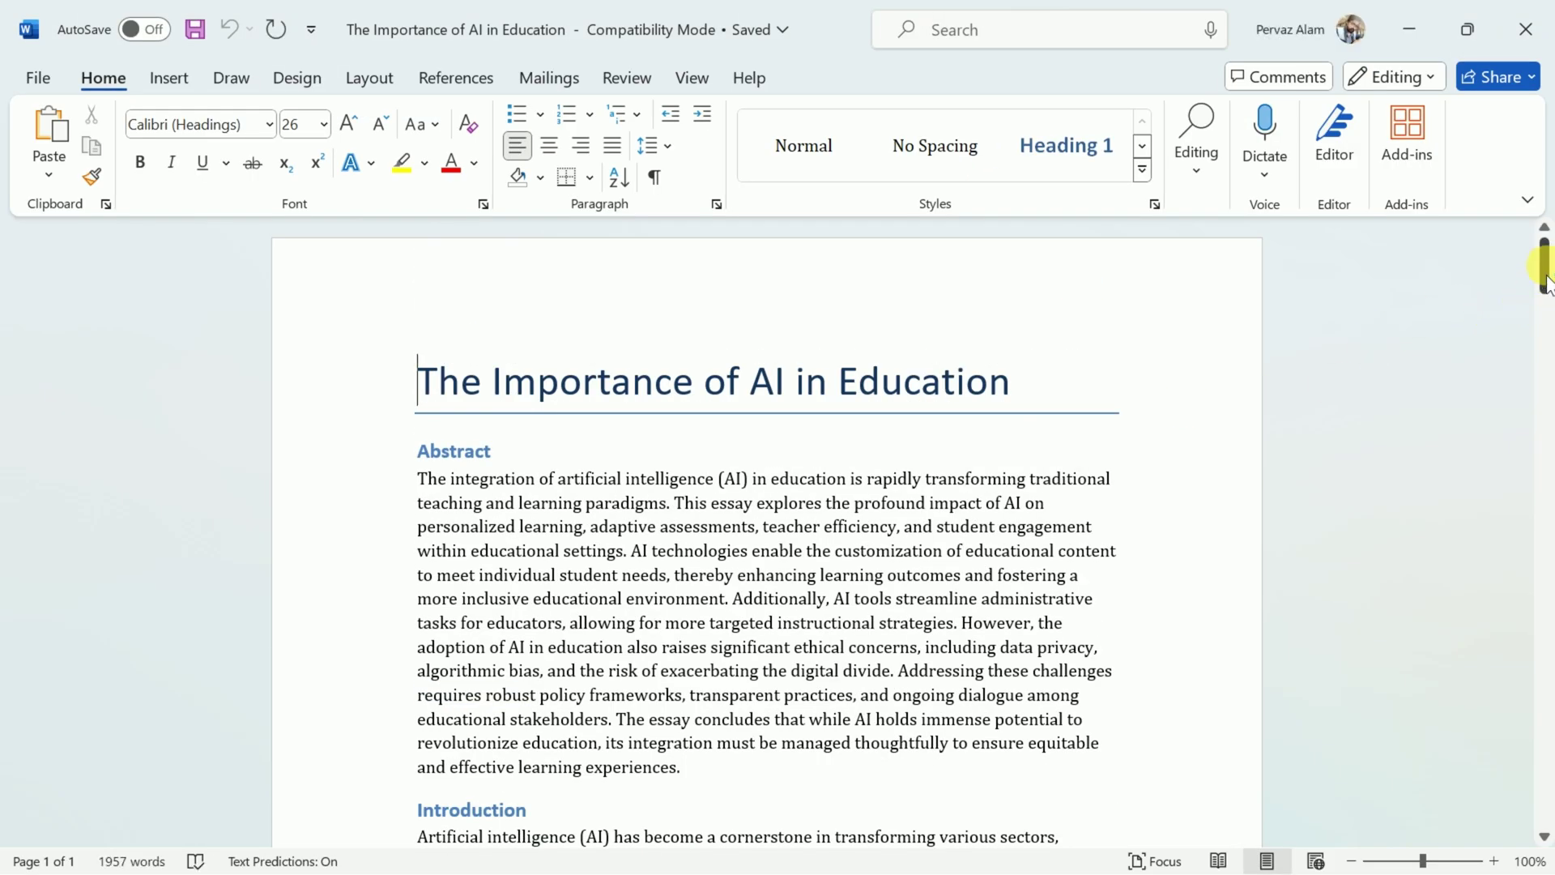
{"action": "left_click_drag", "start_coordinate": [1543, 268], "coordinate": [1543, 320]}
{"action": "scroll", "coordinate": [1544, 324], "scroll_direction": "down", "scroll_amount": 10}
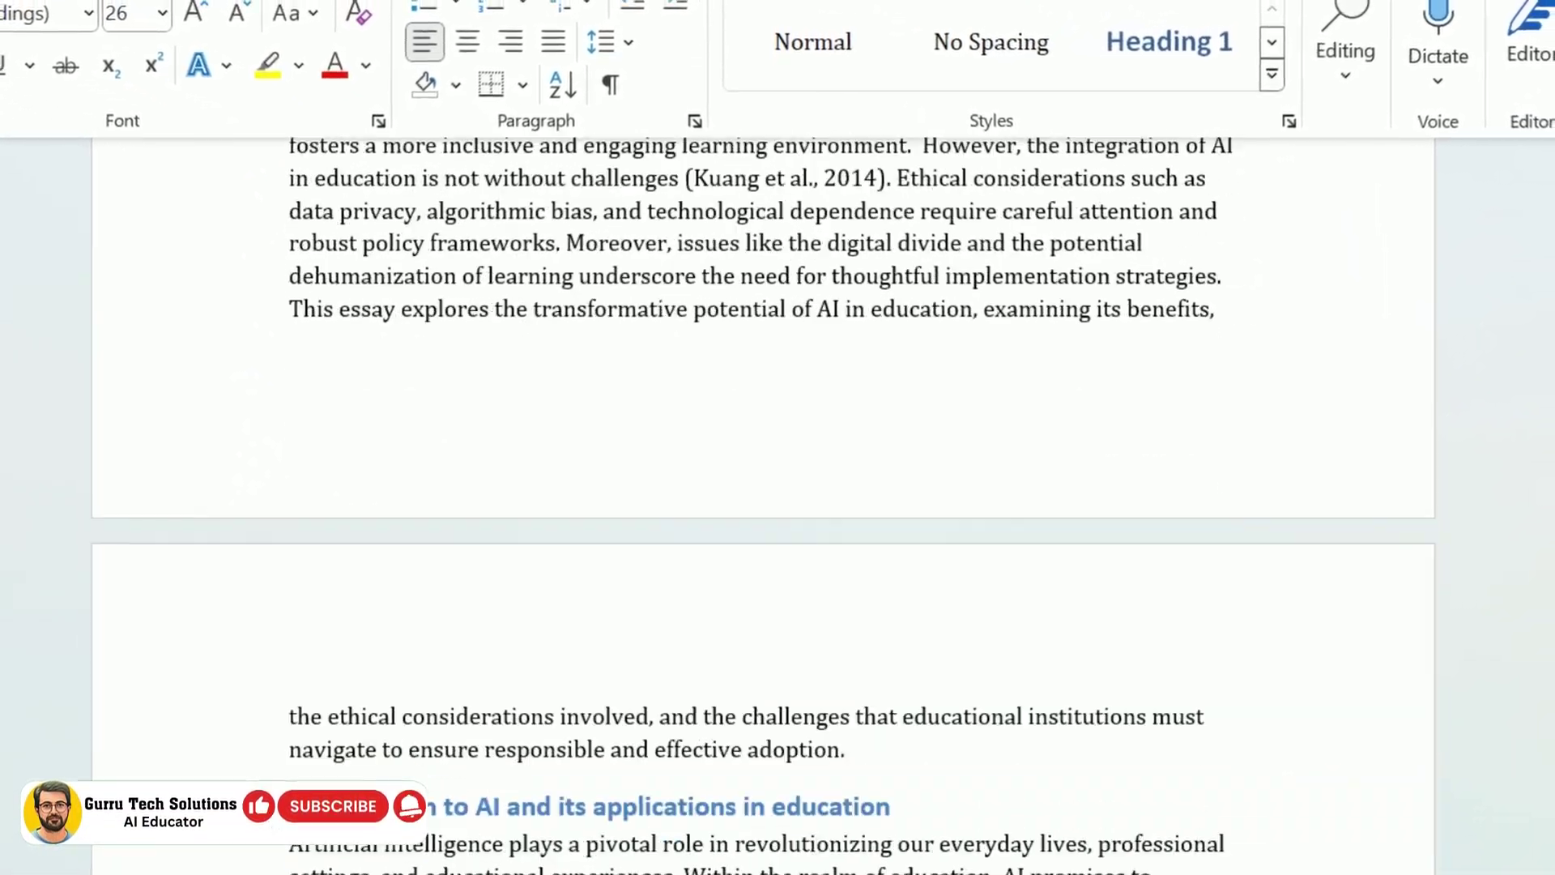
{"action": "scroll", "coordinate": [761, 502], "scroll_direction": "down", "scroll_amount": 15}
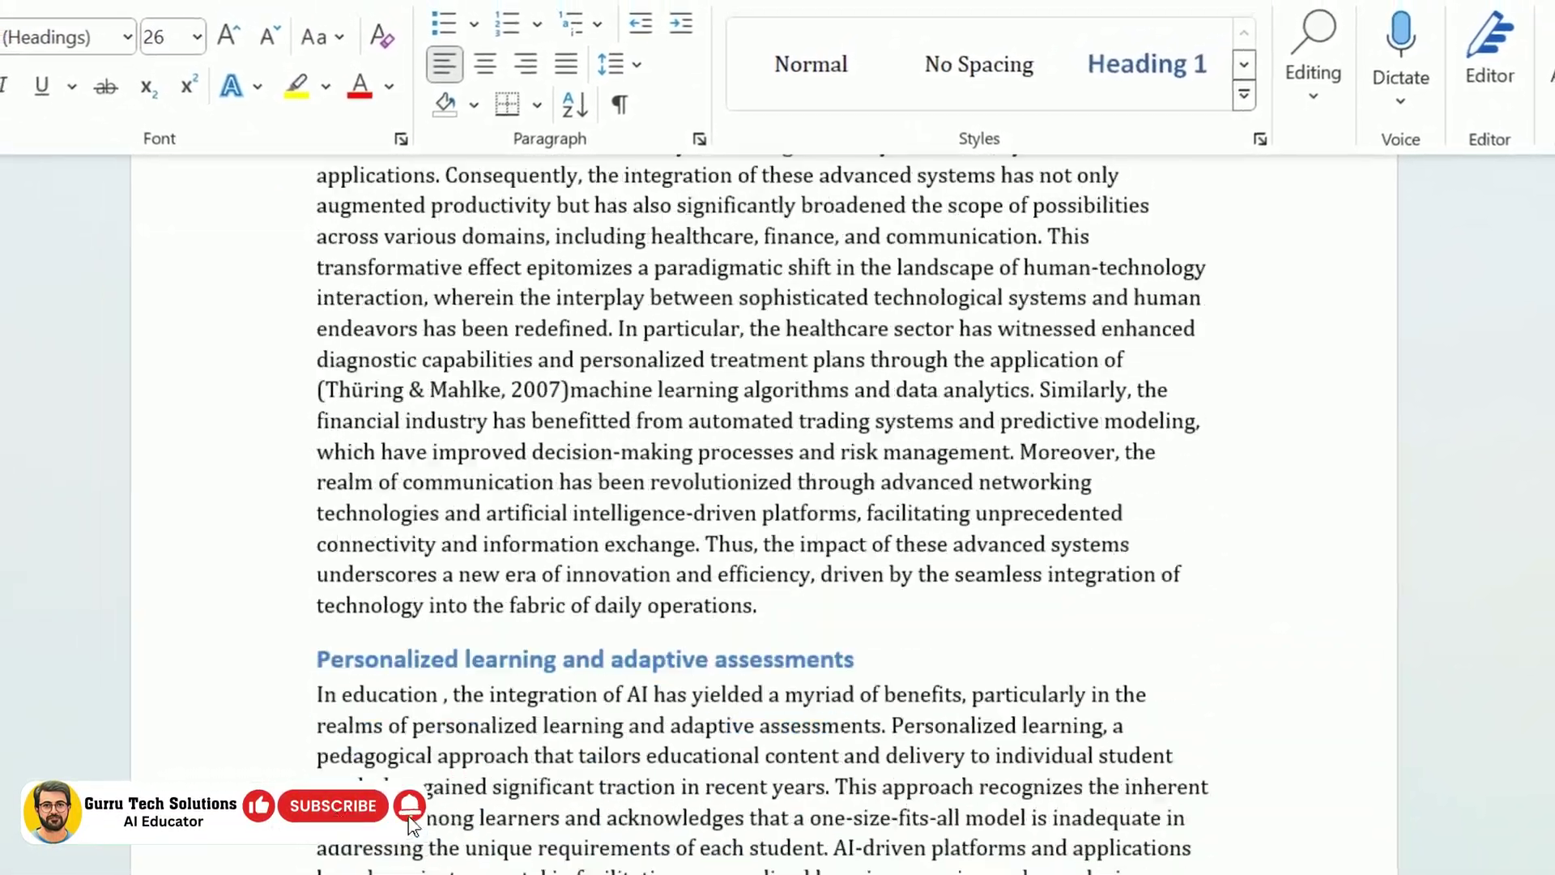
{"action": "scroll", "coordinate": [414, 828], "scroll_direction": "down", "scroll_amount": 10}
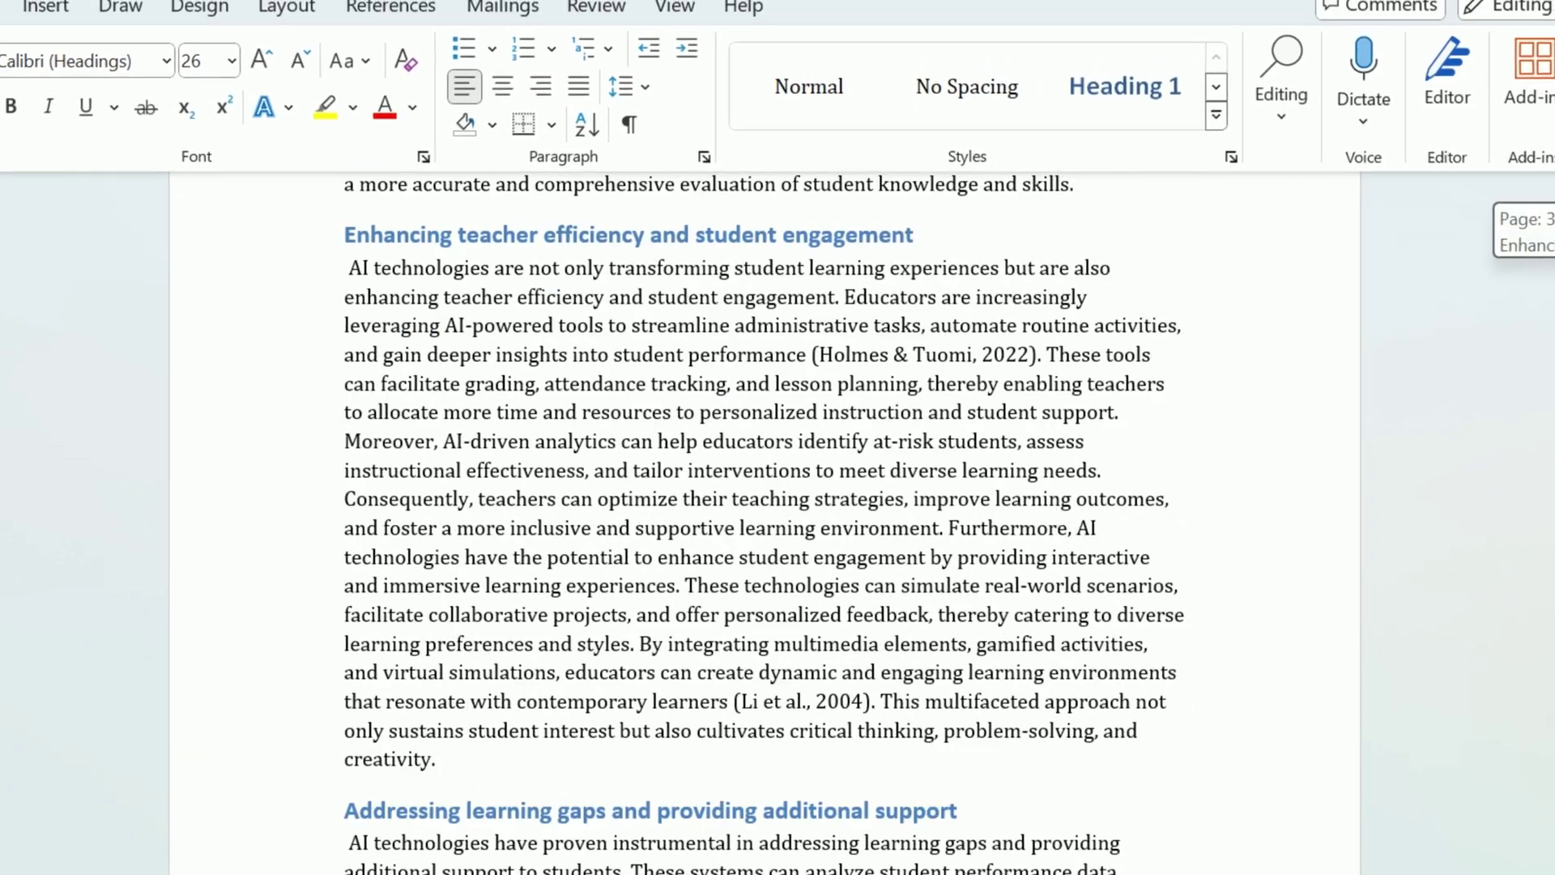
{"action": "scroll", "coordinate": [761, 519], "scroll_direction": "down", "scroll_amount": 15}
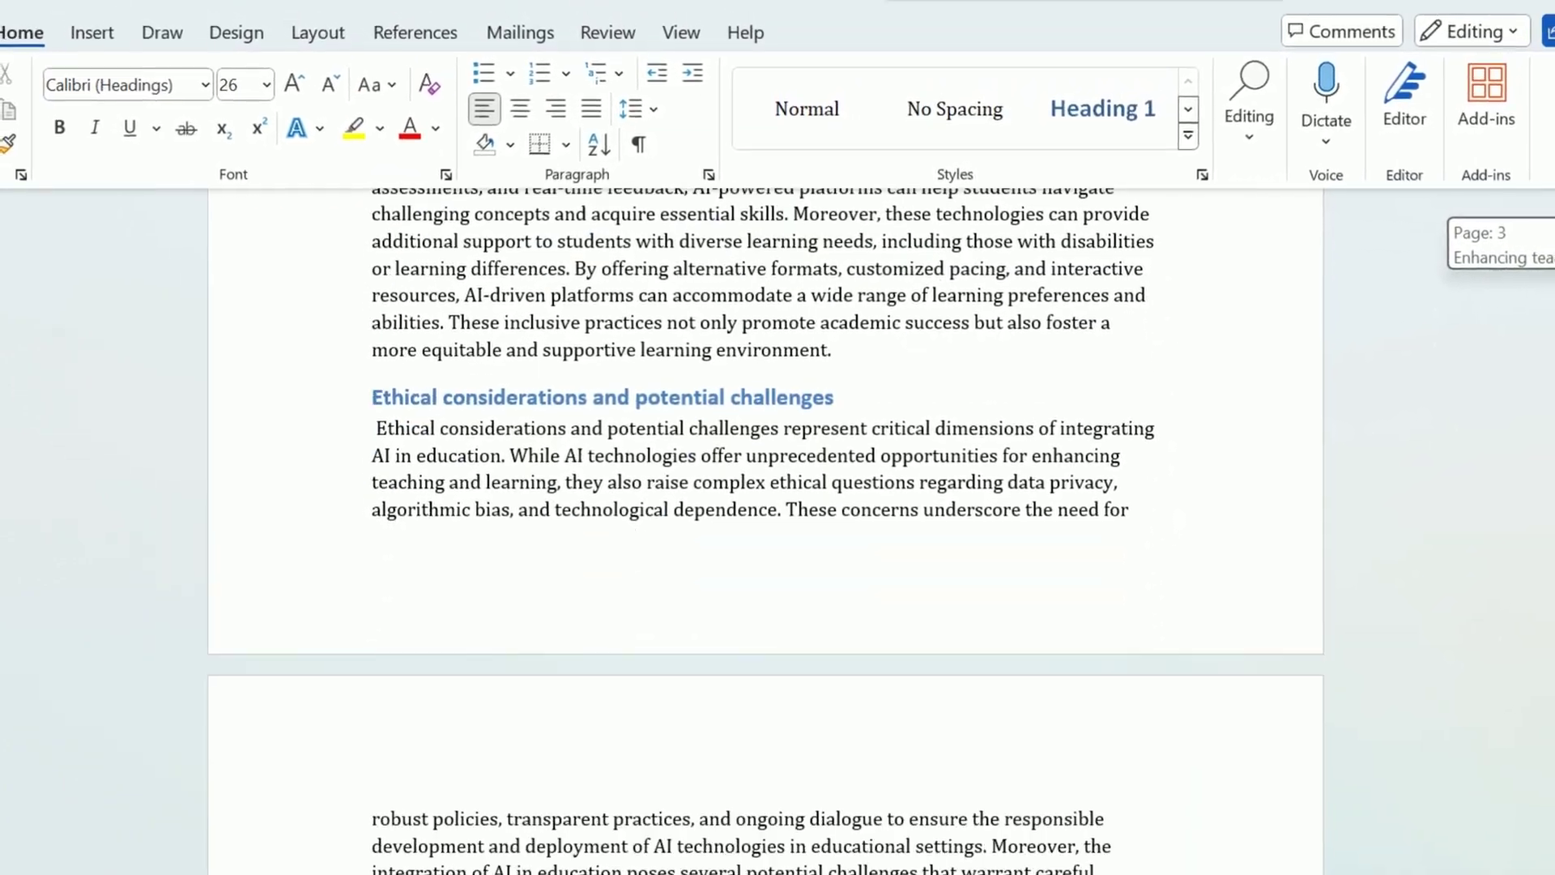
{"action": "scroll", "coordinate": [761, 519], "scroll_direction": "down", "scroll_amount": 15}
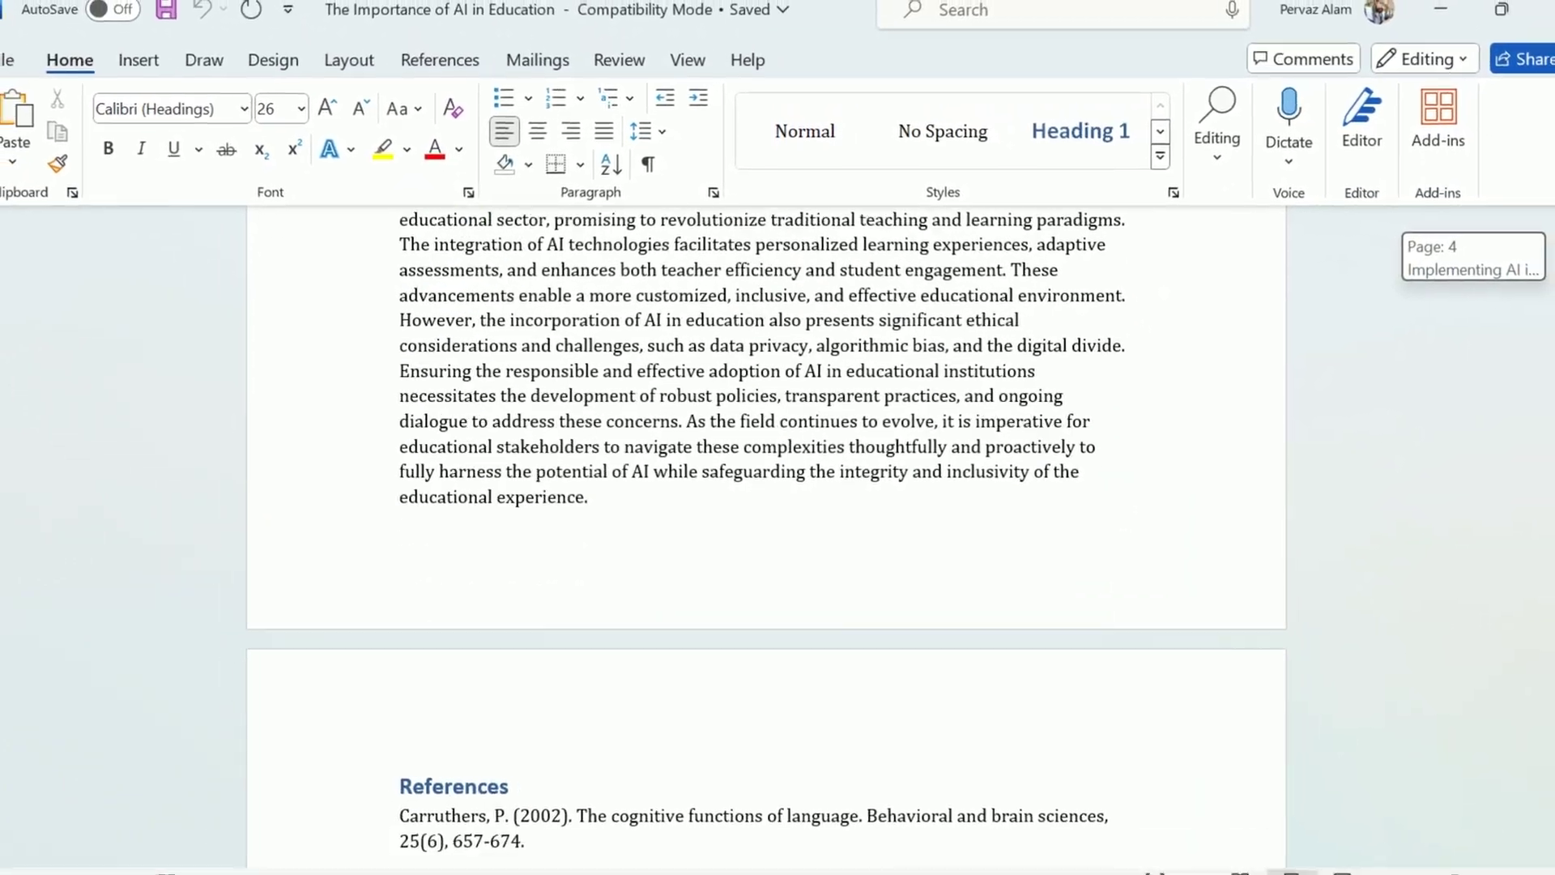
{"action": "left_click_drag", "start_coordinate": [1554, 486], "coordinate": [1541, 642]}
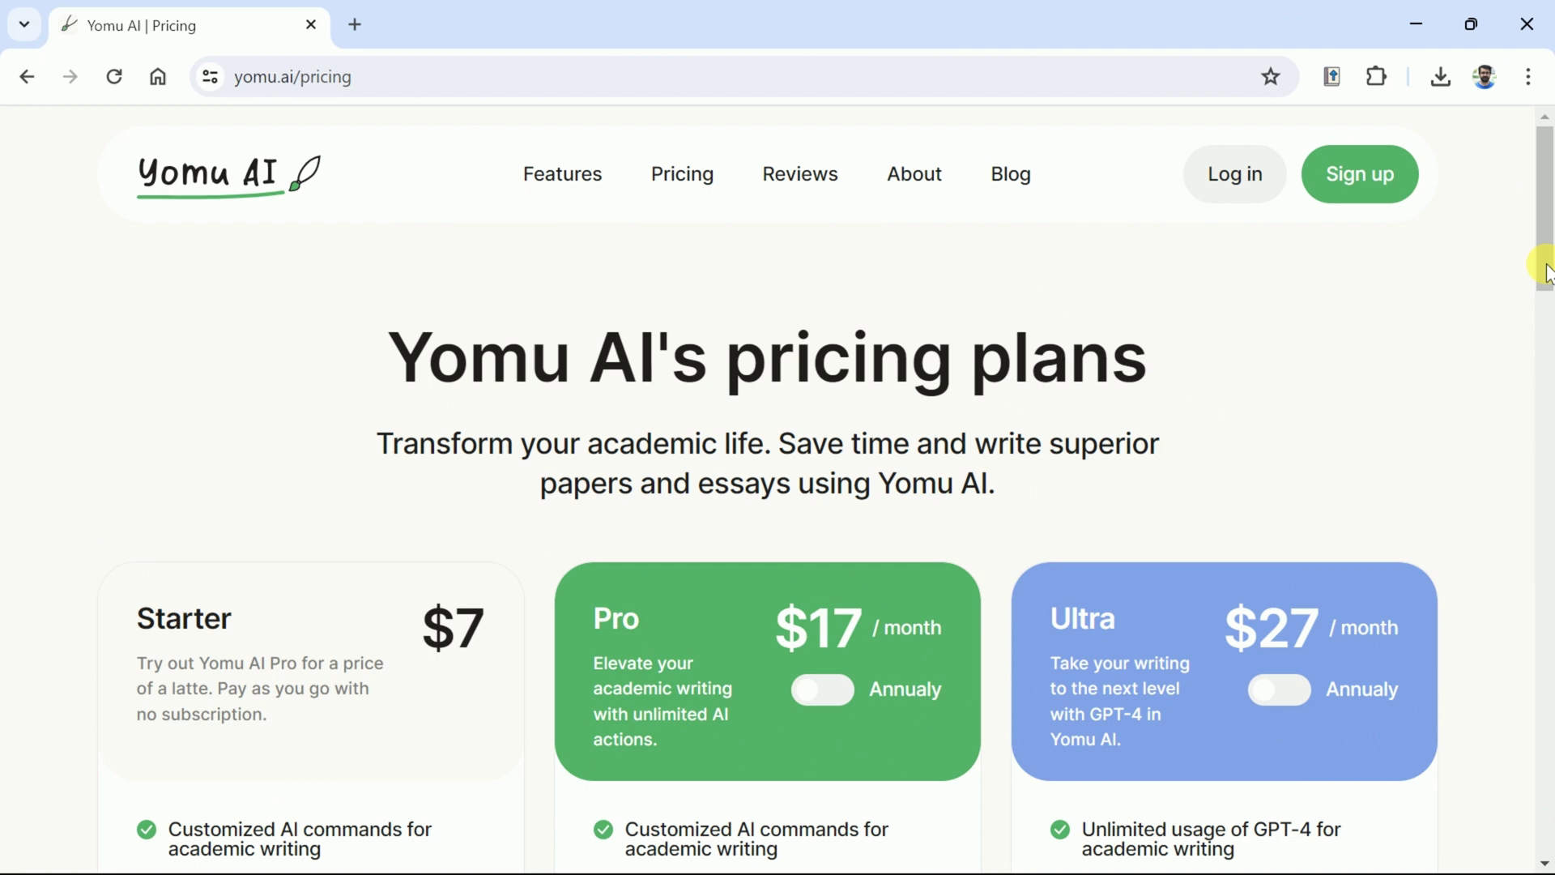
Step: Switch the Pro and Ultra plans to annual billing, showing $9/month and $16/month
{"action": "left_click_drag", "start_coordinate": [1547, 271], "coordinate": [1547, 352]}
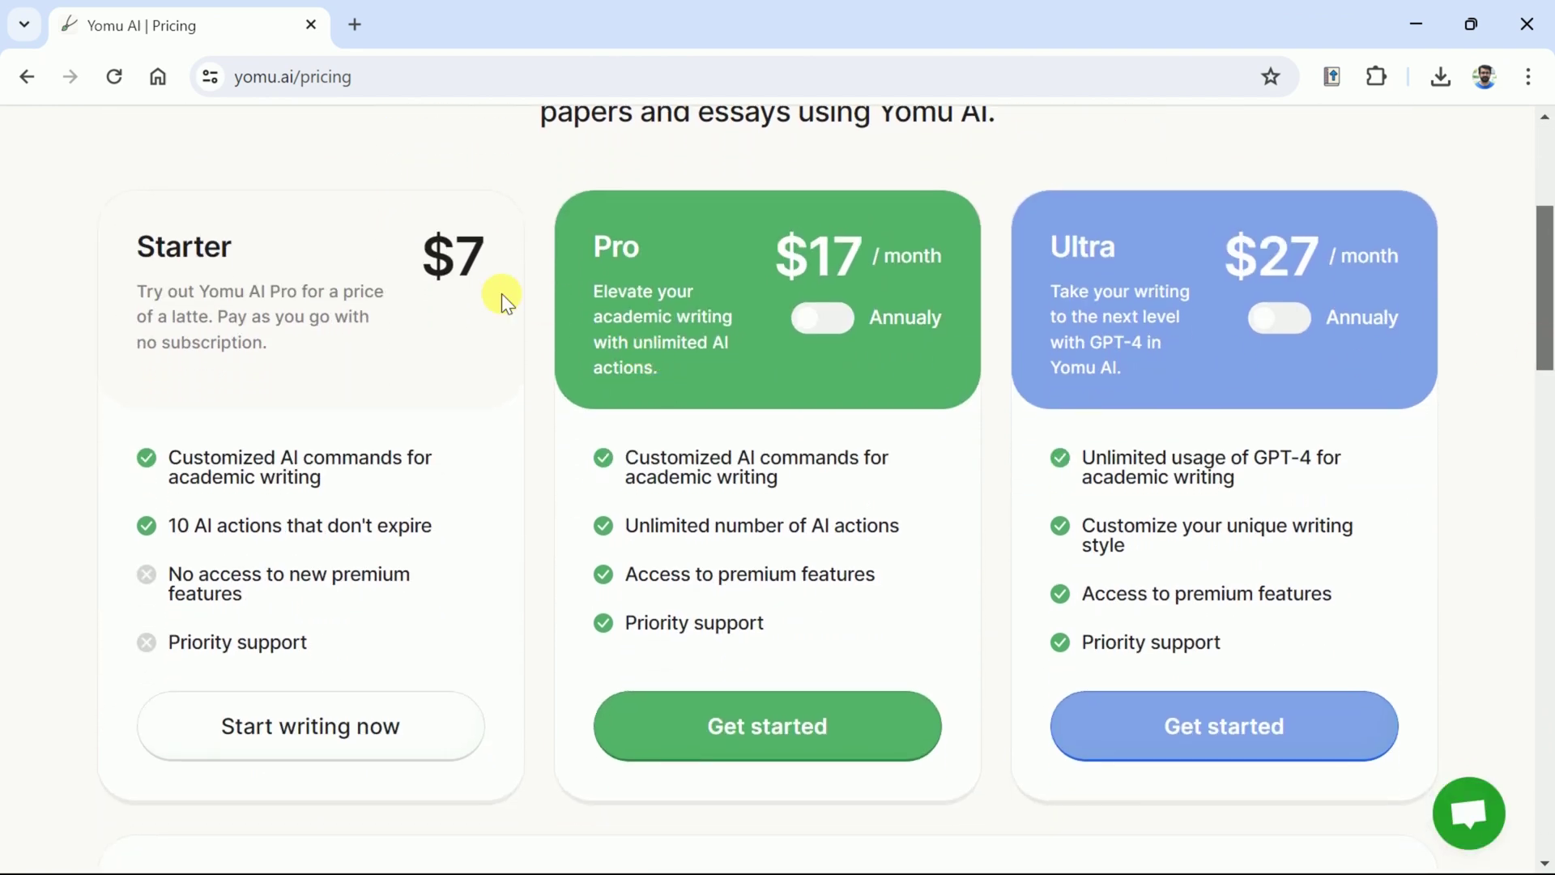
{"action": "left_click_drag", "start_coordinate": [479, 284], "coordinate": [423, 267]}
{"action": "scroll", "coordinate": [483, 300], "scroll_direction": "up", "scroll_amount": 3}
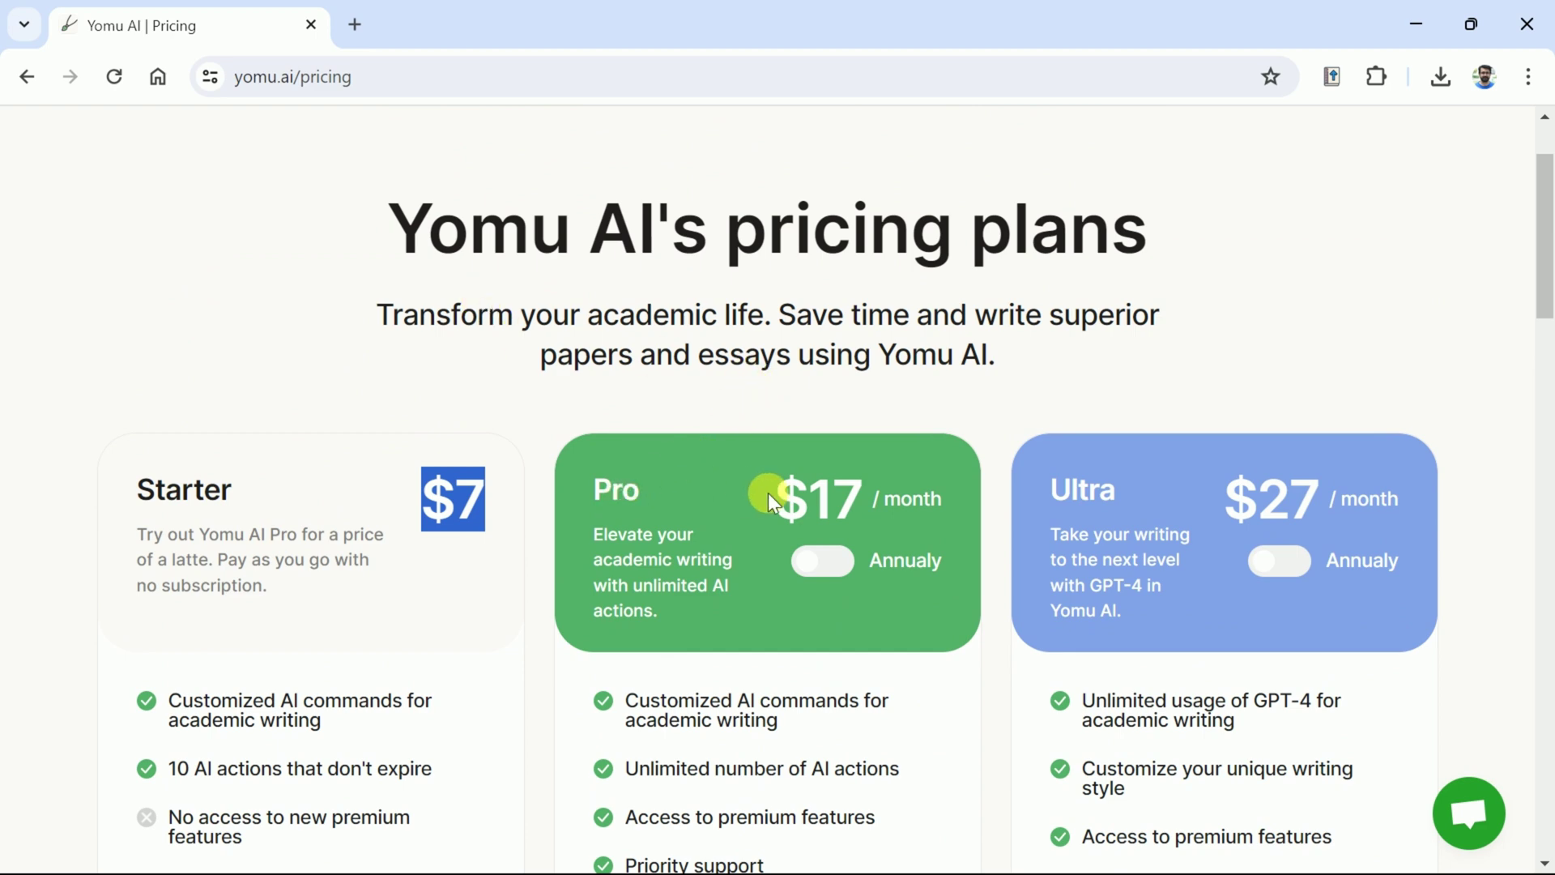
{"action": "left_click", "coordinate": [842, 580]}
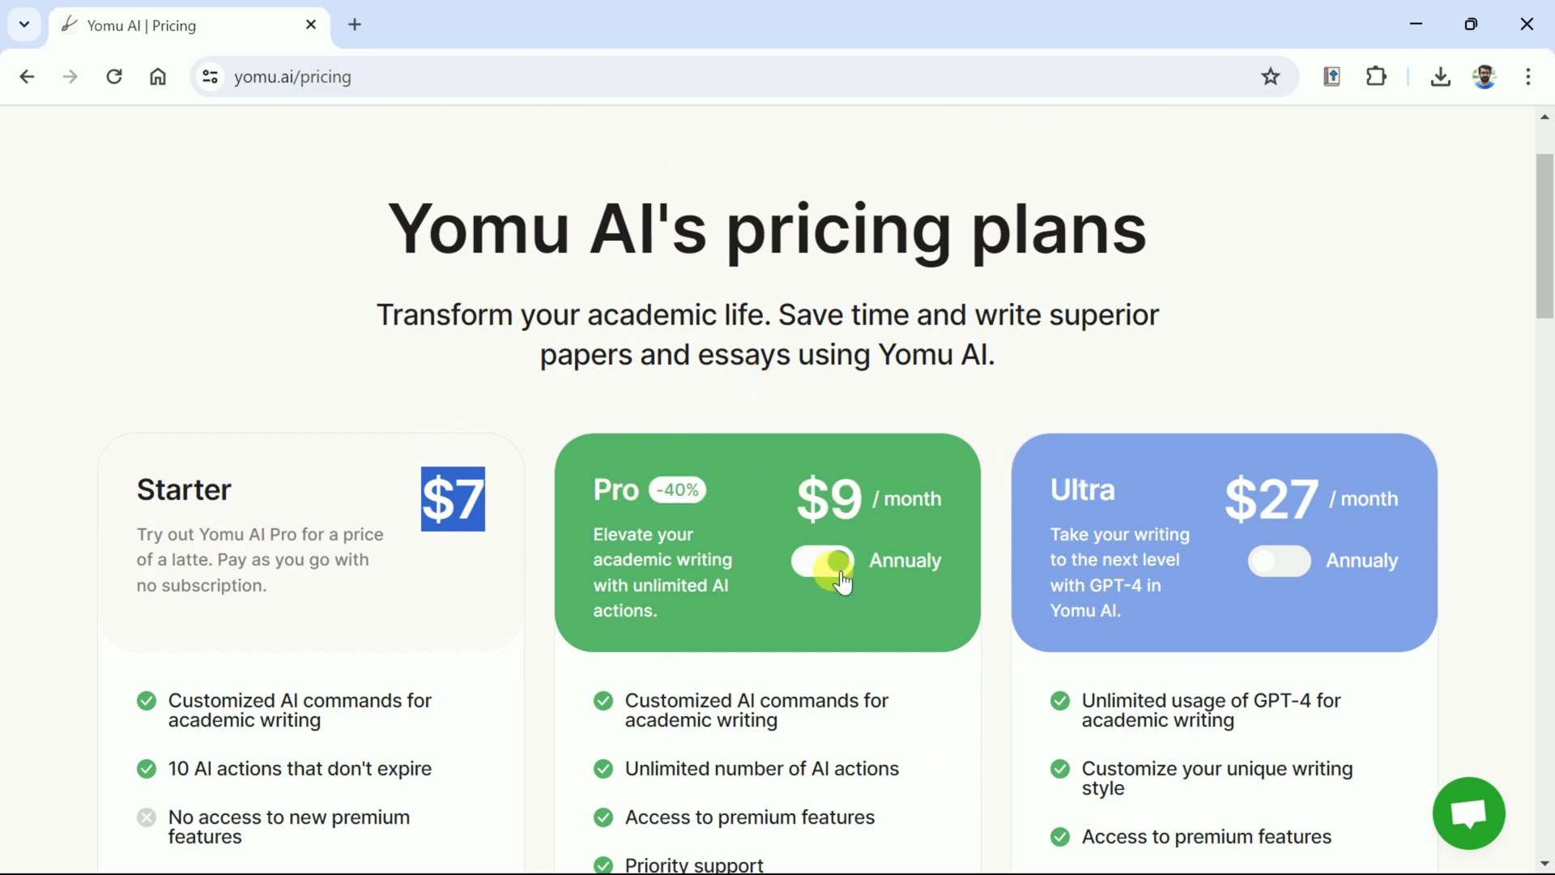
{"action": "left_click", "coordinate": [1296, 569]}
{"action": "left_click_drag", "start_coordinate": [1546, 258], "coordinate": [1547, 290]}
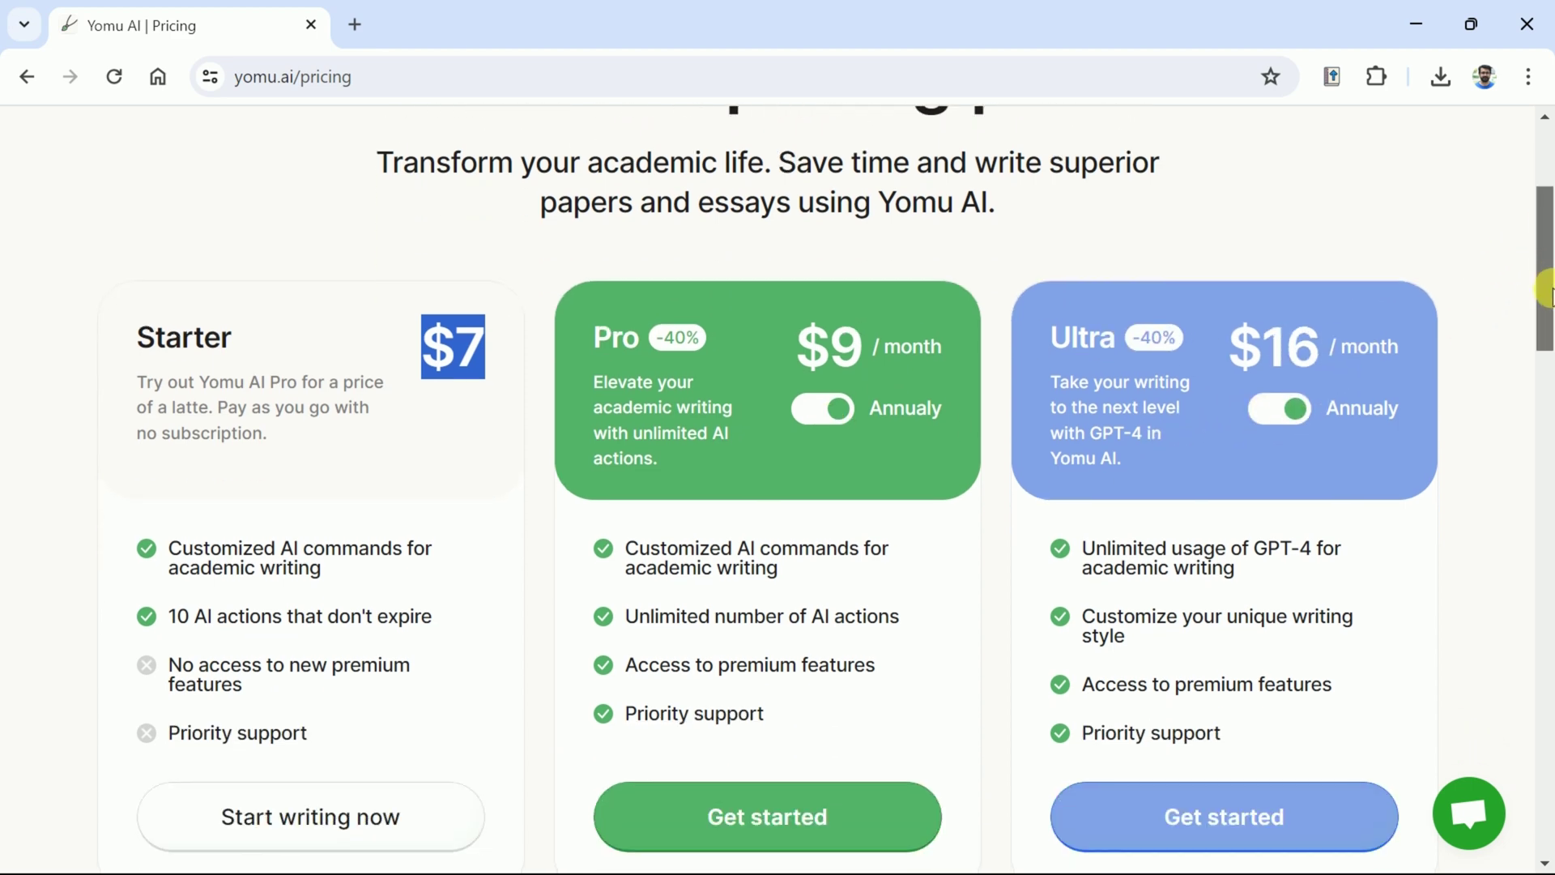
{"action": "scroll", "coordinate": [1077, 410], "scroll_direction": "down", "scroll_amount": 4}
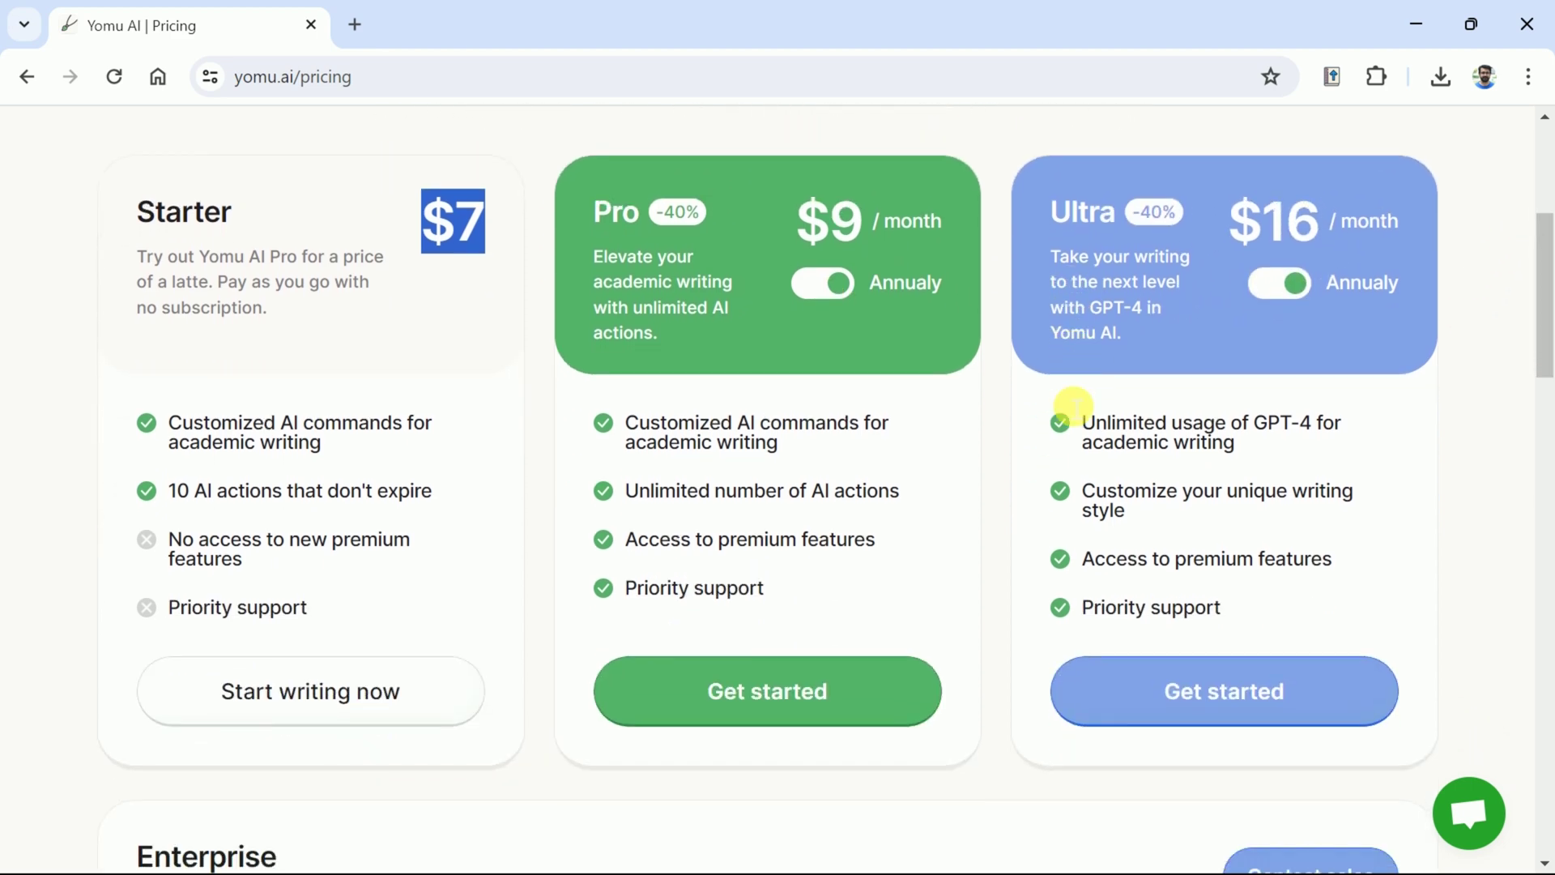
{"action": "scroll", "coordinate": [1052, 388], "scroll_direction": "down", "scroll_amount": 2}
{"action": "scroll", "coordinate": [1053, 389], "scroll_direction": "up", "scroll_amount": 6}
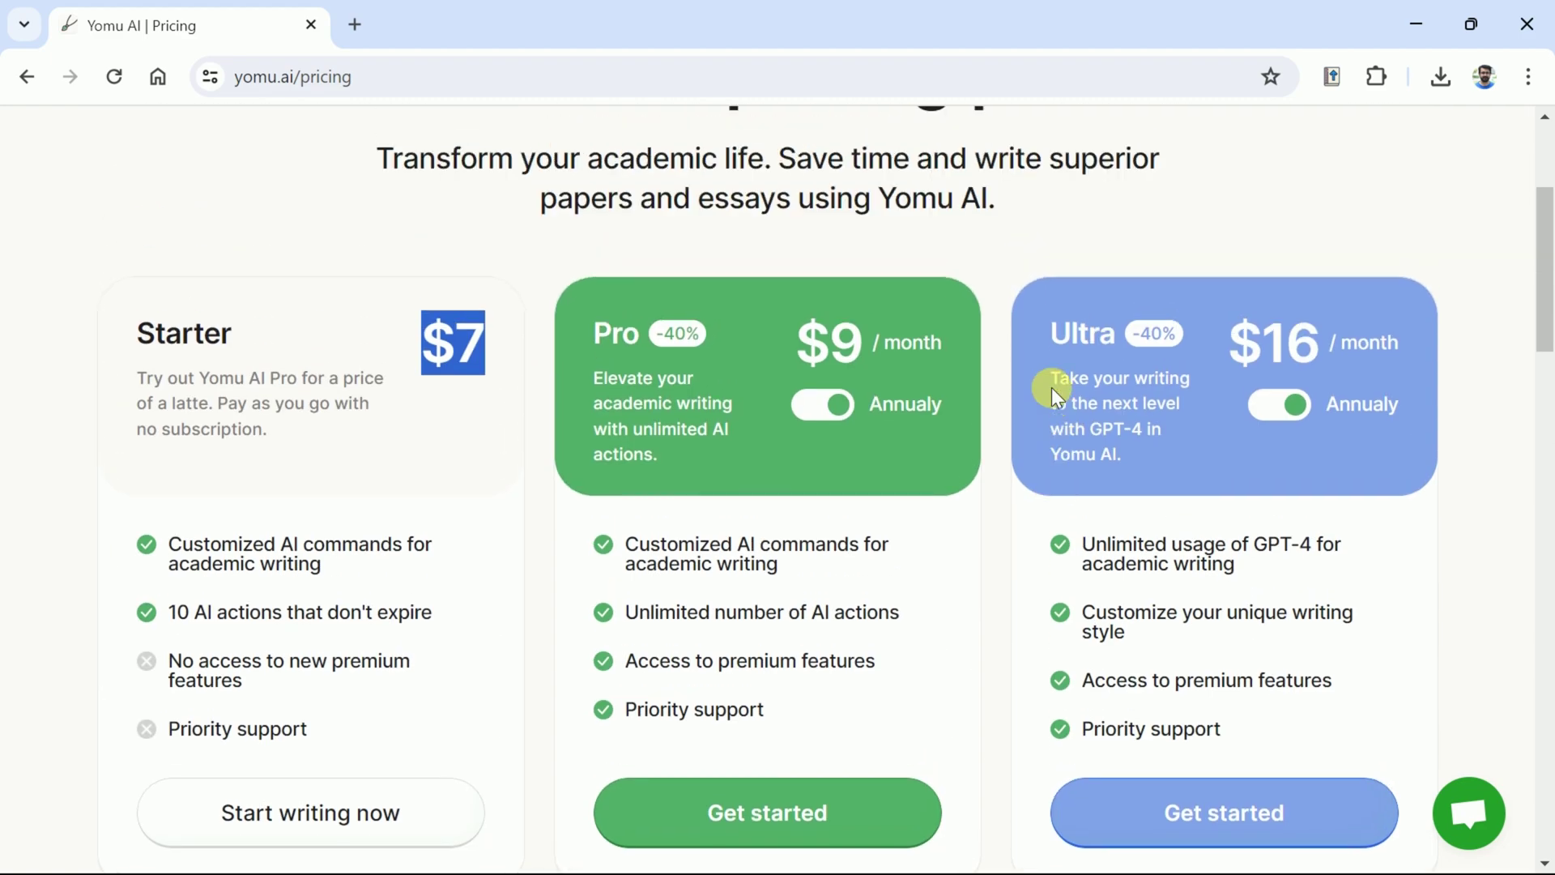